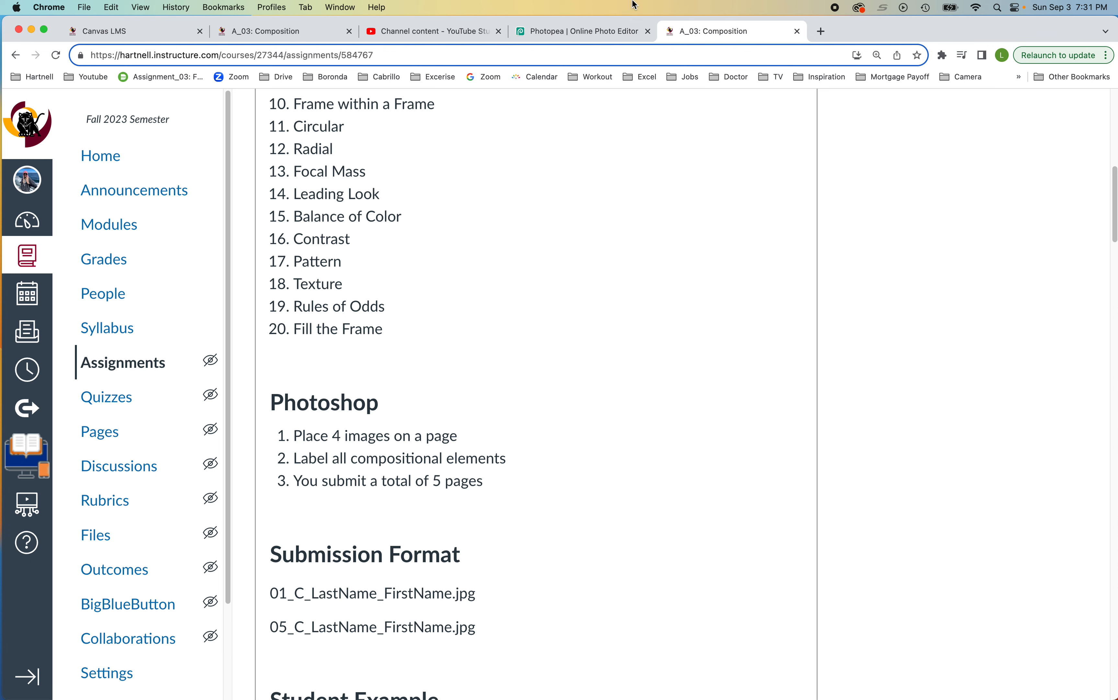
- Switch to Photopea and create a new 10 by 8 inch project at 300 pixels per inch with a white background
left_click(544, 31)
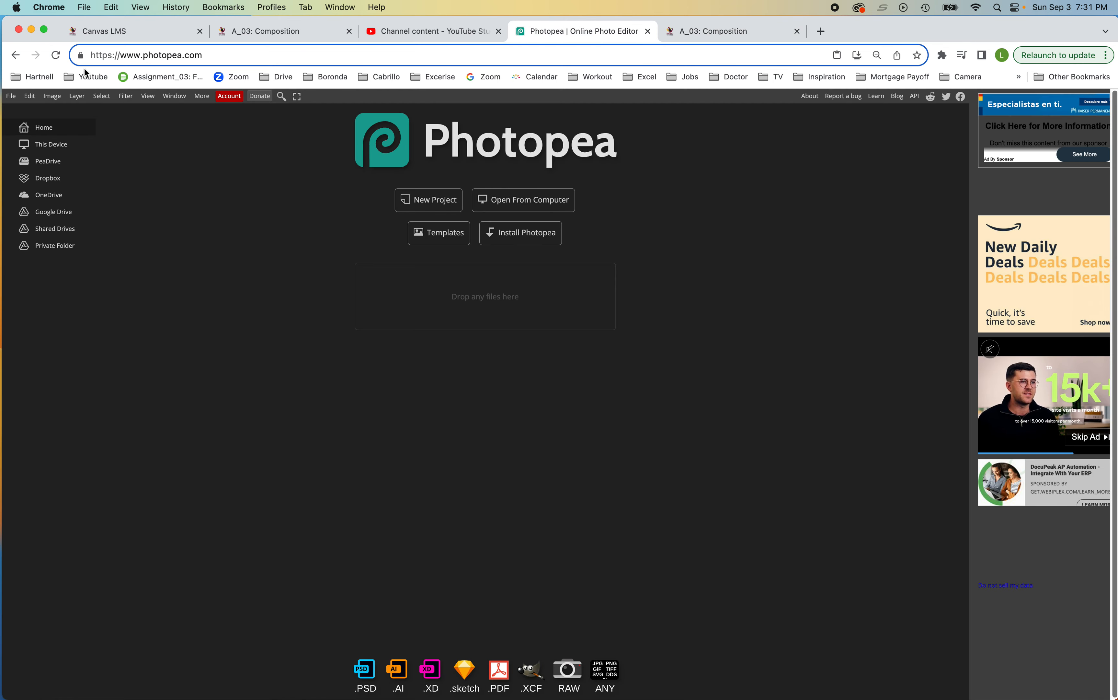
left_click(10, 97)
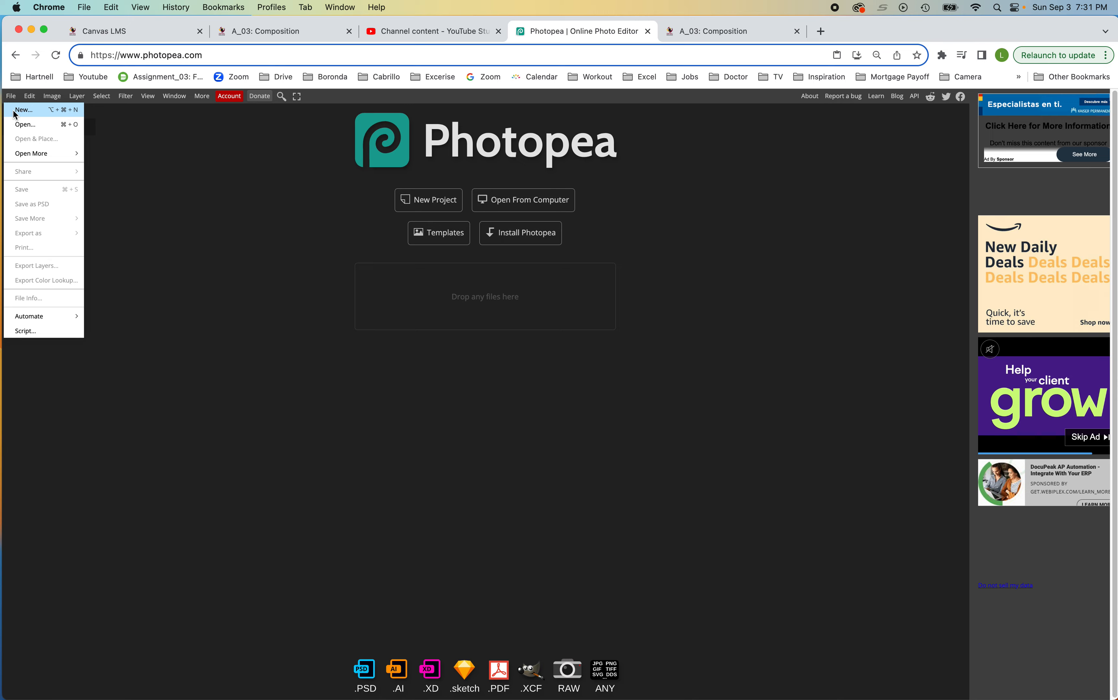
left_click(15, 113)
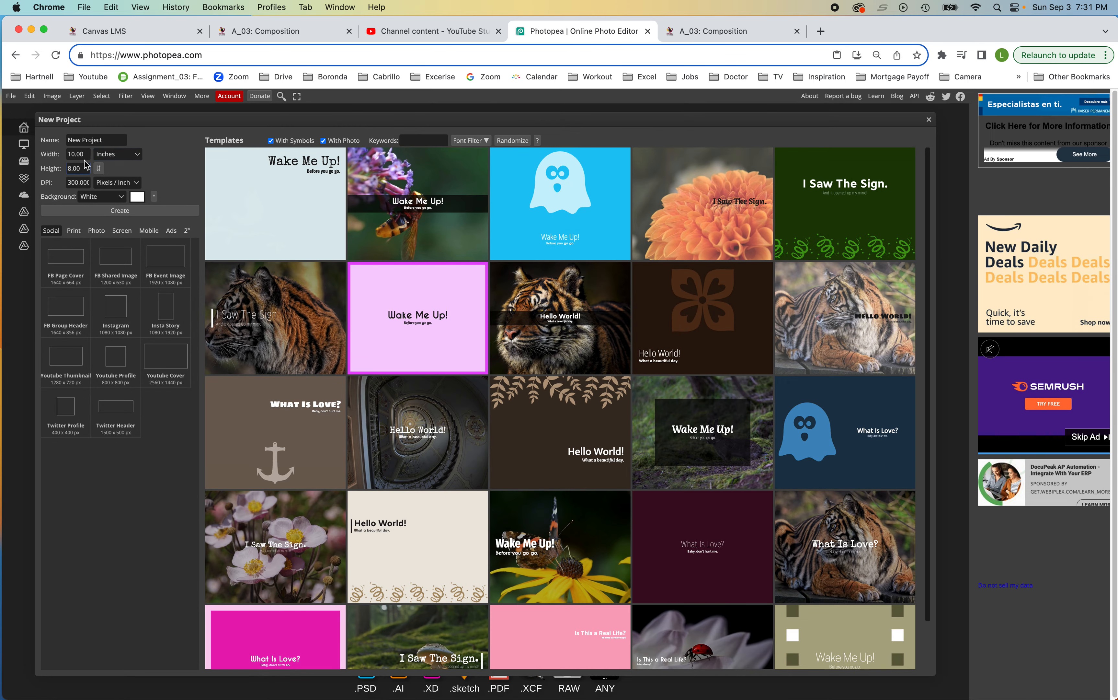
left_click(120, 156)
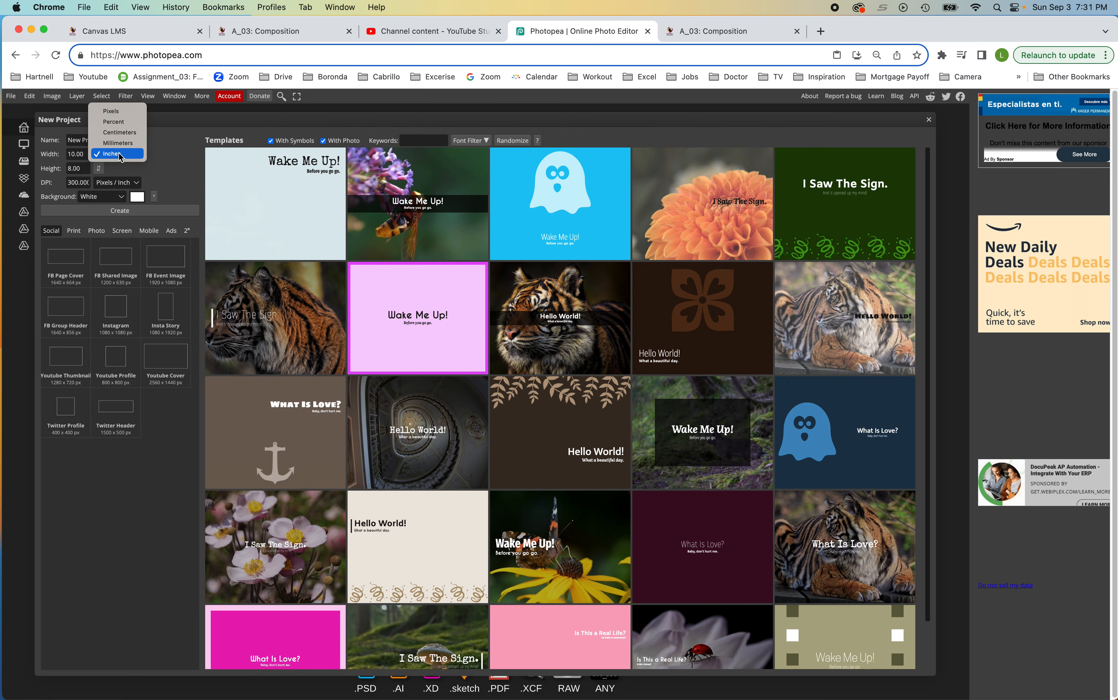
left_click(119, 156)
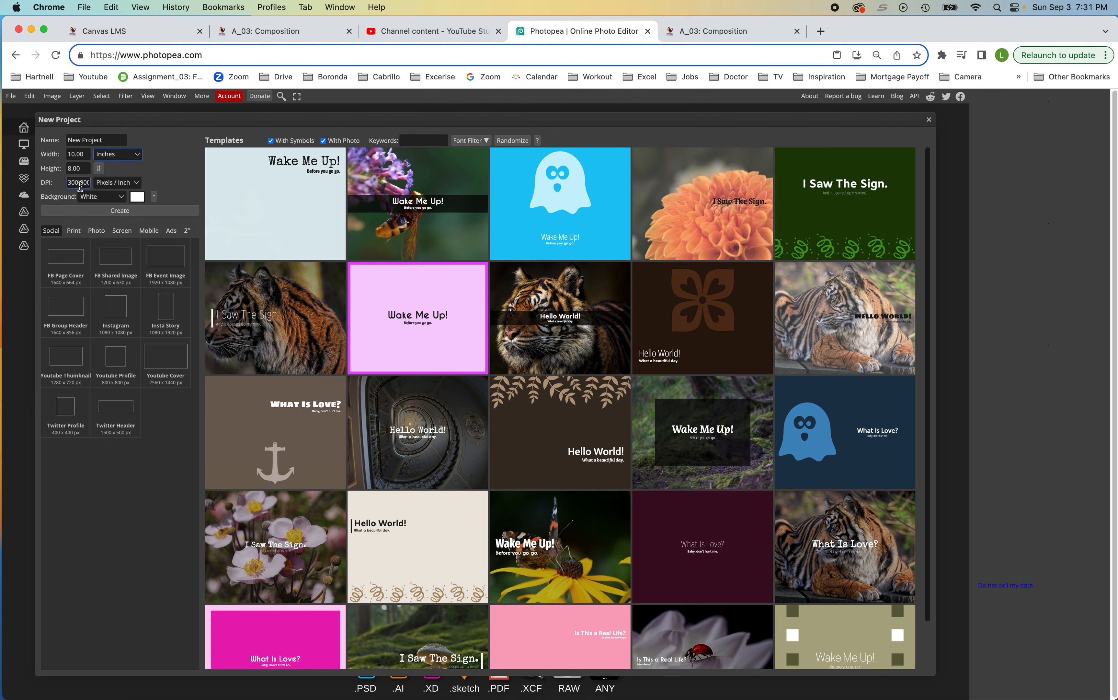
left_click(111, 214)
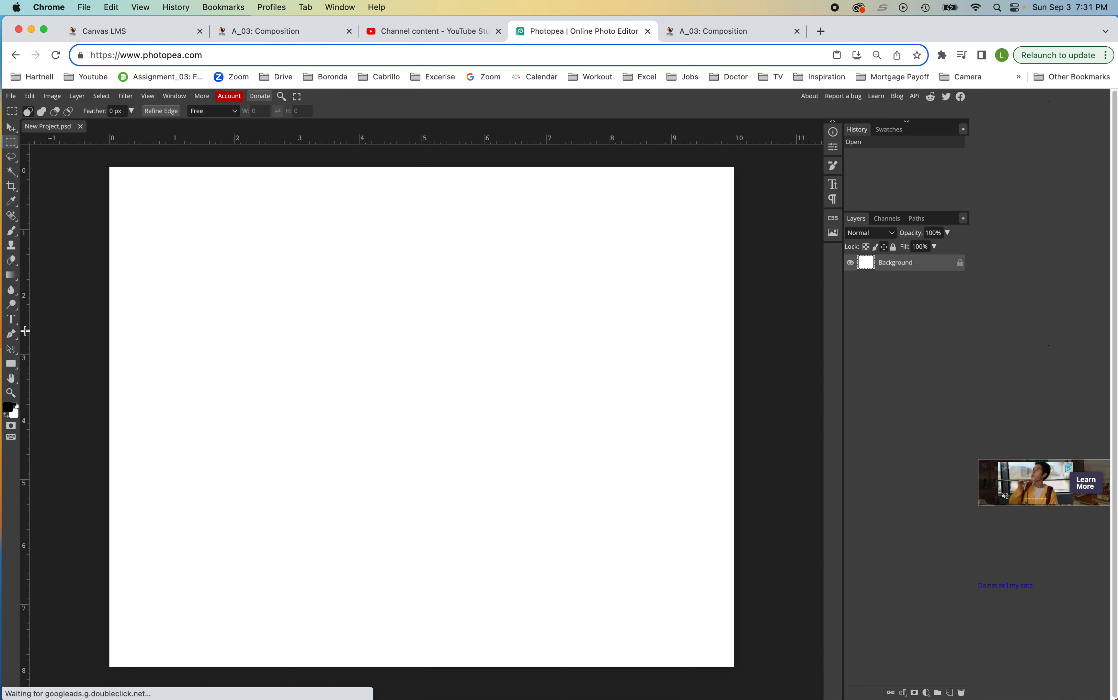
- Add a vertical guide at about 5 inches and a horizontal guide at about 4 inches to divide the page into quadrants
left_click_drag(27, 332, 423, 359)
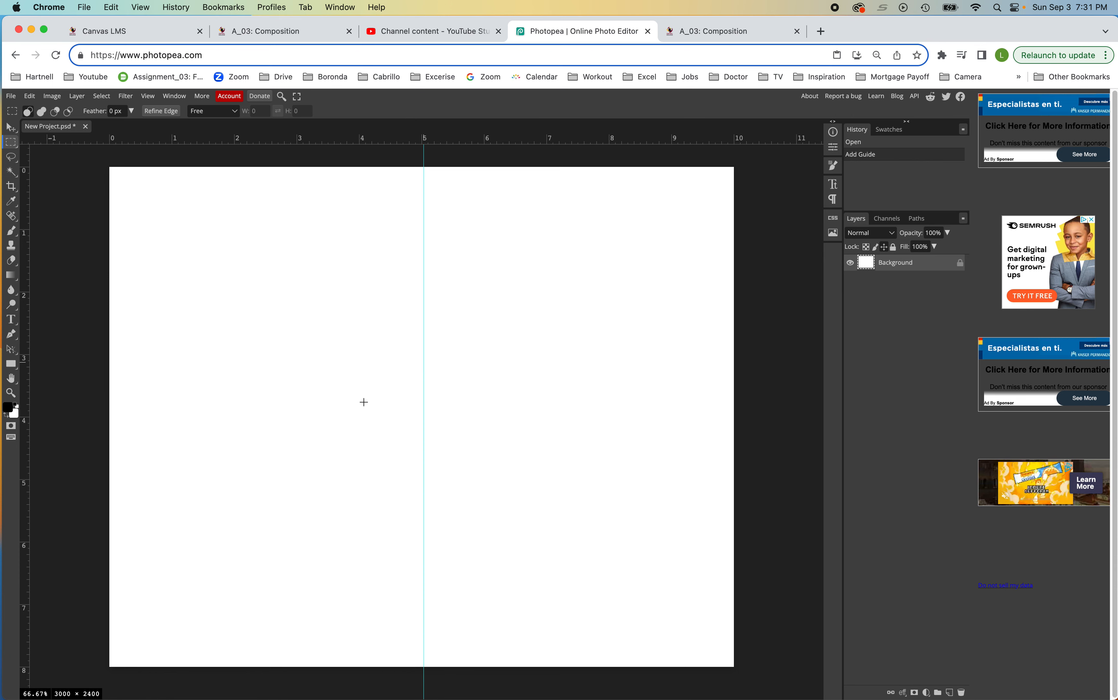
left_click_drag(359, 139, 381, 417)
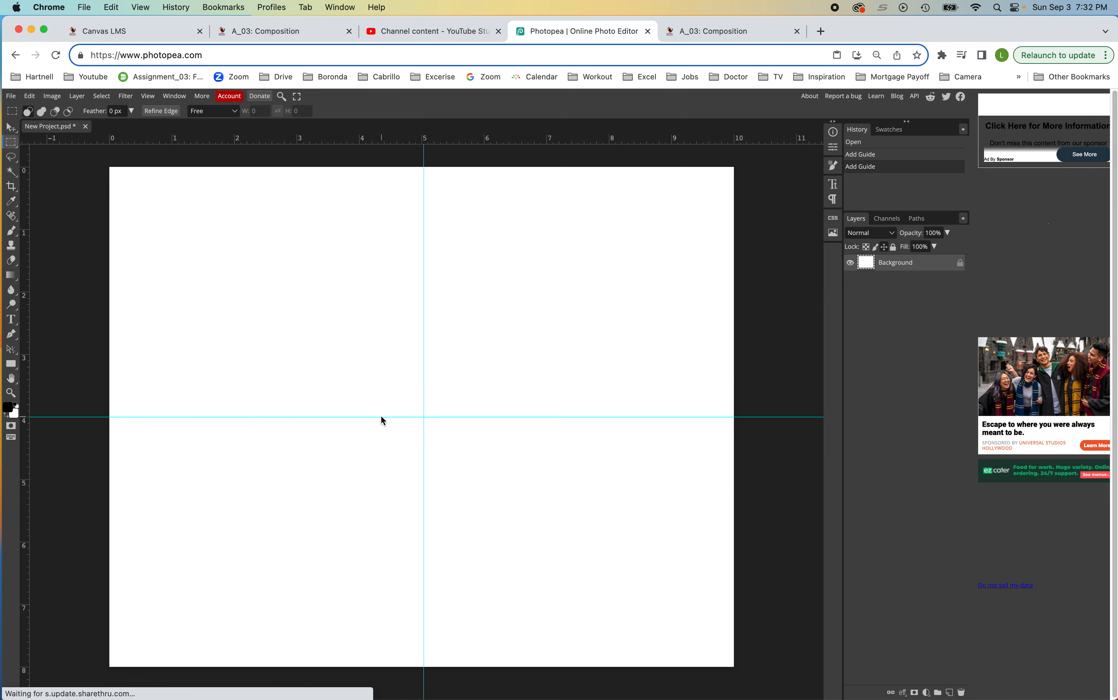
- Hide the rulers and show them again
key("super+r")
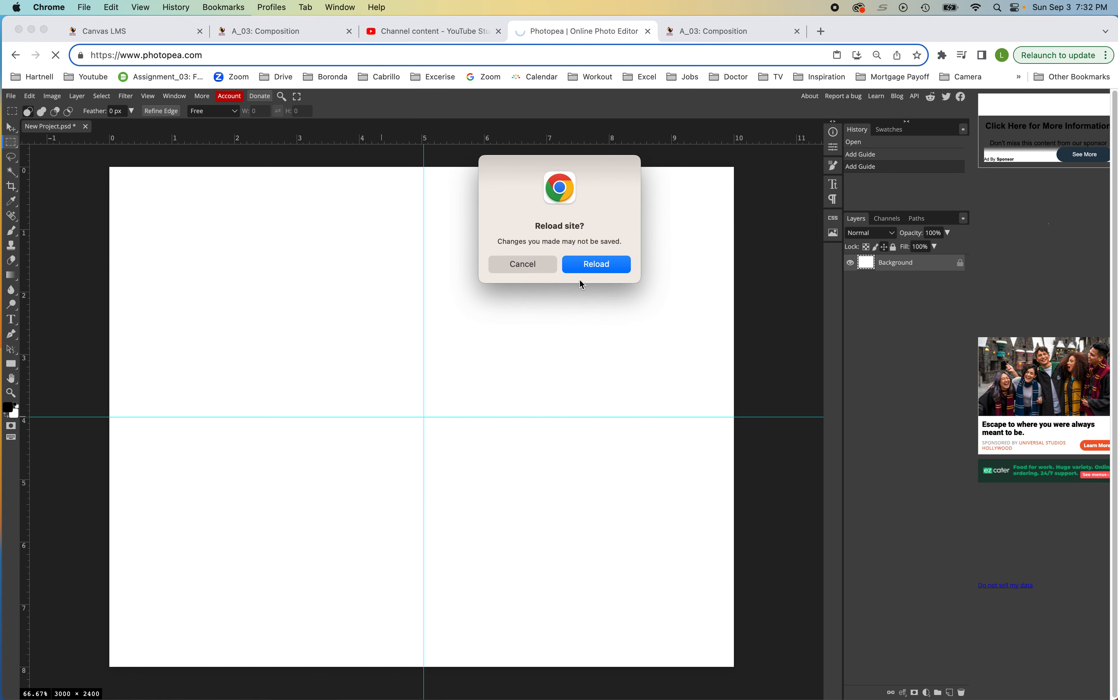
left_click(530, 263)
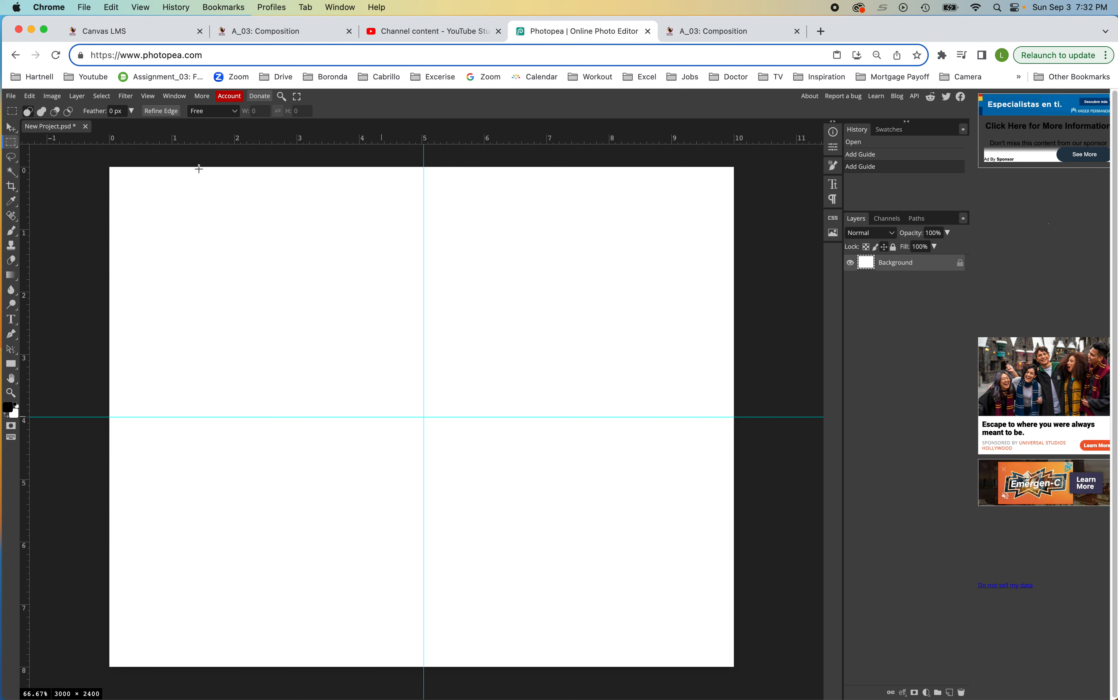
left_click(147, 96)
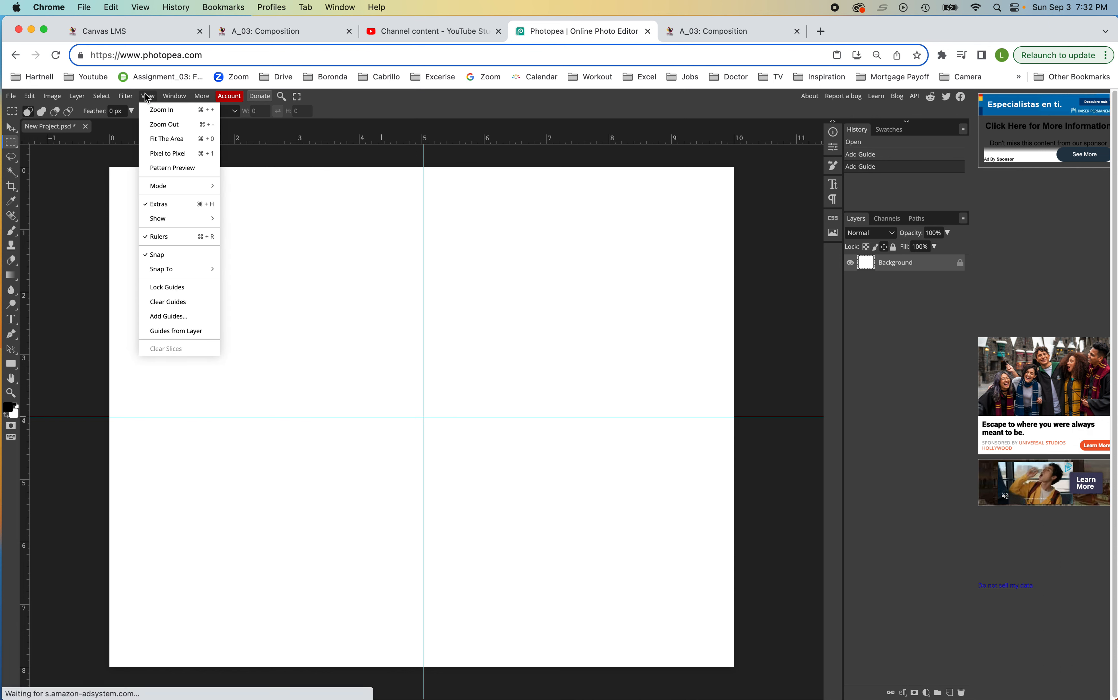
left_click(149, 237)
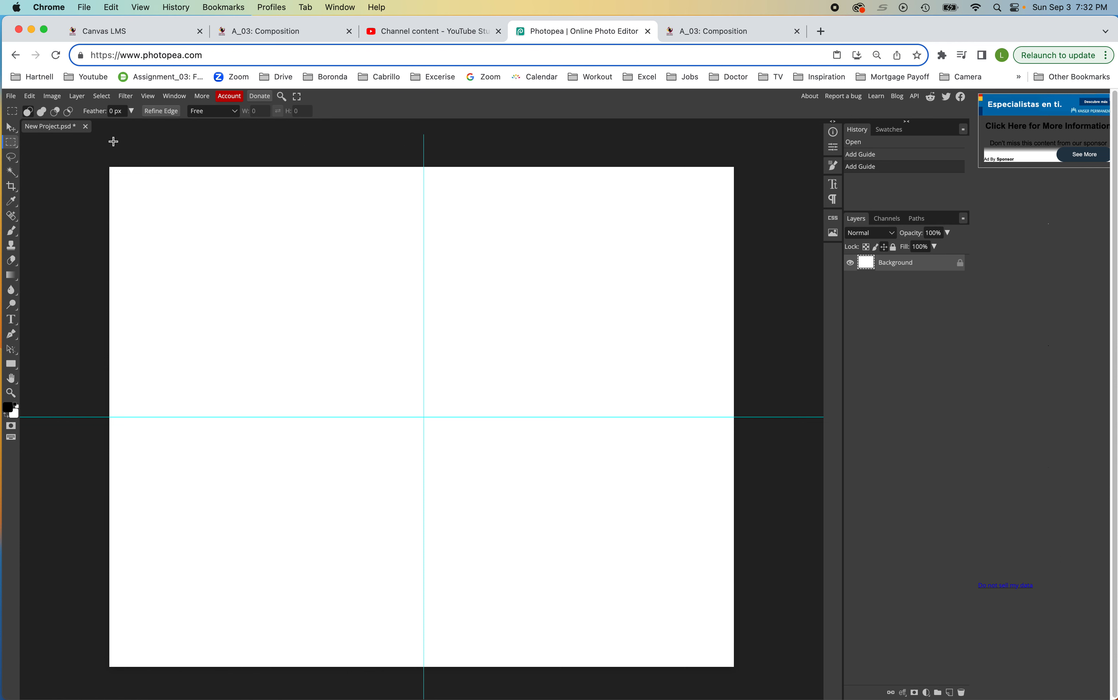
left_click(176, 97)
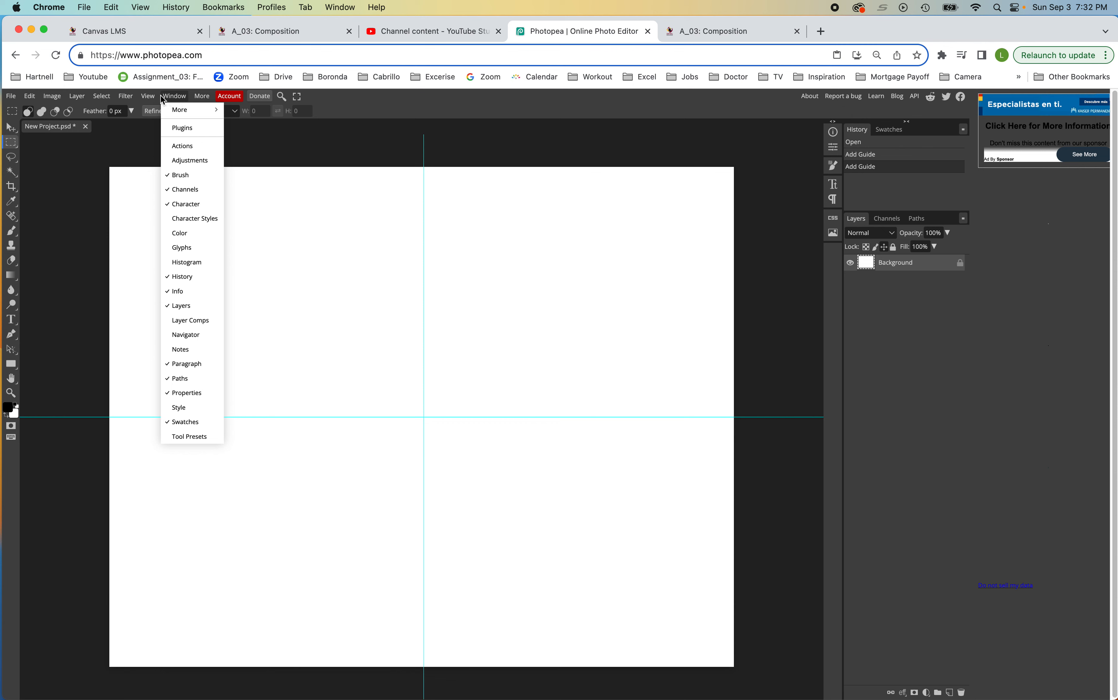
mouse_move(148, 96)
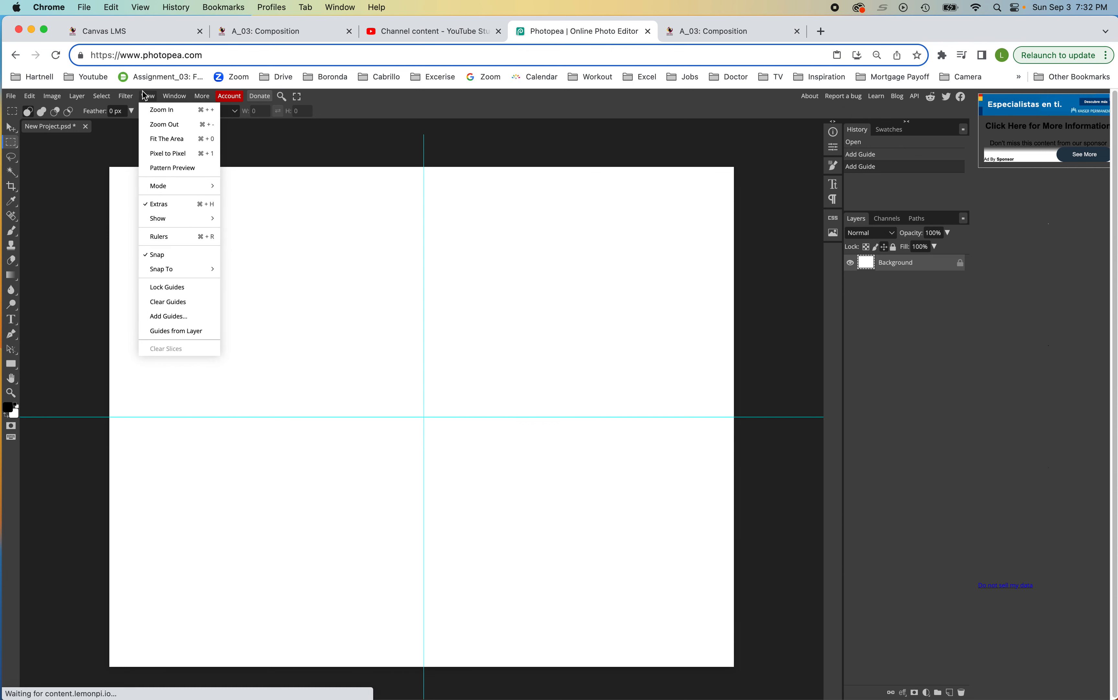
left_click(157, 234)
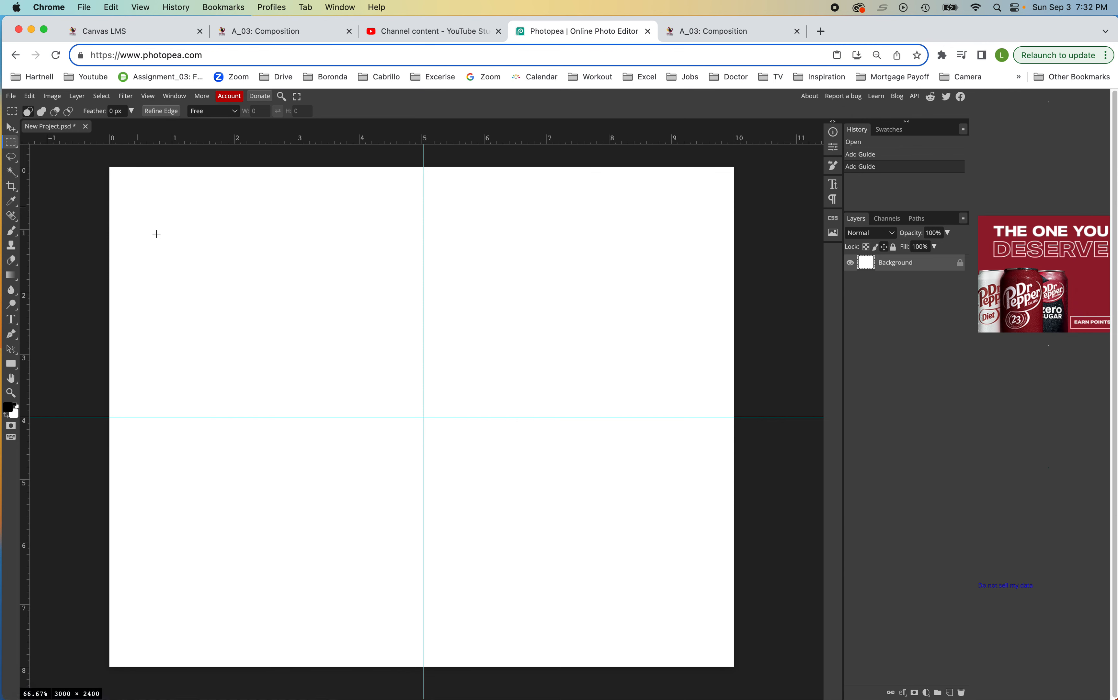
- Check the ruler units in the preferences
left_click(30, 99)
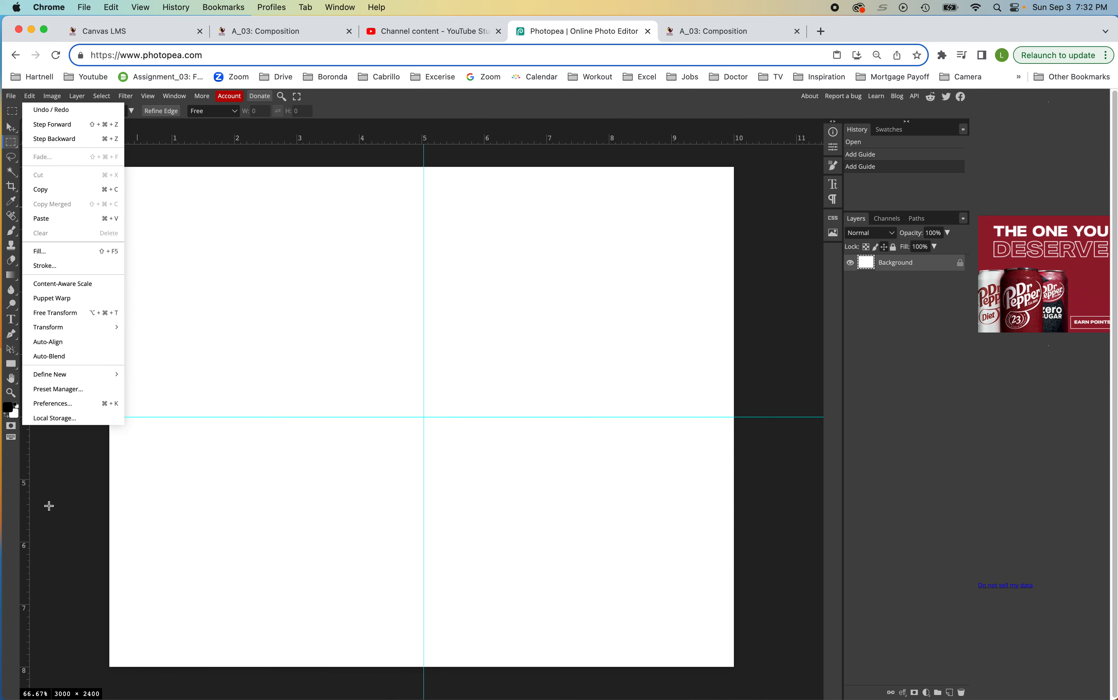
left_click(62, 405)
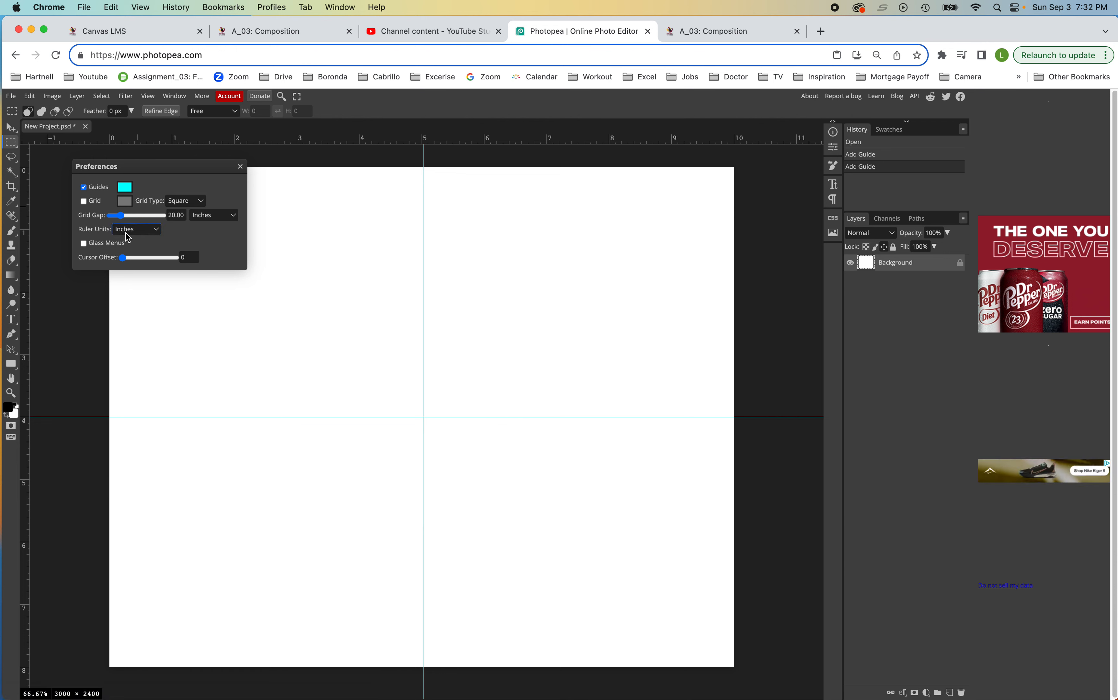
left_click_drag(176, 190, 270, 222)
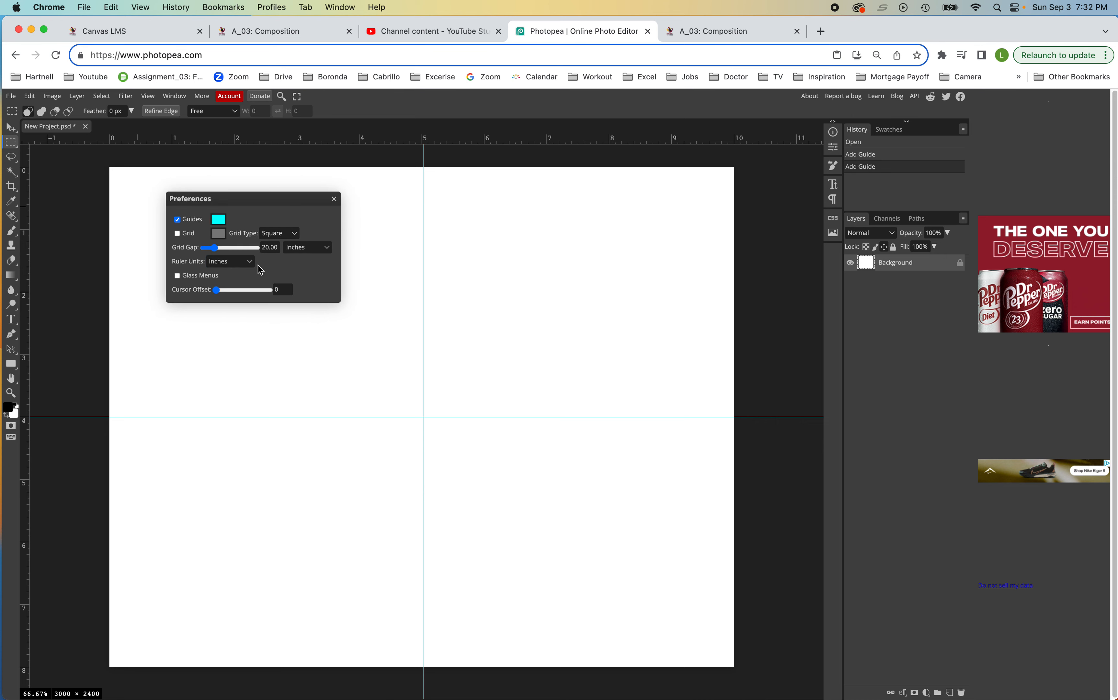
left_click(512, 289)
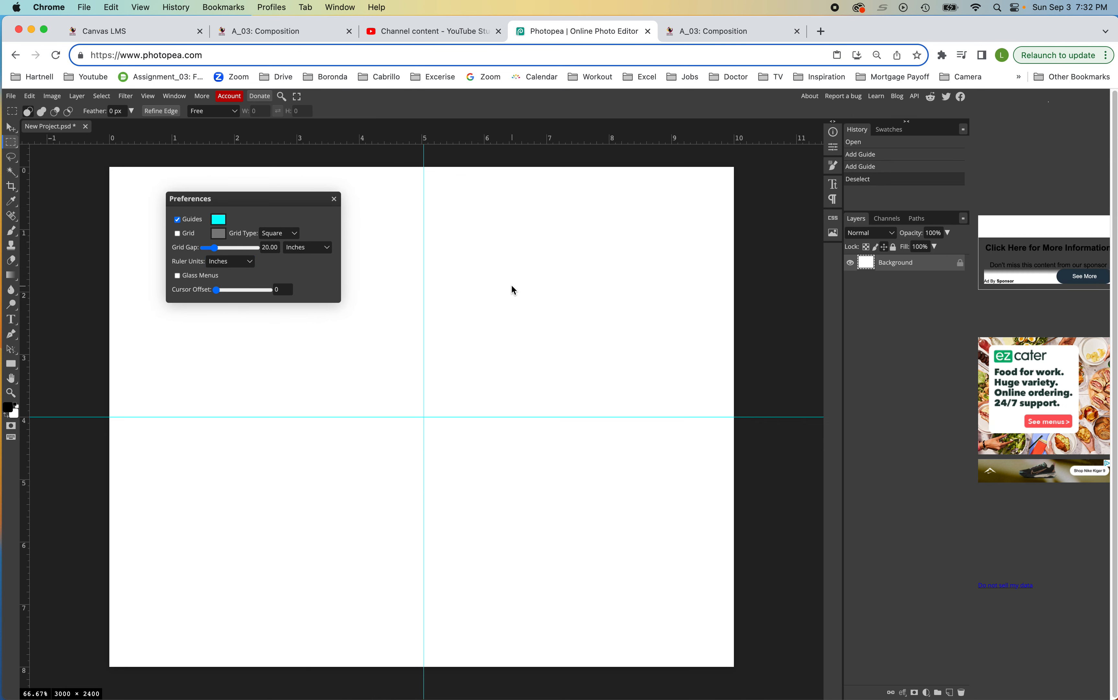
left_click(334, 200)
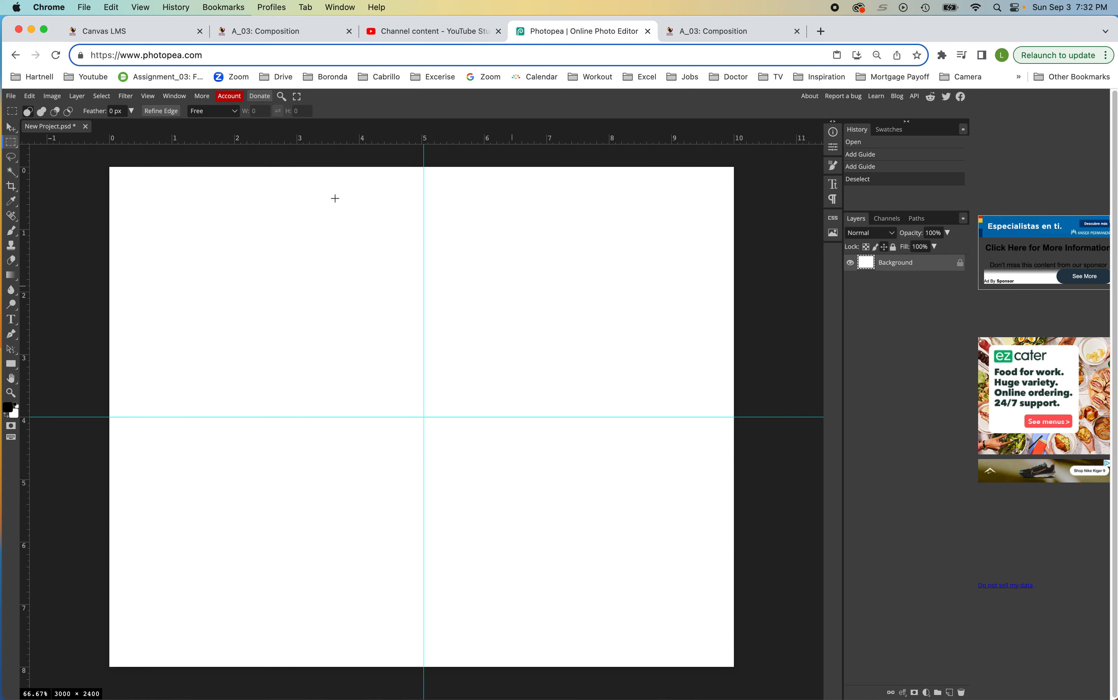
- Place the first JPG in the student's image folder, the wooden sticks photo, into the project as a new layer
left_click(10, 97)
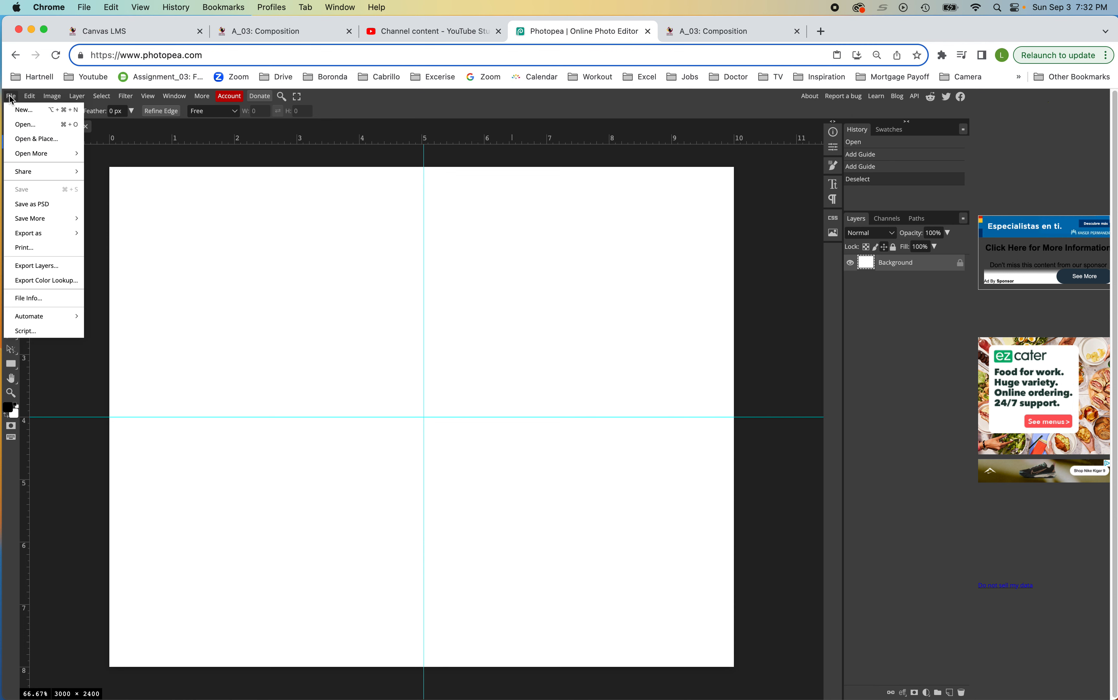
left_click(38, 138)
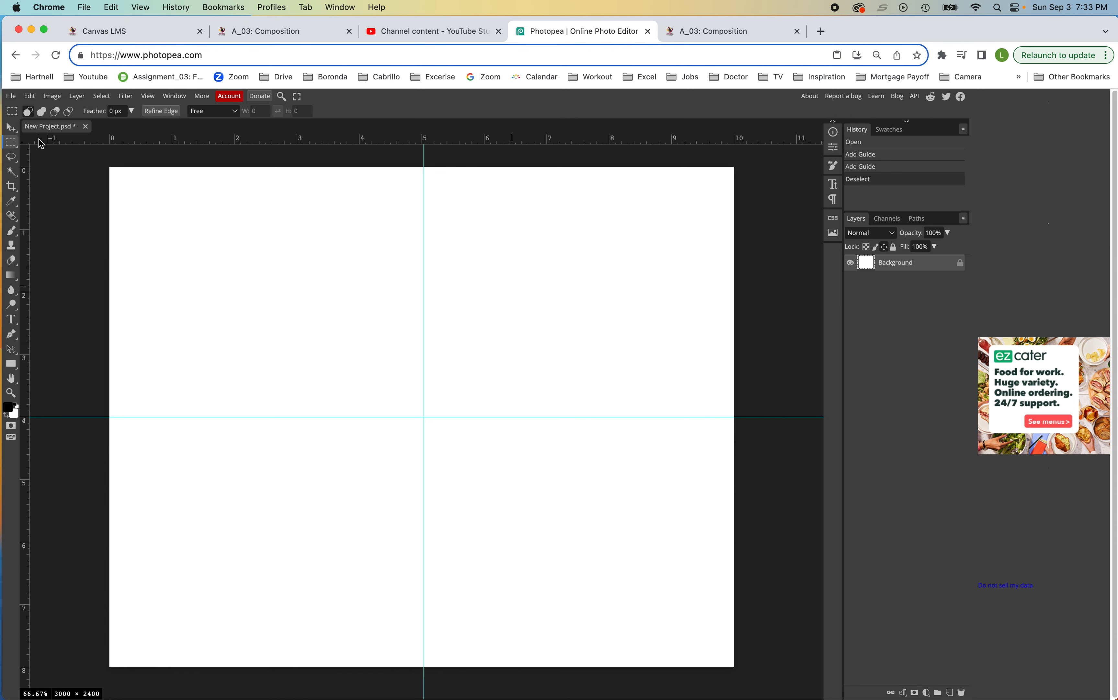
left_click(12, 97)
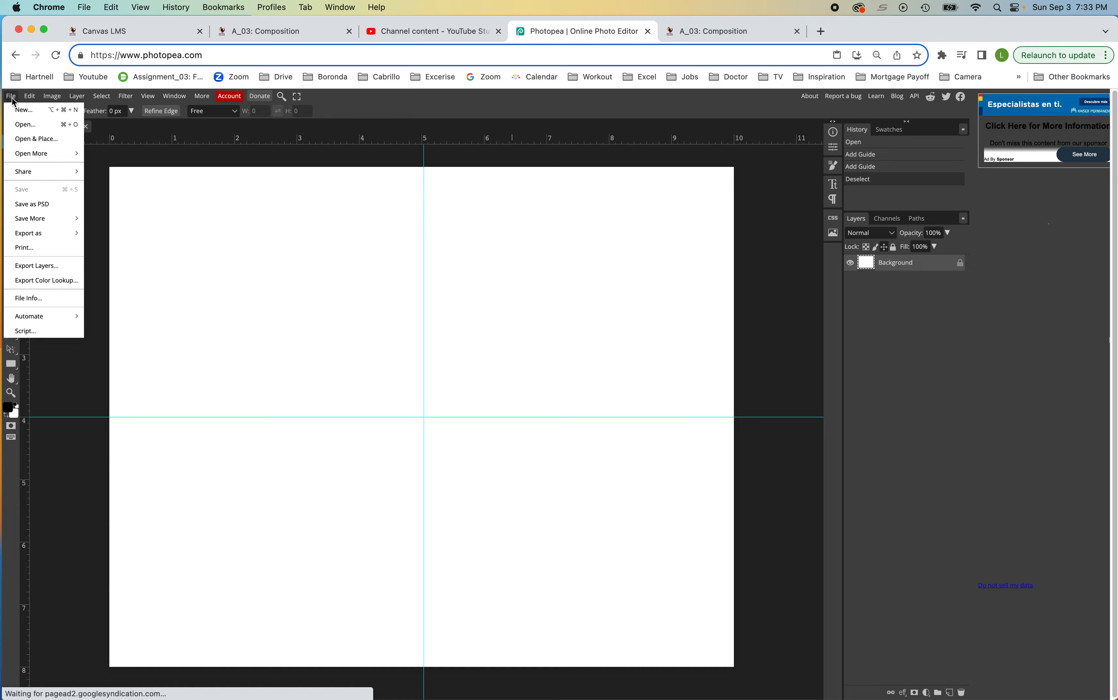
left_click(27, 139)
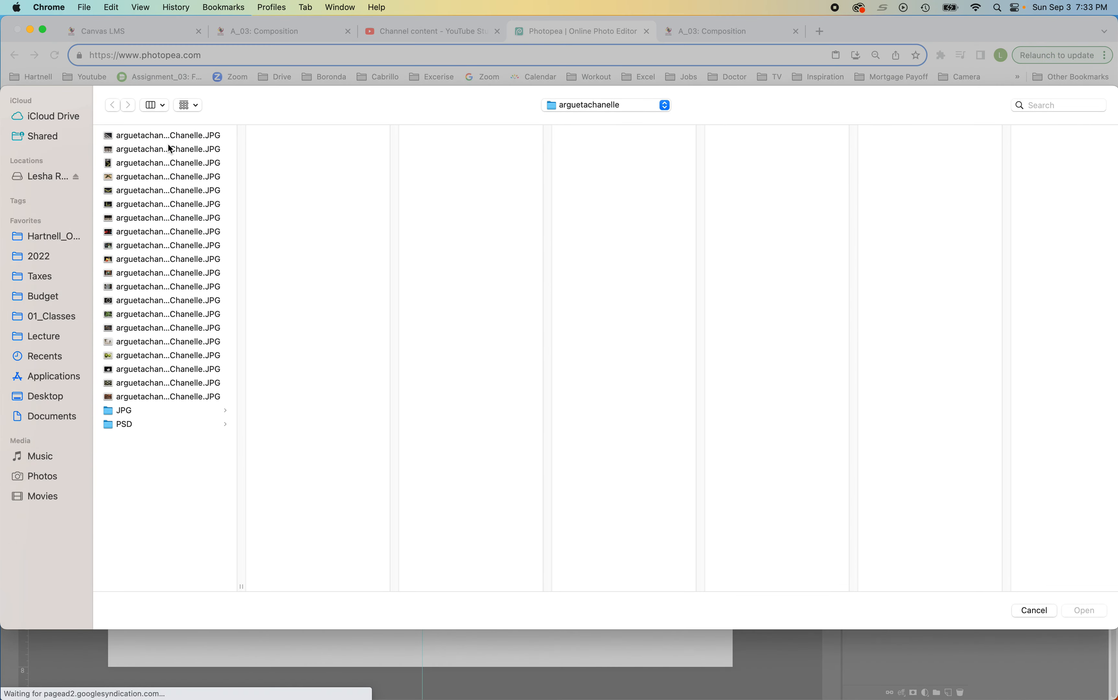
left_click(171, 148)
left_click(166, 134)
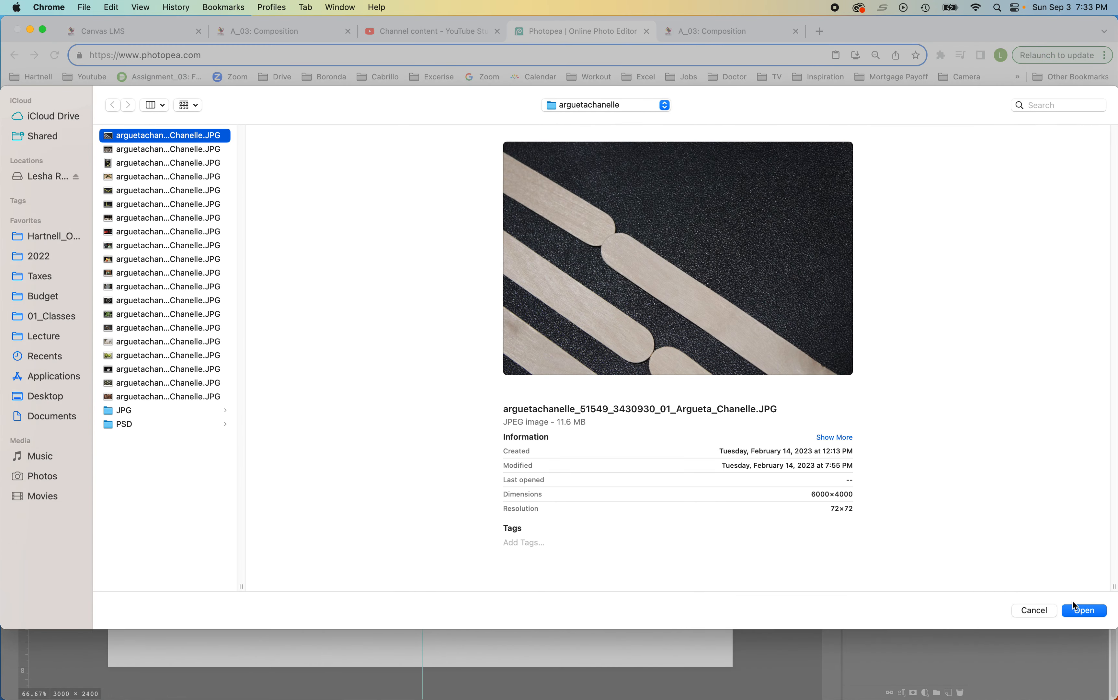
left_click(1077, 607)
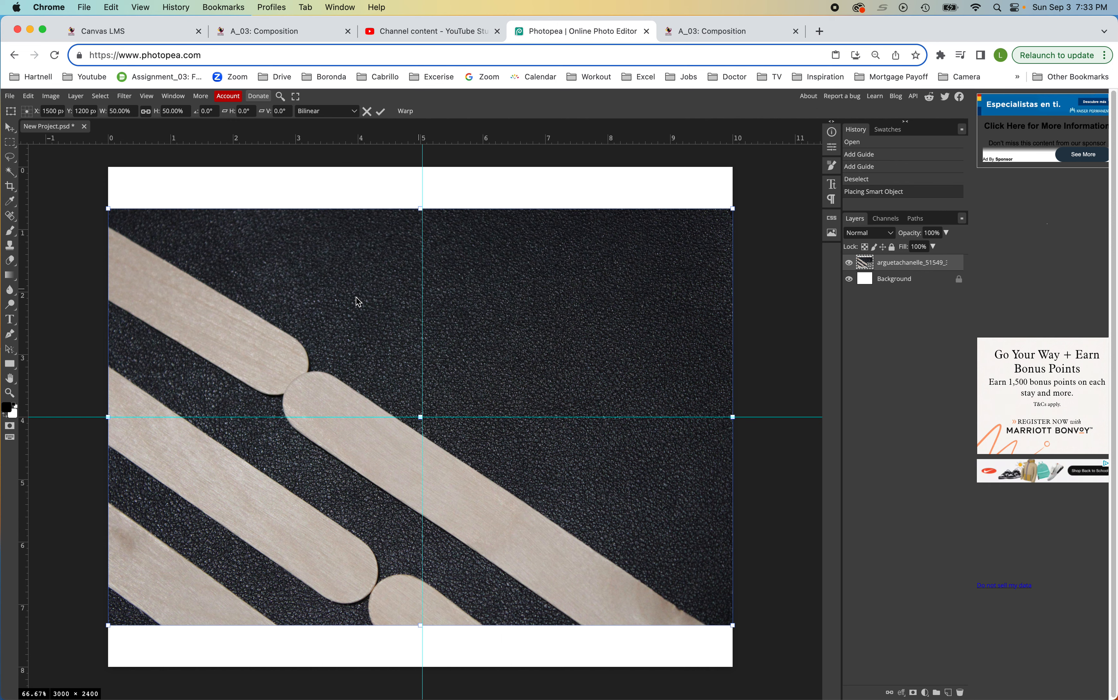
- Align the placed photo with the page's upper-left corner and scale it proportionally to about 30% so its height fills the quadrant
left_click_drag(357, 300, 357, 249)
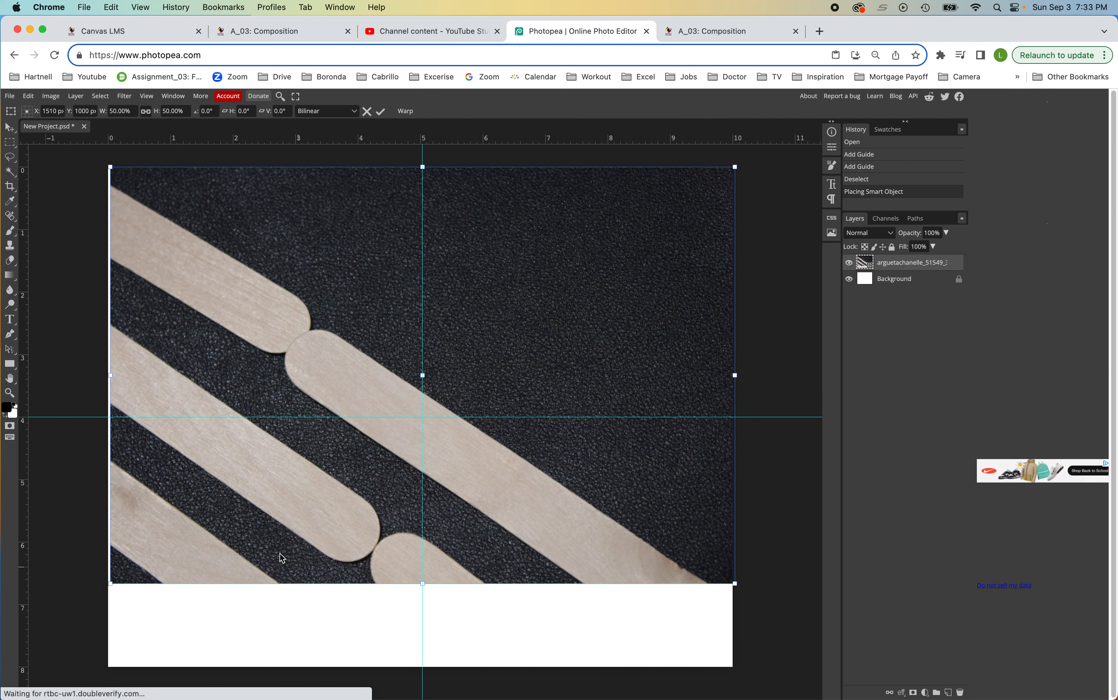
left_click_drag(280, 553, 301, 488)
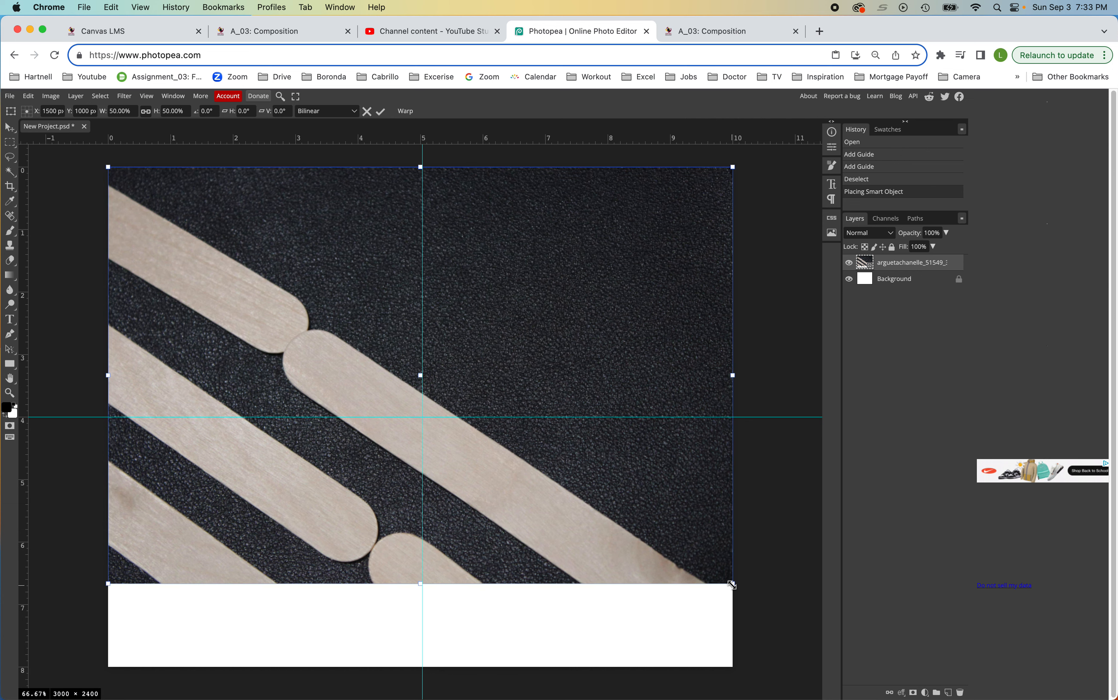
left_click_drag(731, 584, 422, 449)
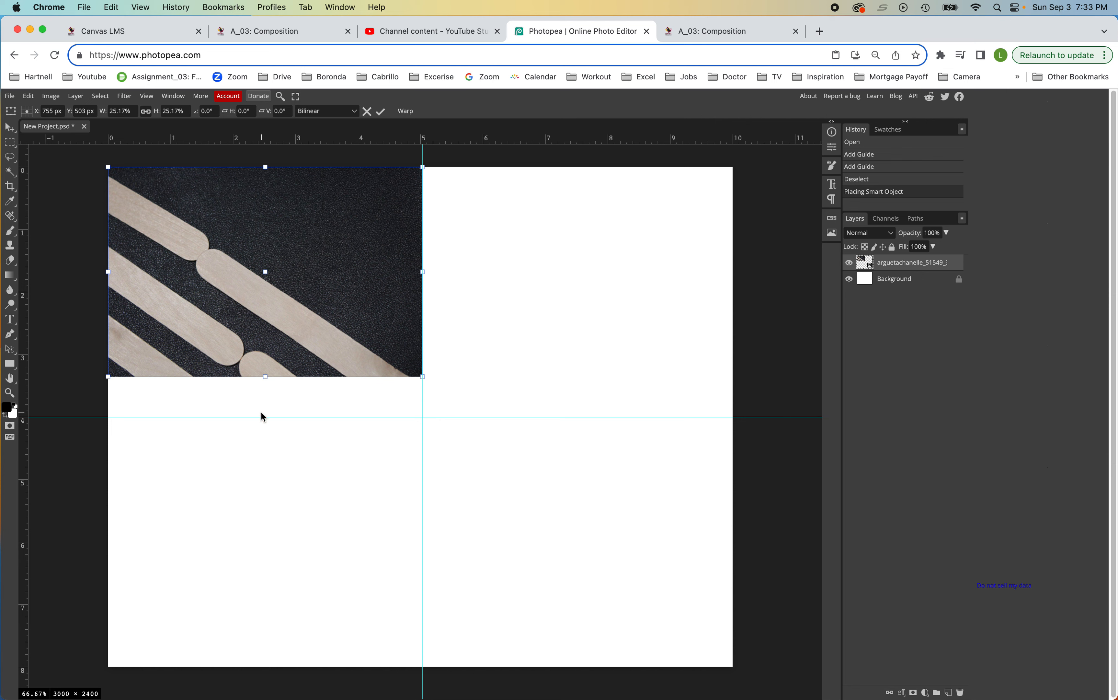
left_click_drag(423, 376, 483, 439)
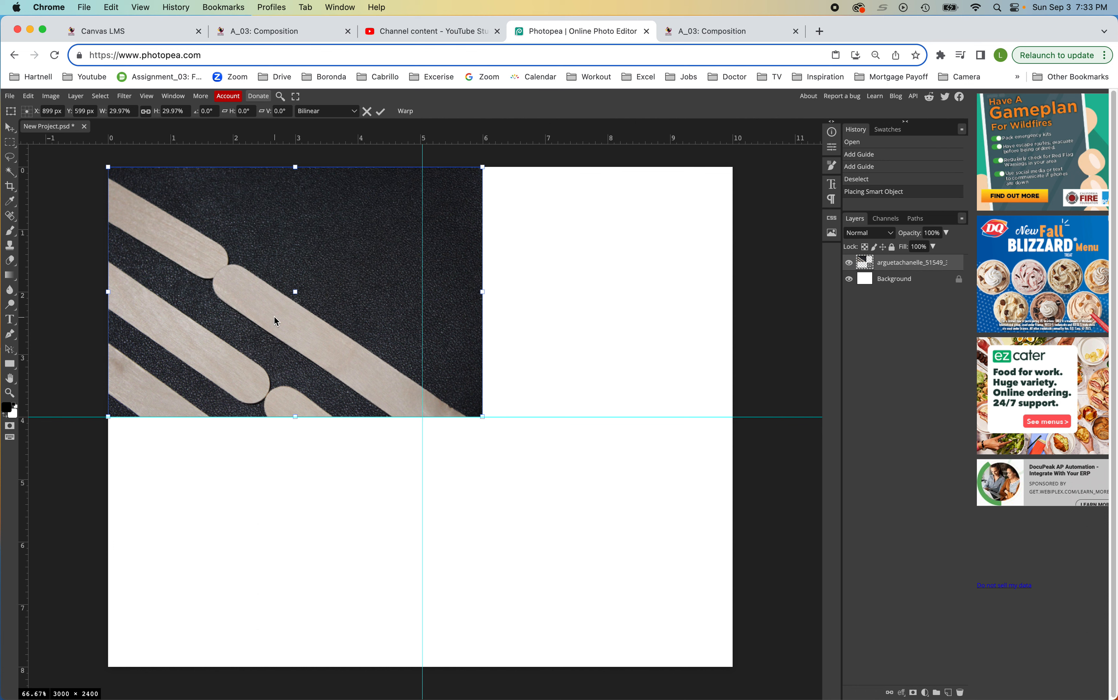
key("Return")
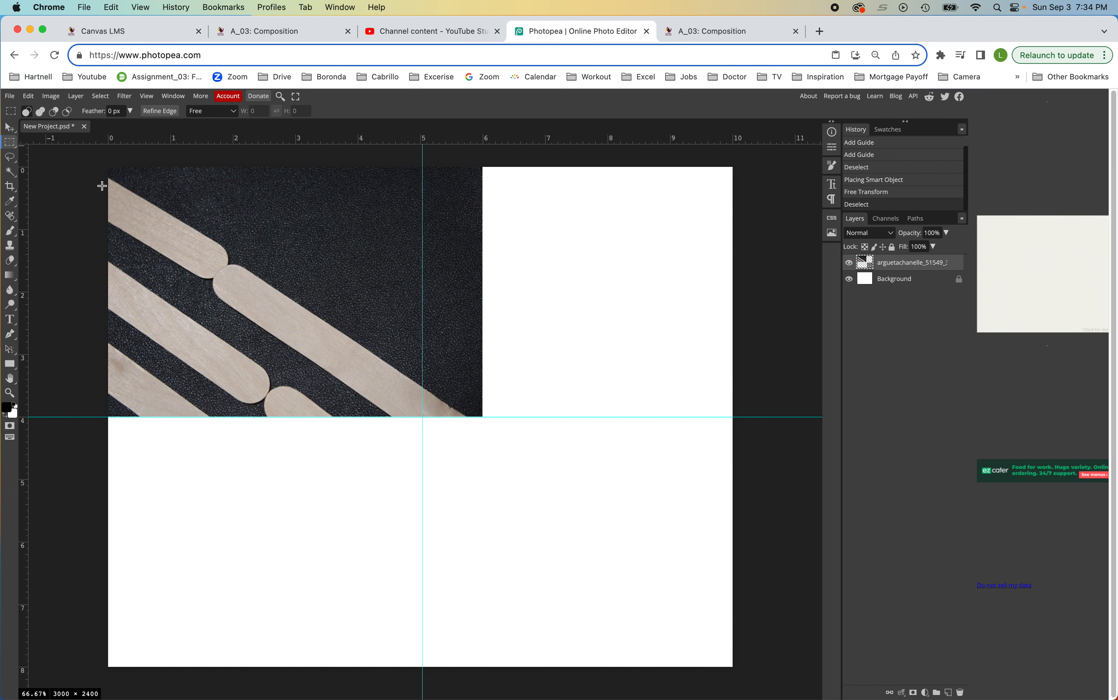
- Make a rectangular selection of the upper-left quadrant and add a raster mask to crop the photo layer to it
left_click(10, 143)
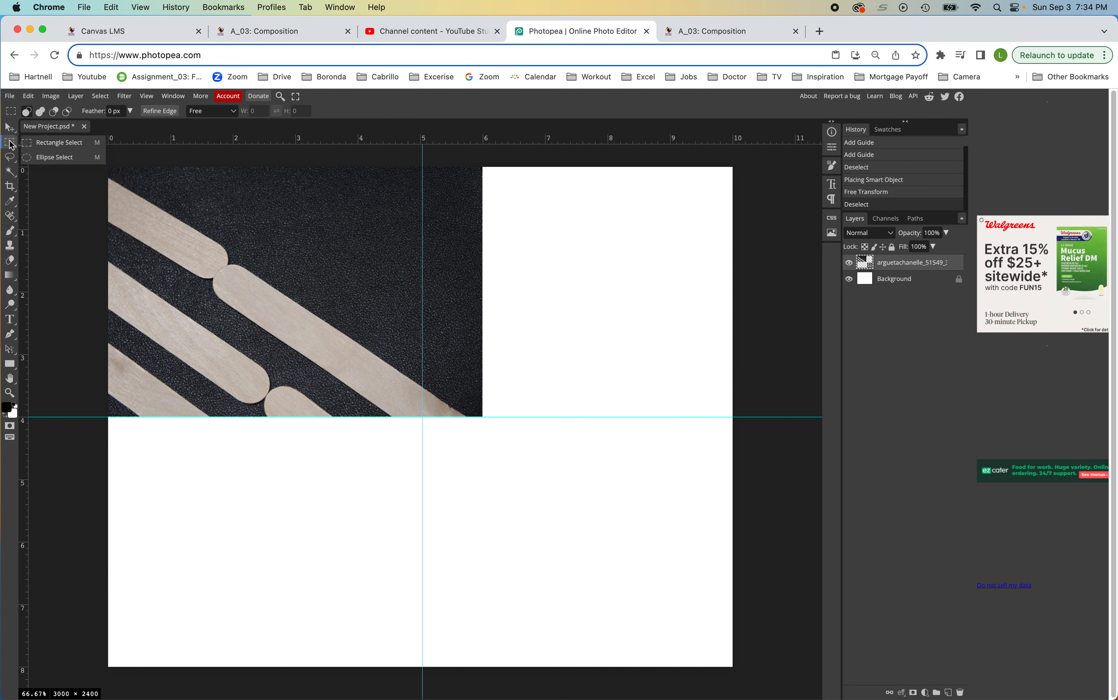
left_click(49, 148)
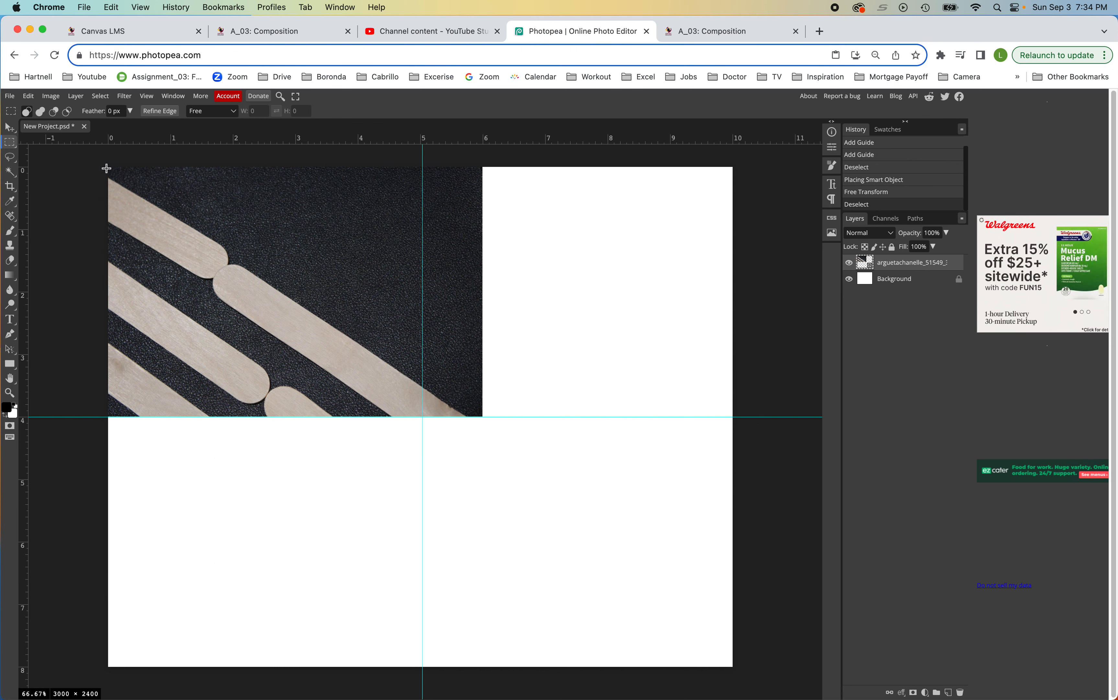
left_click_drag(106, 168, 423, 418)
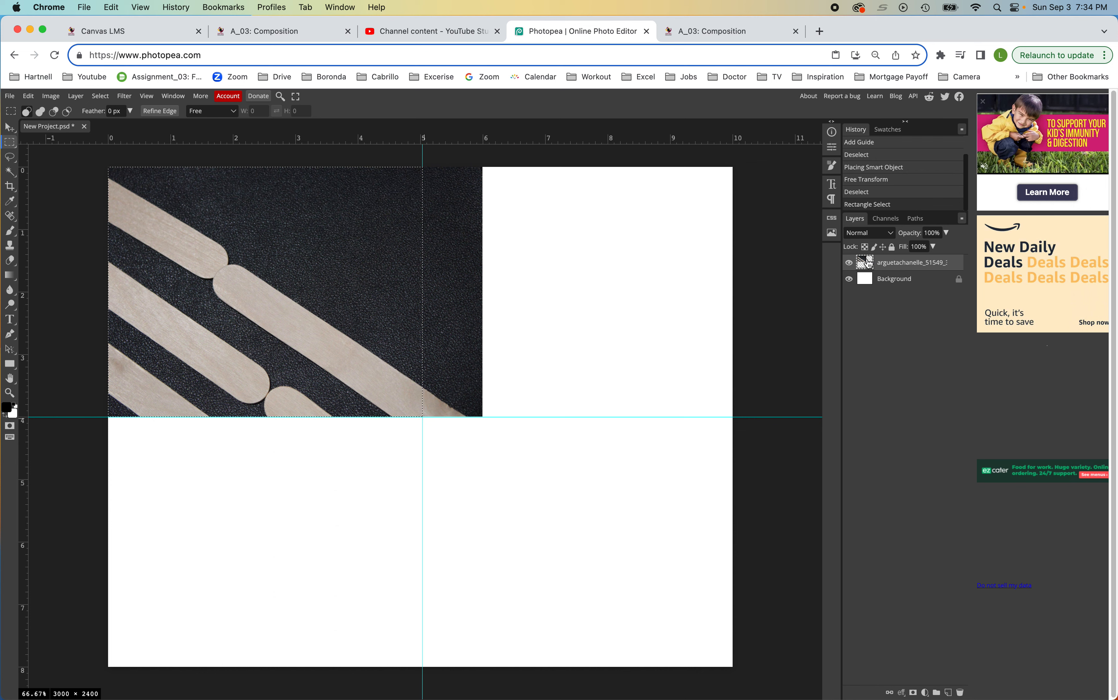
left_click(913, 692)
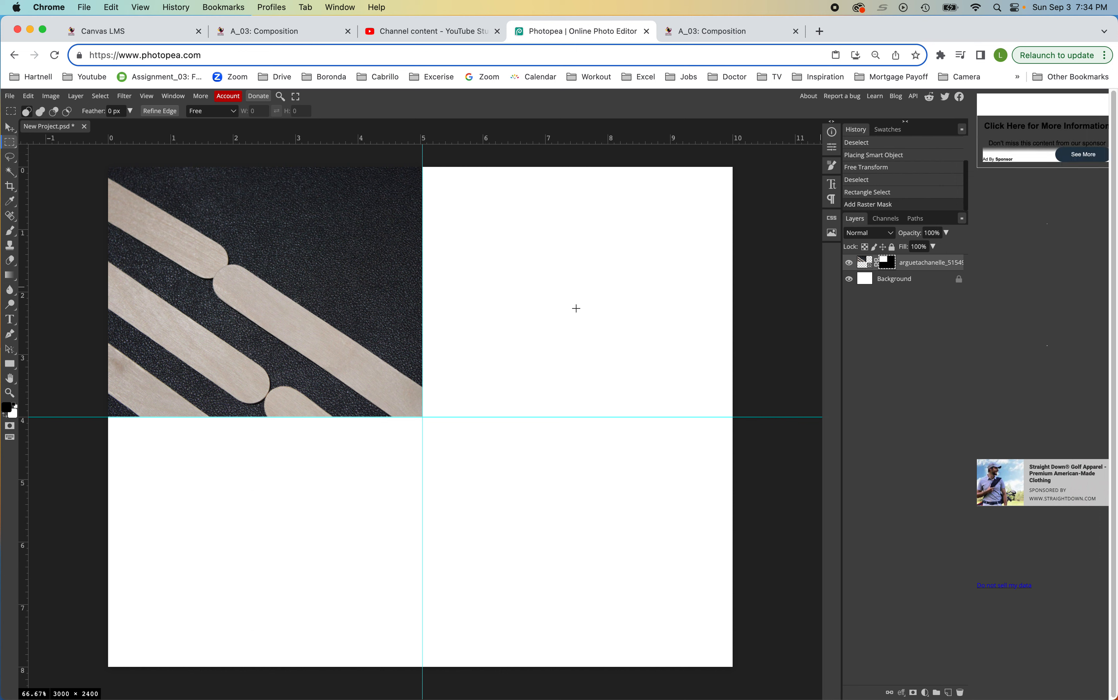
- Place the second JPG in the student's image folder, the chevron of wooden sticks, into the project as a new layer
left_click(9, 98)
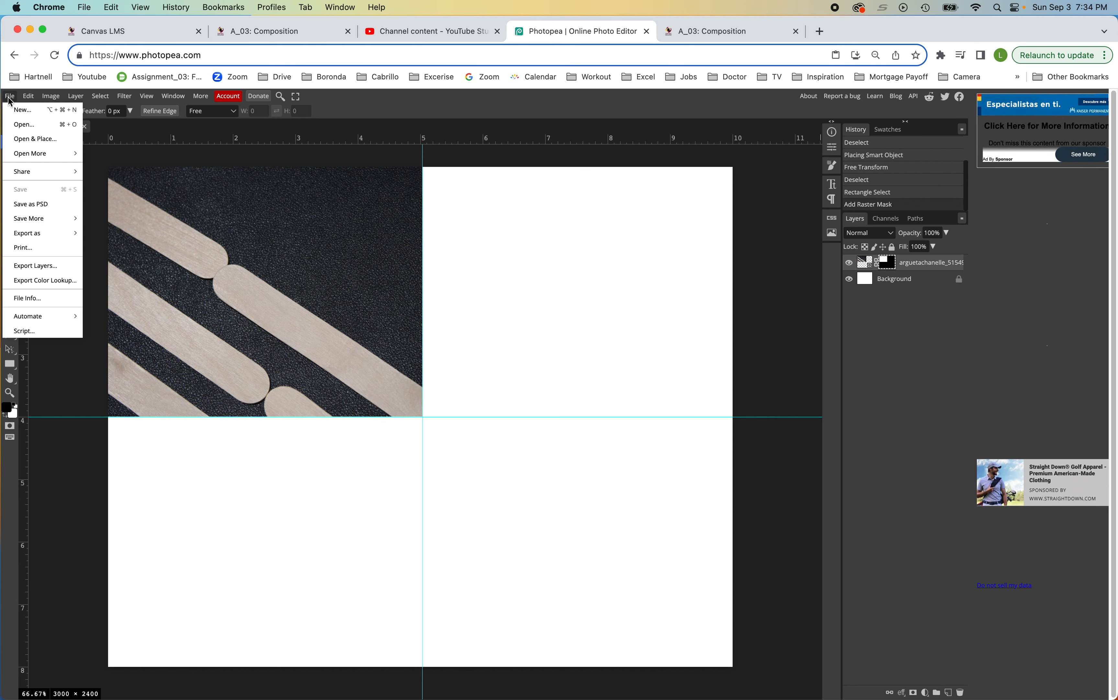
left_click(20, 140)
left_click(170, 150)
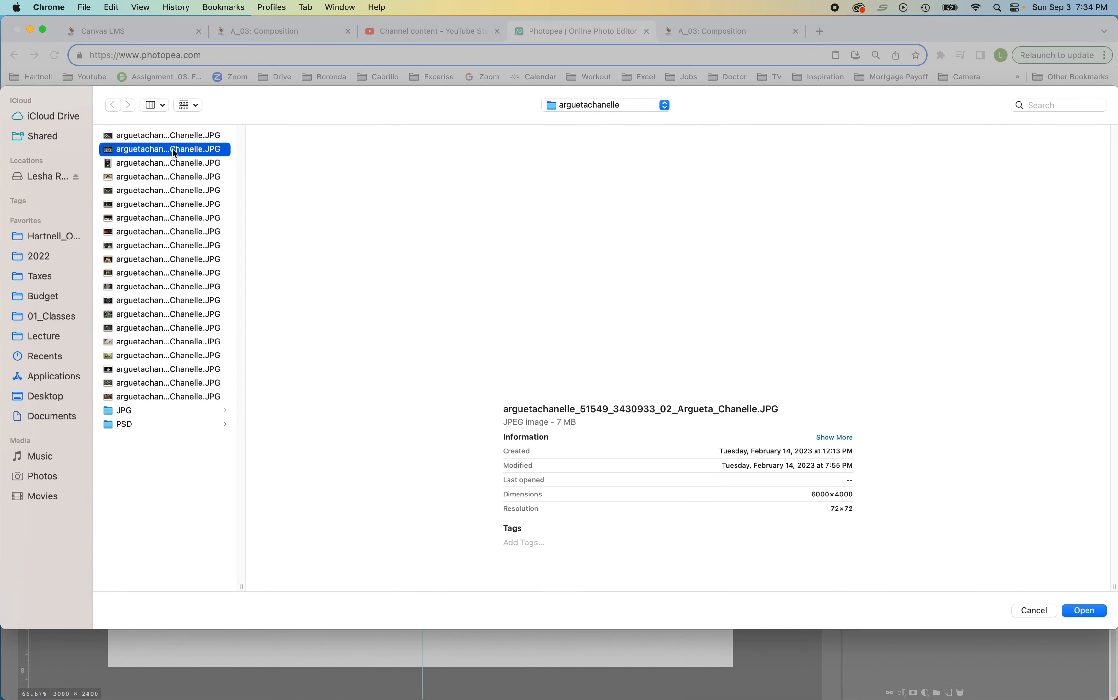
left_click(1085, 611)
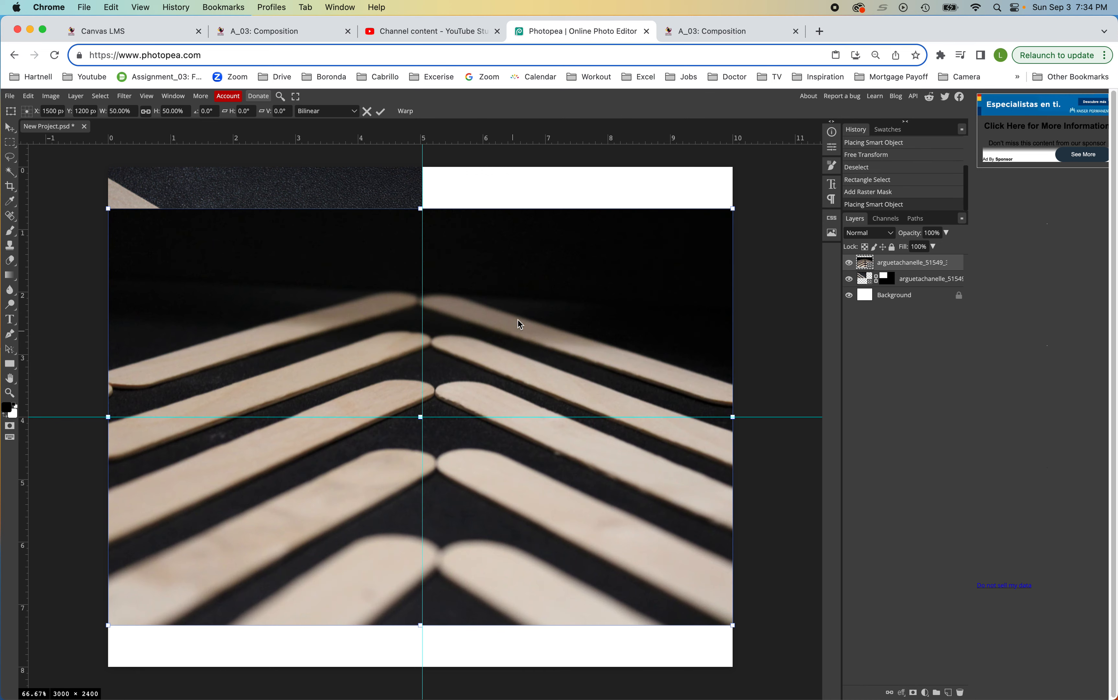
- Scale the placed chevron photo proportionally to about 31.8% and position it so it covers the page's upper-right quadrant
mouse_move(527, 289)
left_mouse_down()
mouse_move(521, 277)
mouse_move(520, 299)
mouse_move(520, 288)
left_mouse_up()
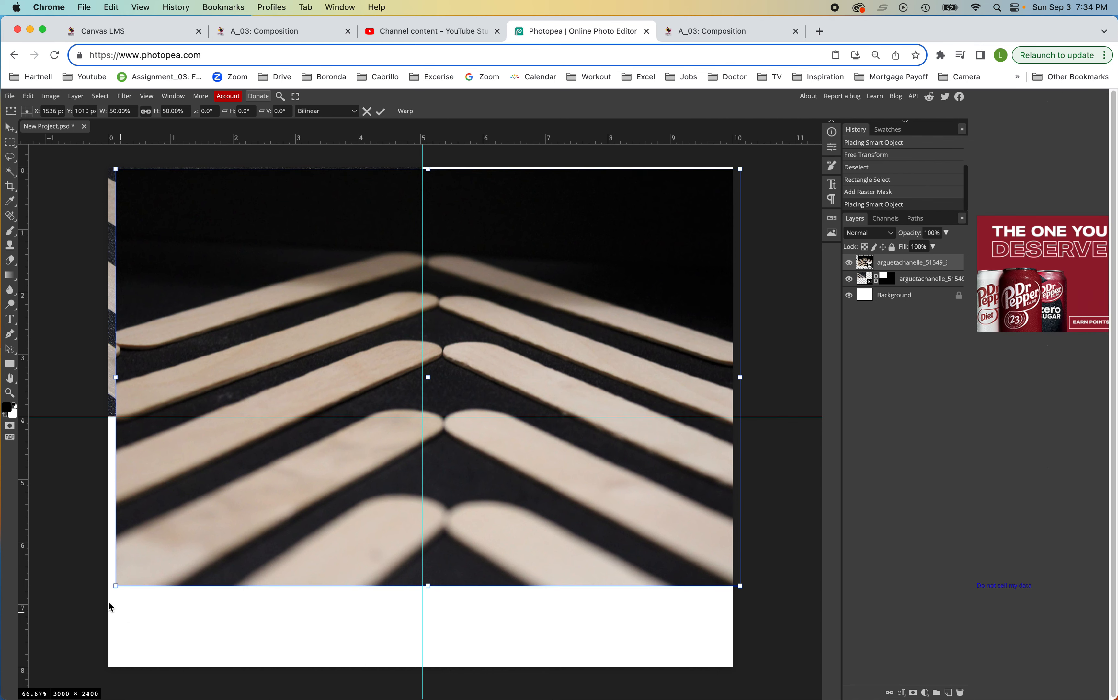
left_click_drag(117, 586, 417, 443)
mouse_move(503, 369)
left_mouse_down()
mouse_move(505, 345)
mouse_move(494, 348)
left_mouse_up()
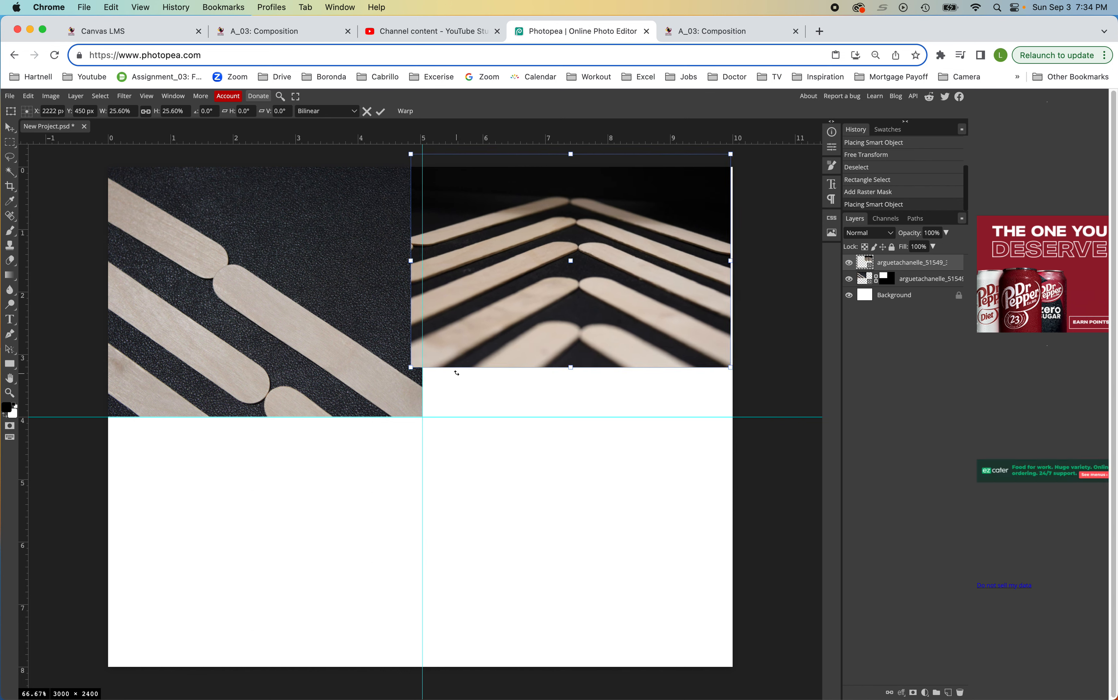
left_click_drag(413, 368, 335, 503)
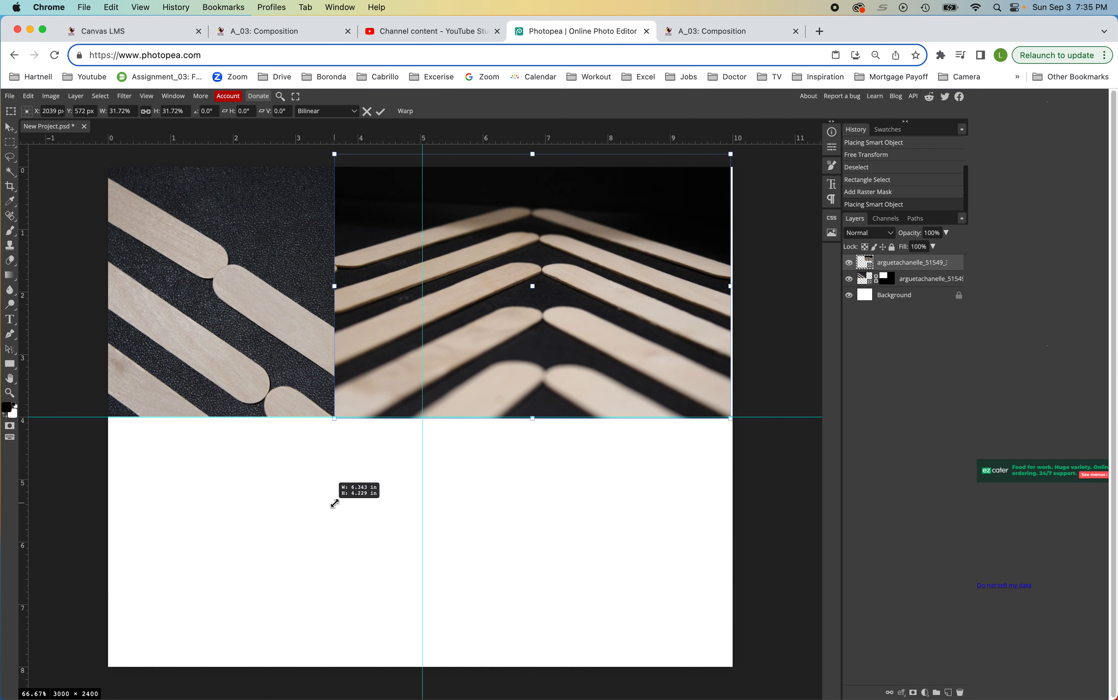
left_click_drag(565, 276, 591, 279)
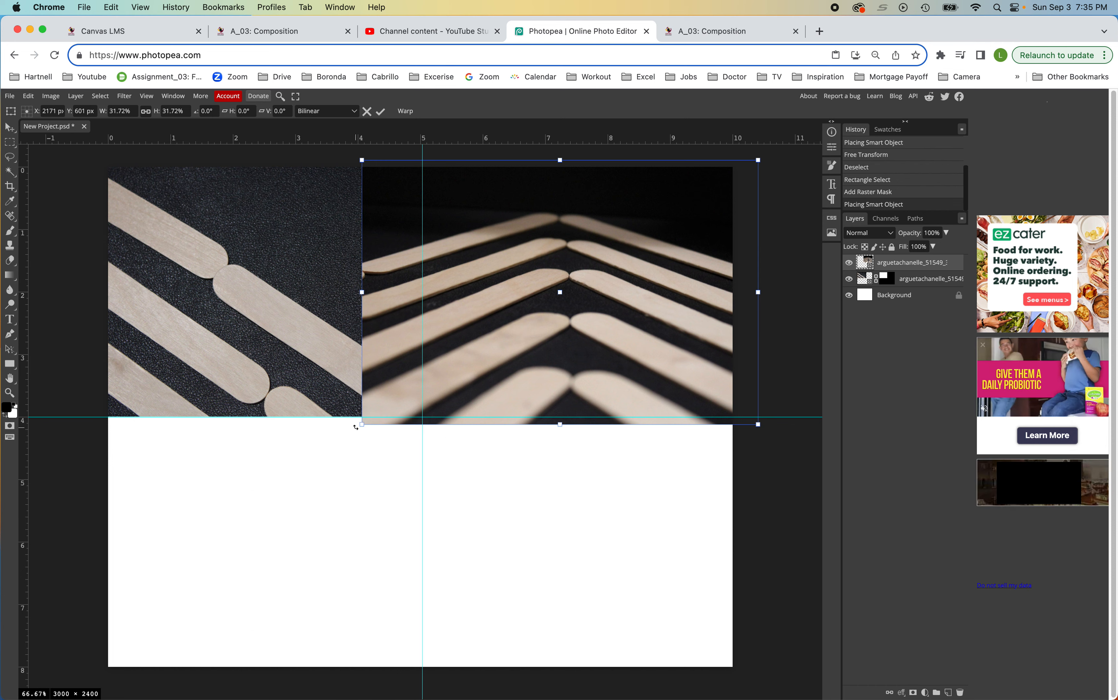
left_click_drag(363, 425, 360, 483)
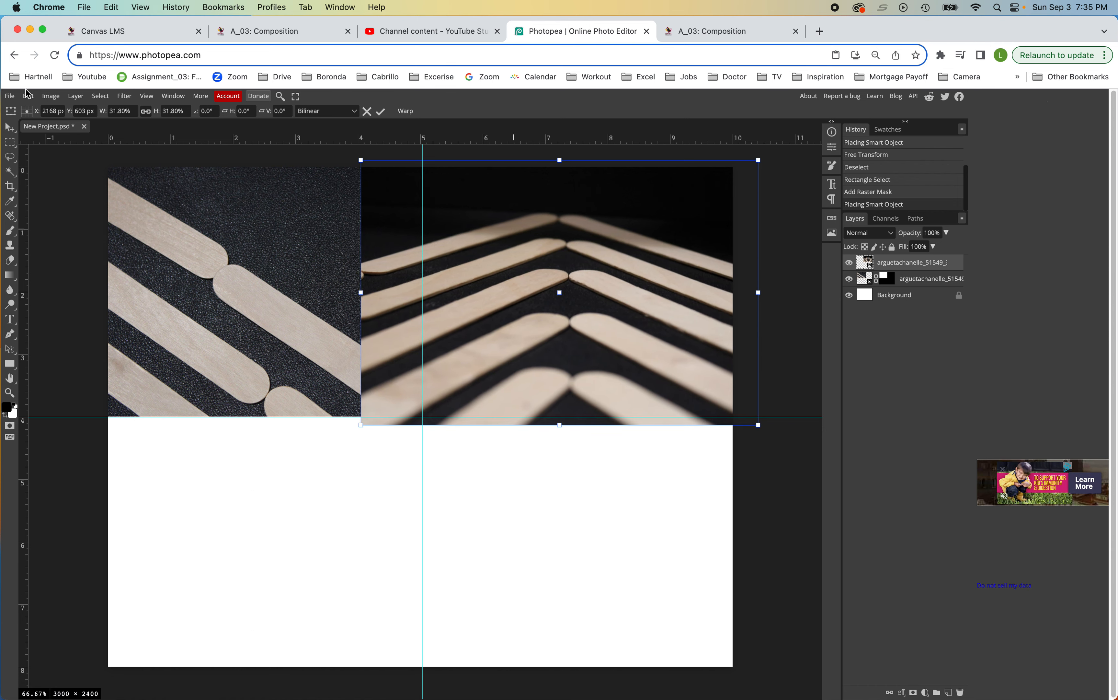
- Make a rectangular selection of the upper-right quadrant and add a raster mask to crop the chevron photo layer to it
left_click(12, 146)
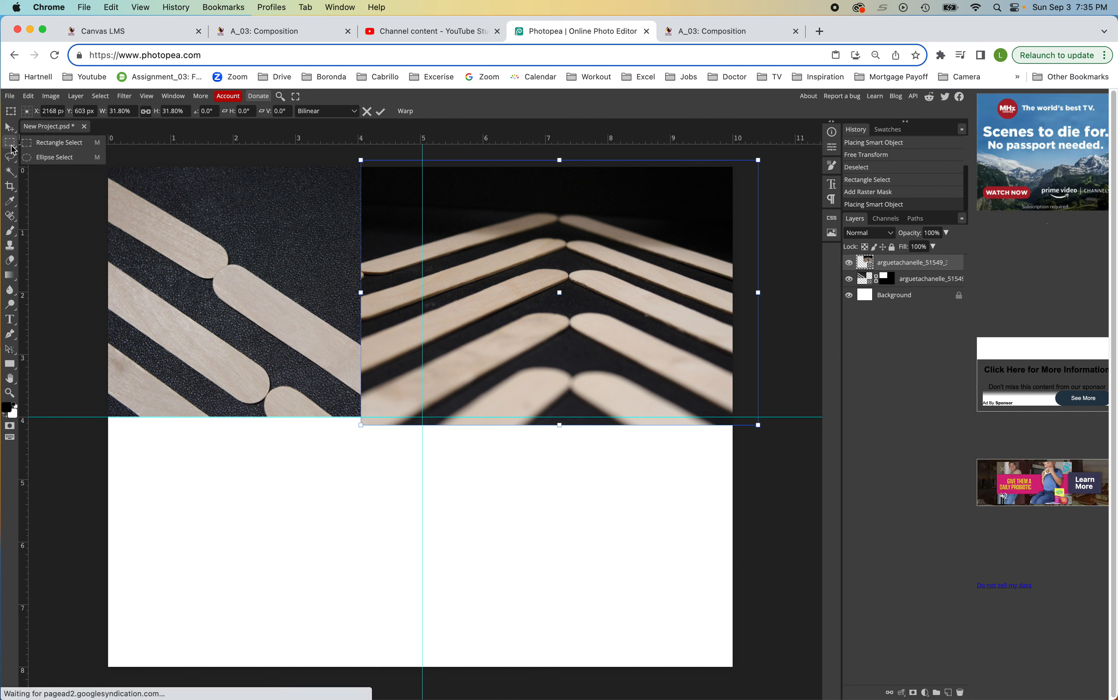
left_click(47, 146)
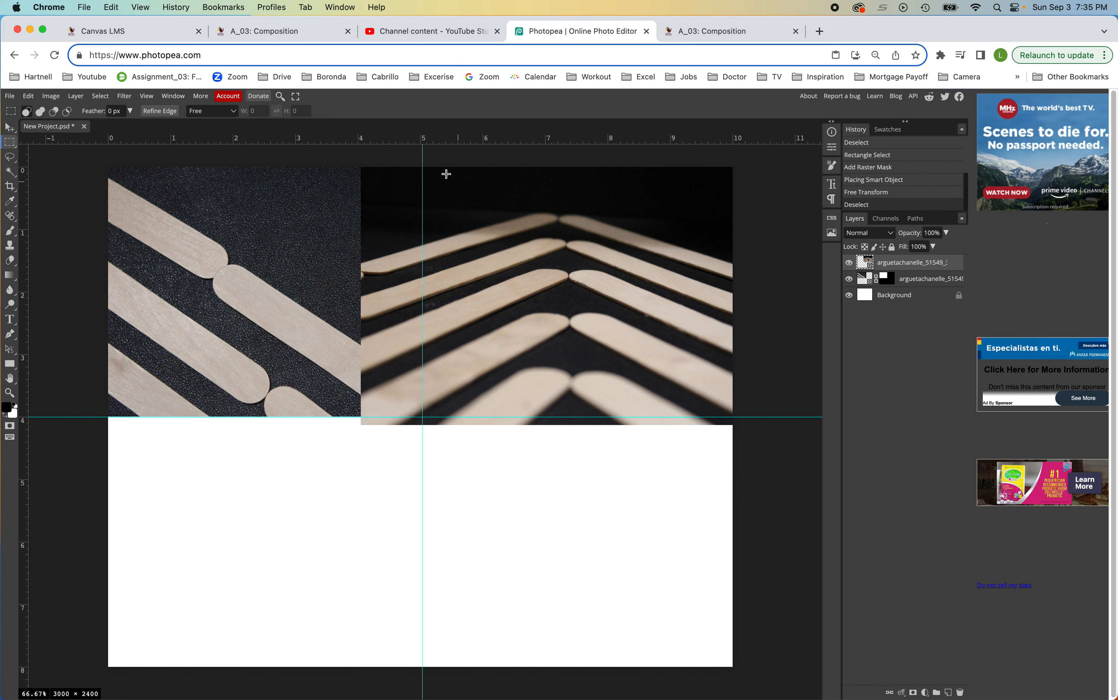
left_click(424, 170)
left_click_drag(424, 169, 733, 418)
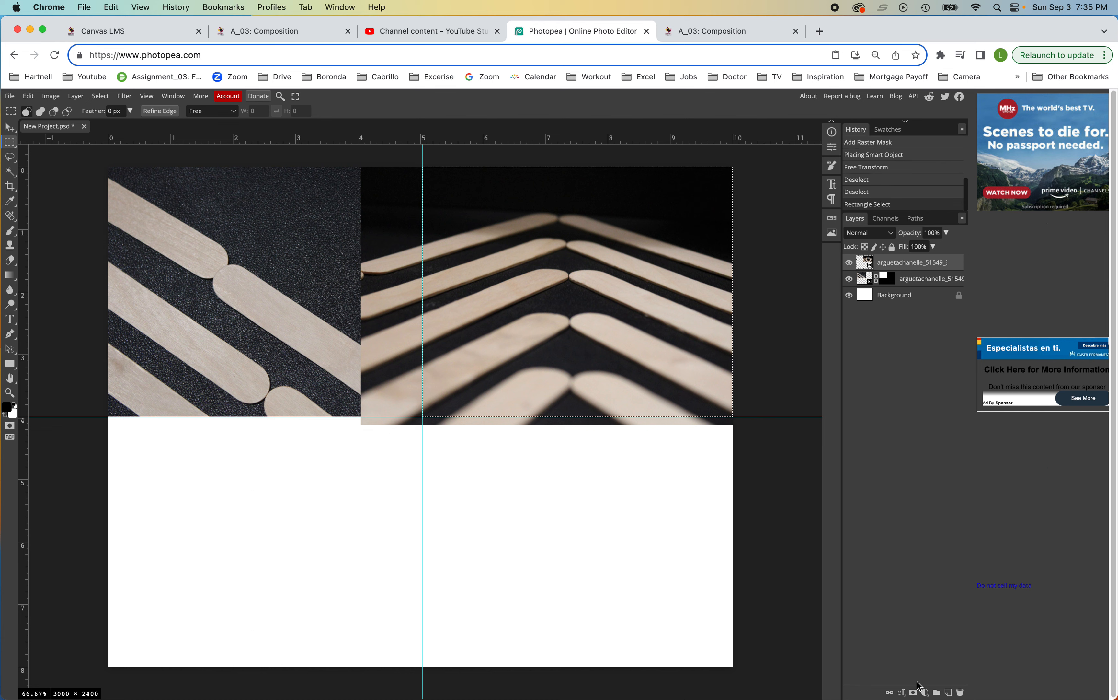
left_click(914, 693)
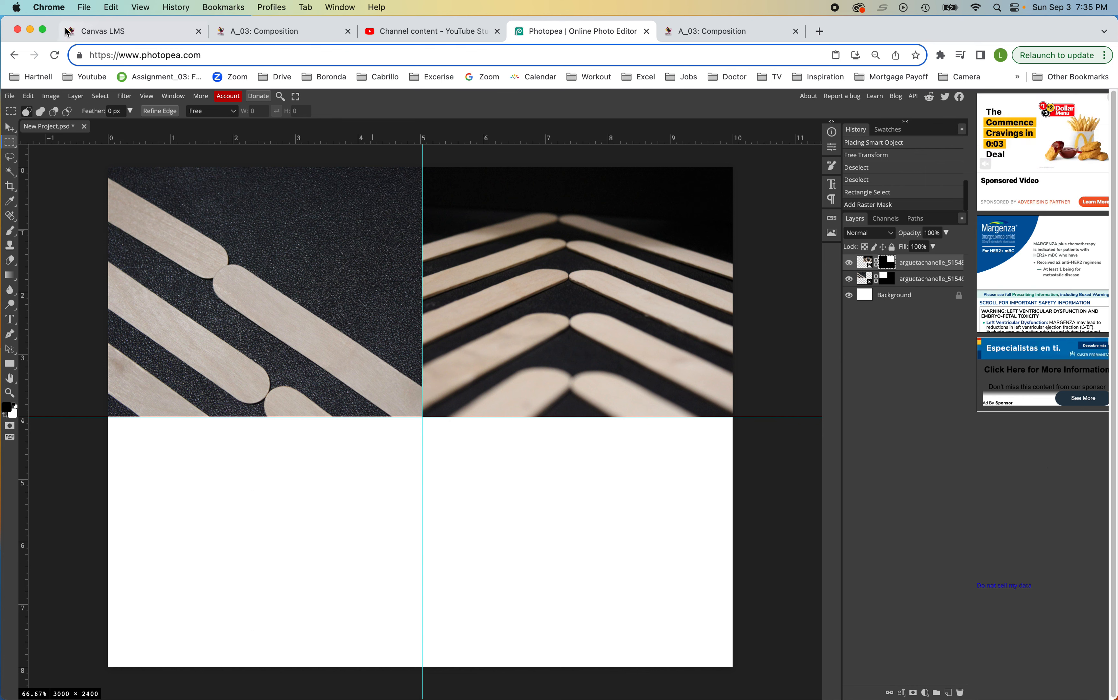
- Place the third JPG in the student's image folder, the curved row of grapes, into the project as a new layer
left_click(8, 97)
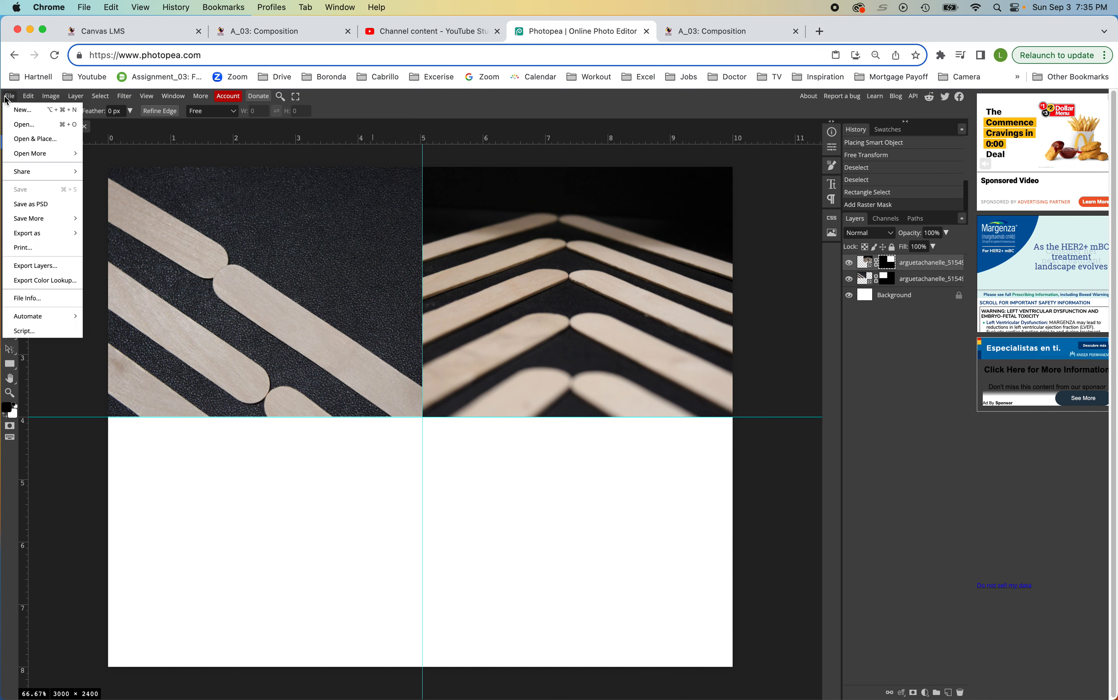
left_click(23, 140)
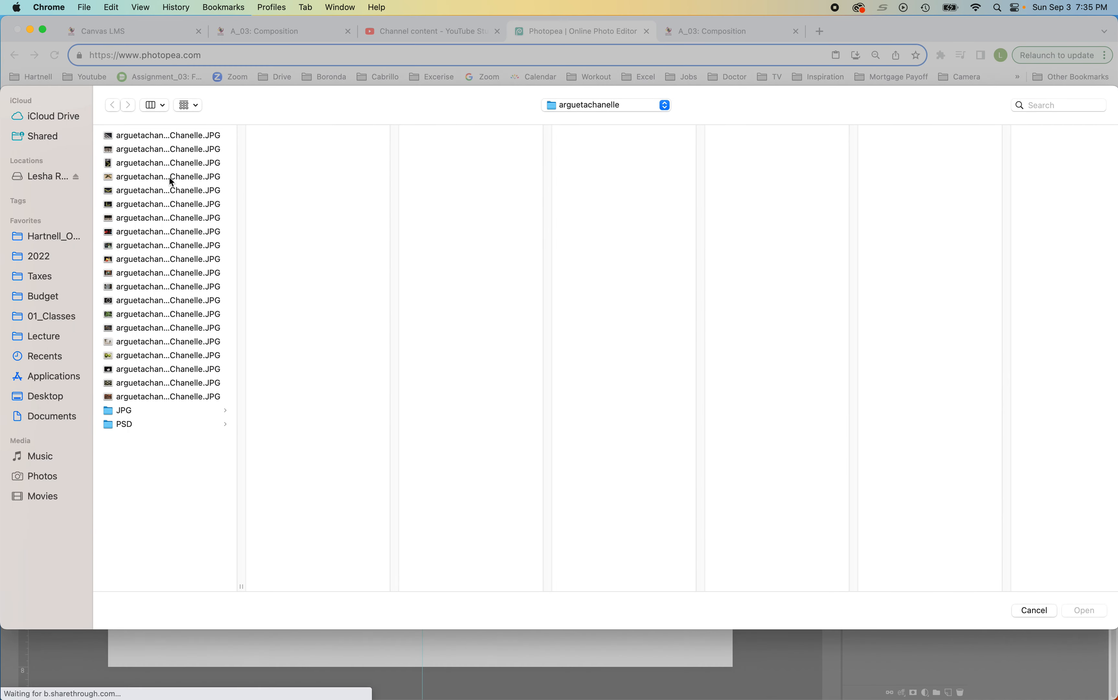
left_click(167, 163)
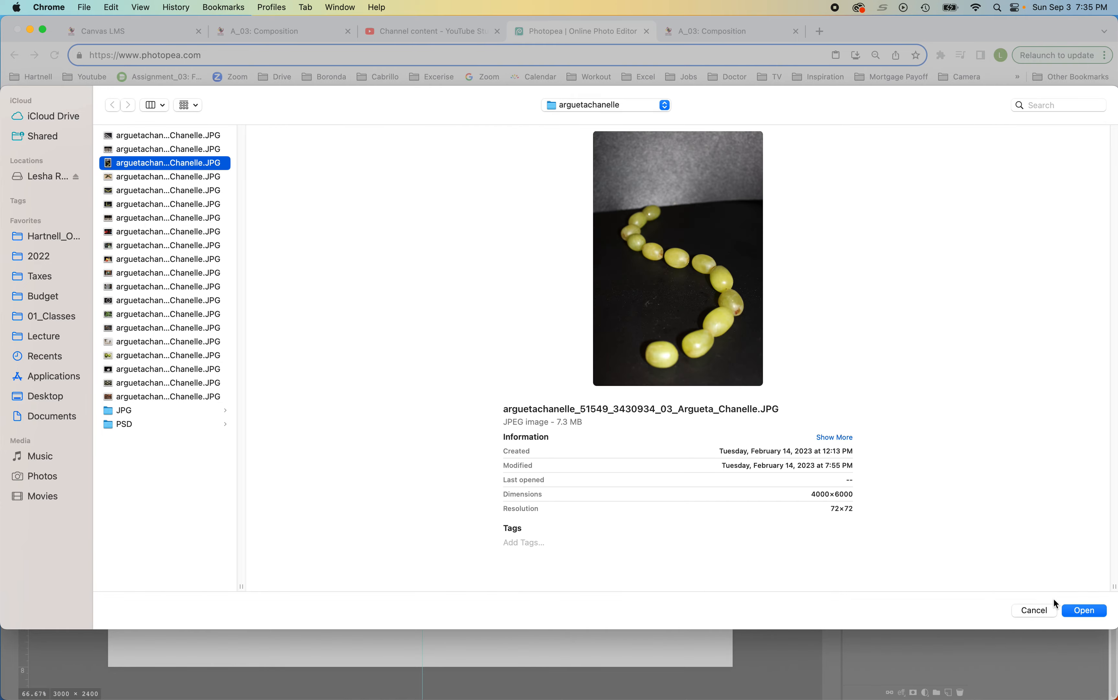
left_click(1086, 611)
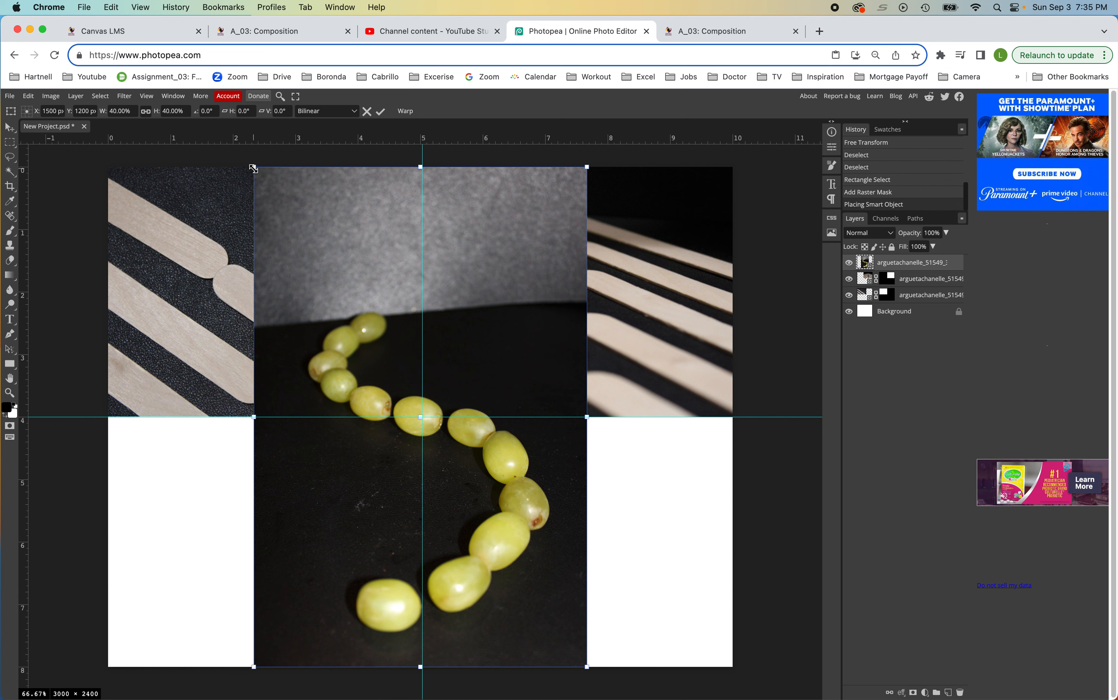
- Scale the grapes photo proportionally to about 19.75% and move it into the lower-left quadrant
left_click_drag(254, 167, 422, 416)
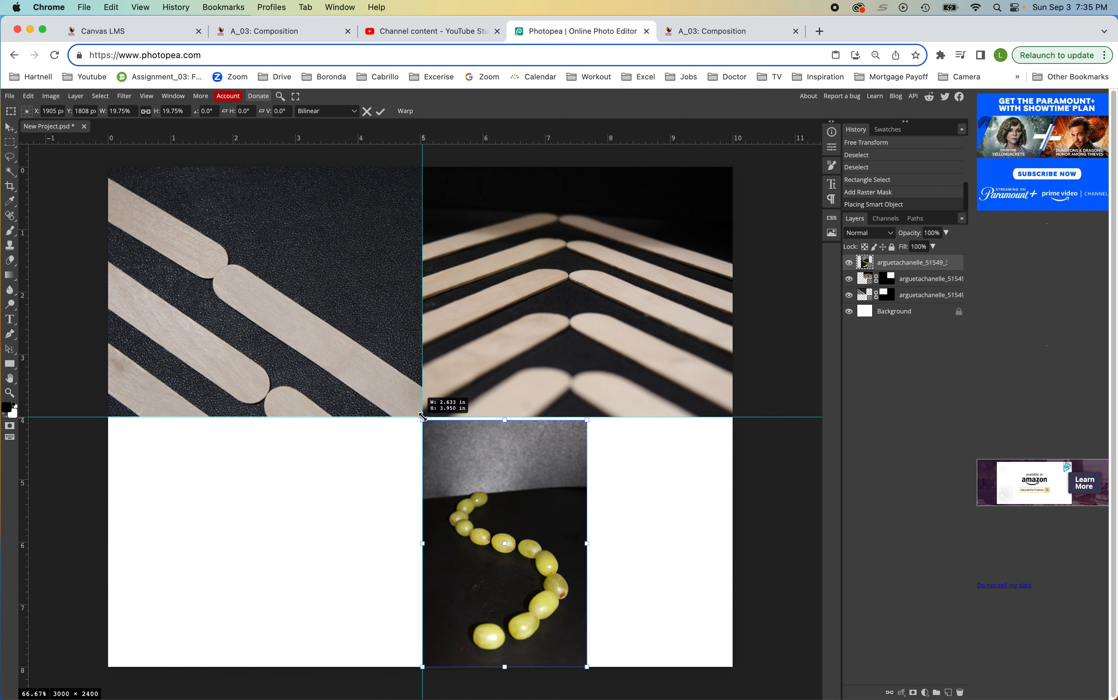
left_click_drag(465, 490, 152, 491)
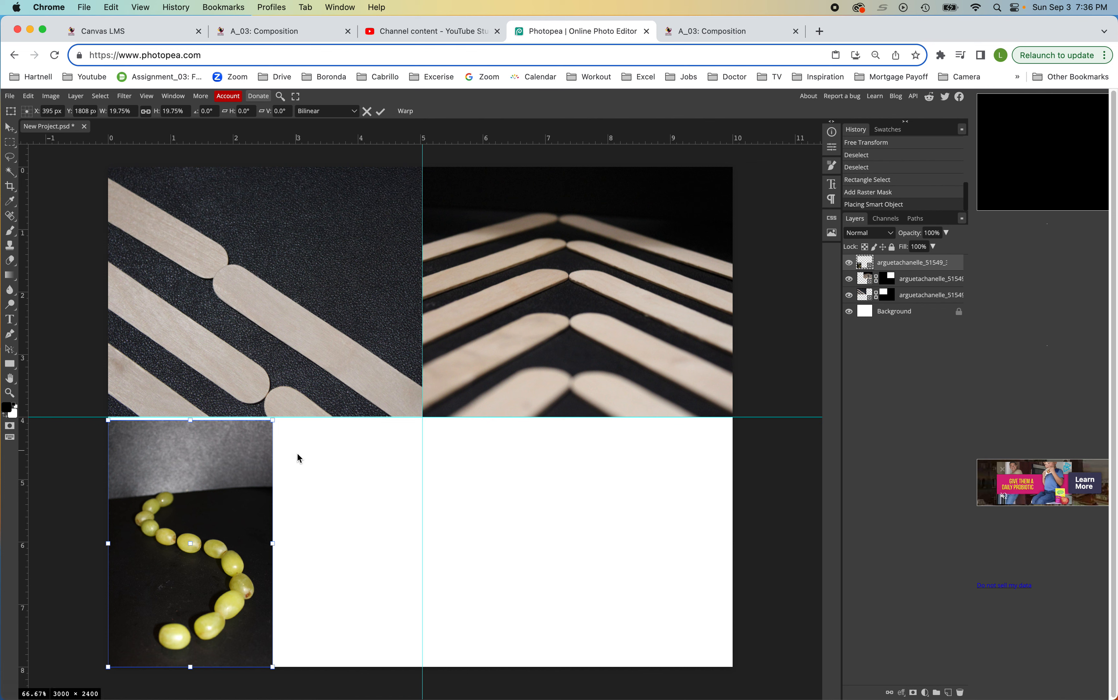
left_click_drag(256, 492, 265, 487)
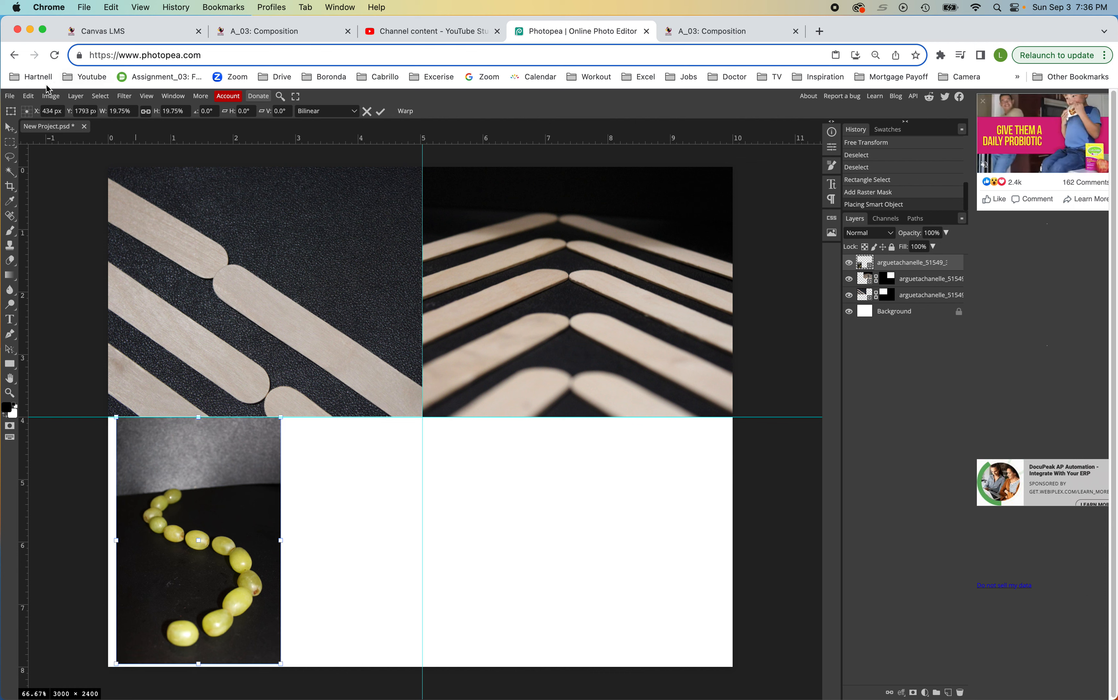
- Rotate the grapes photo counterclockwise by about 91.4° and move its upper-right corner to the intersection of the guides
left_click(29, 96)
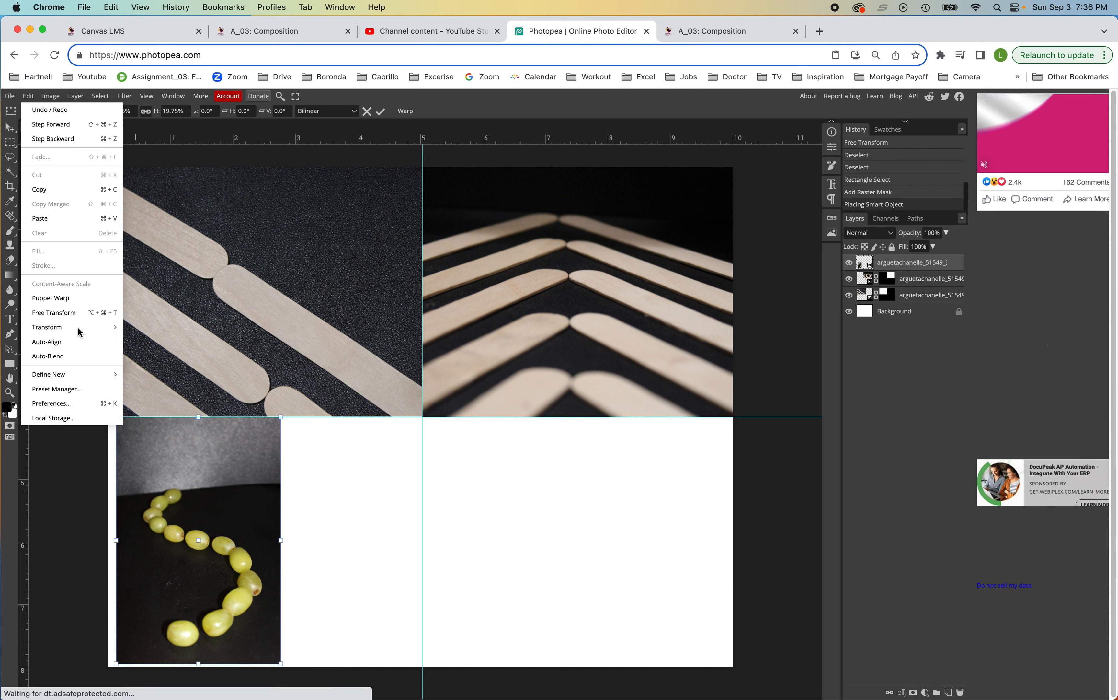
mouse_move(76, 330)
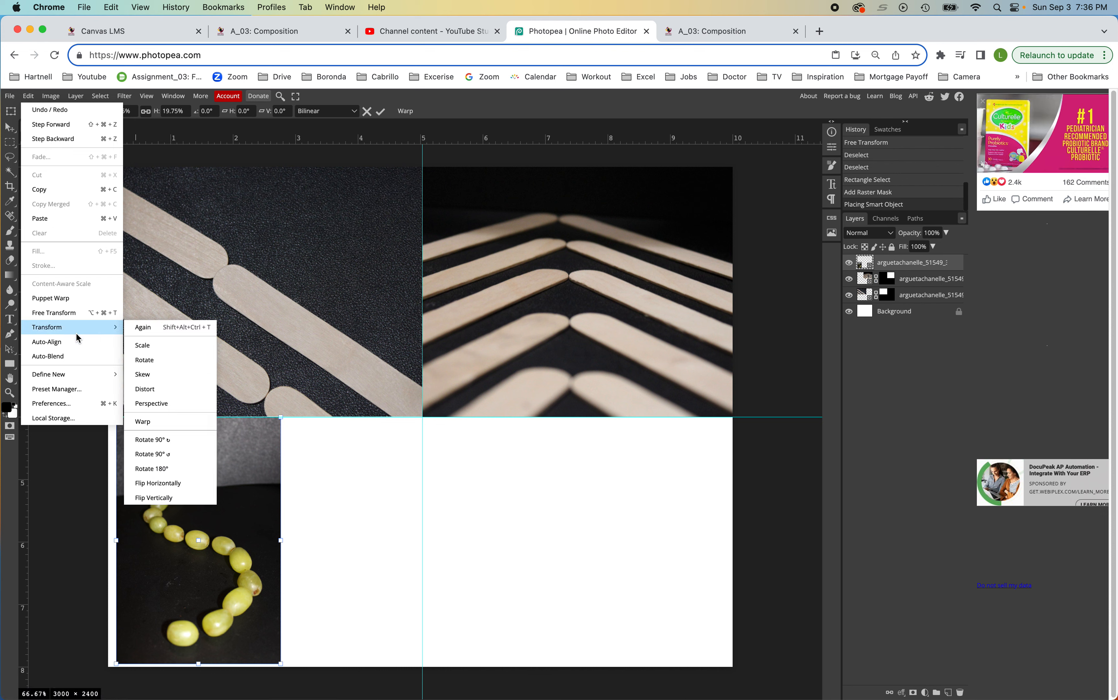
left_click(164, 361)
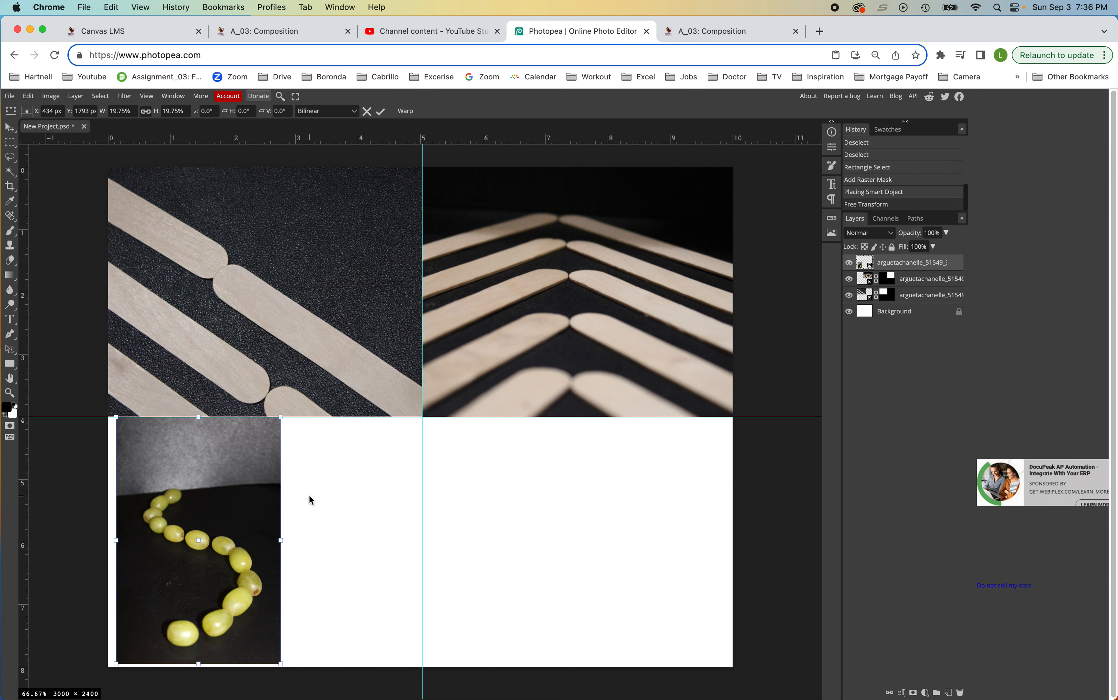
left_click_drag(281, 413, 19, 403)
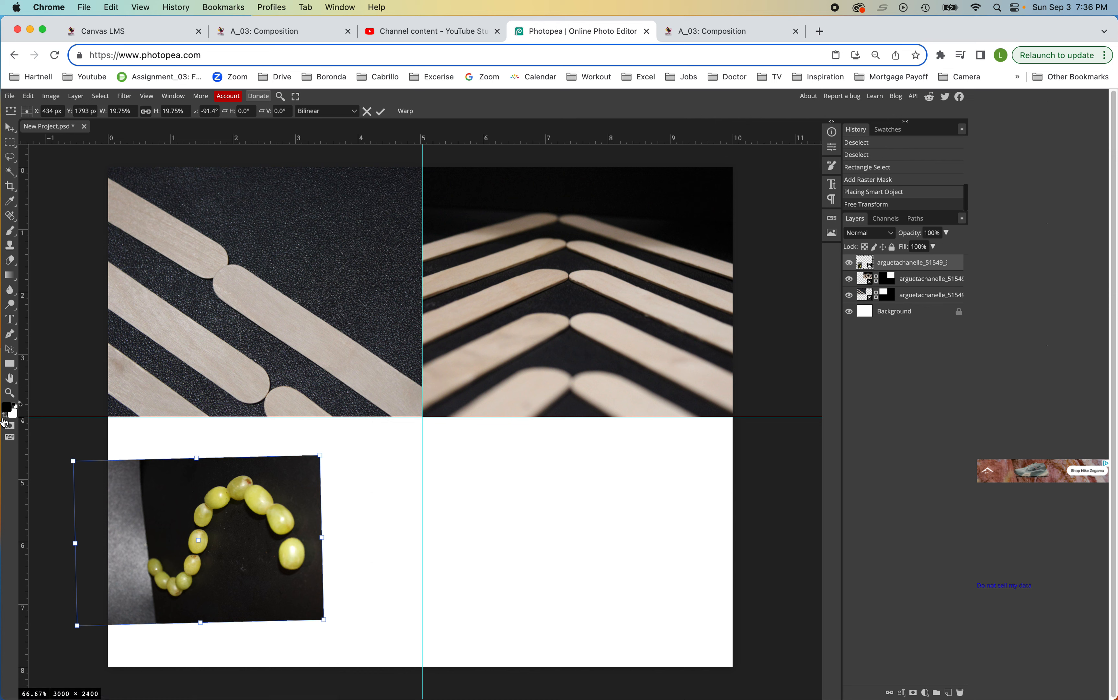
left_click_drag(231, 587, 333, 532)
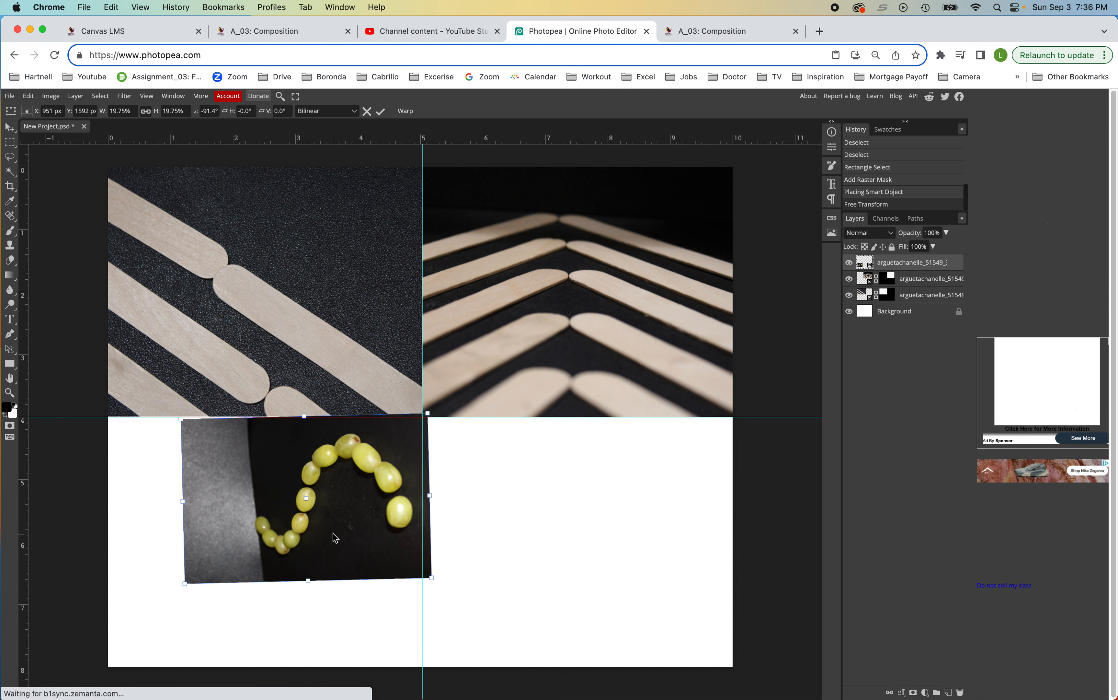
left_click_drag(264, 550, 262, 545)
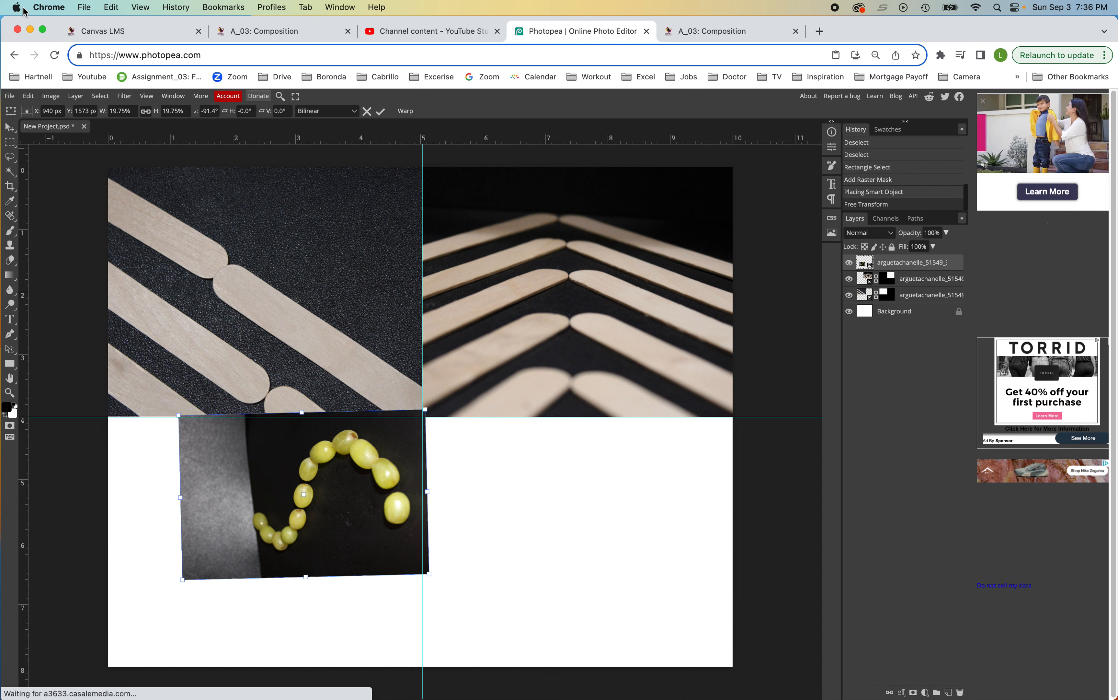
- Scale the rotated grapes photo to about 33.6%, shift it to cover the lower-left quadrant, and apply the transform
left_click(28, 96)
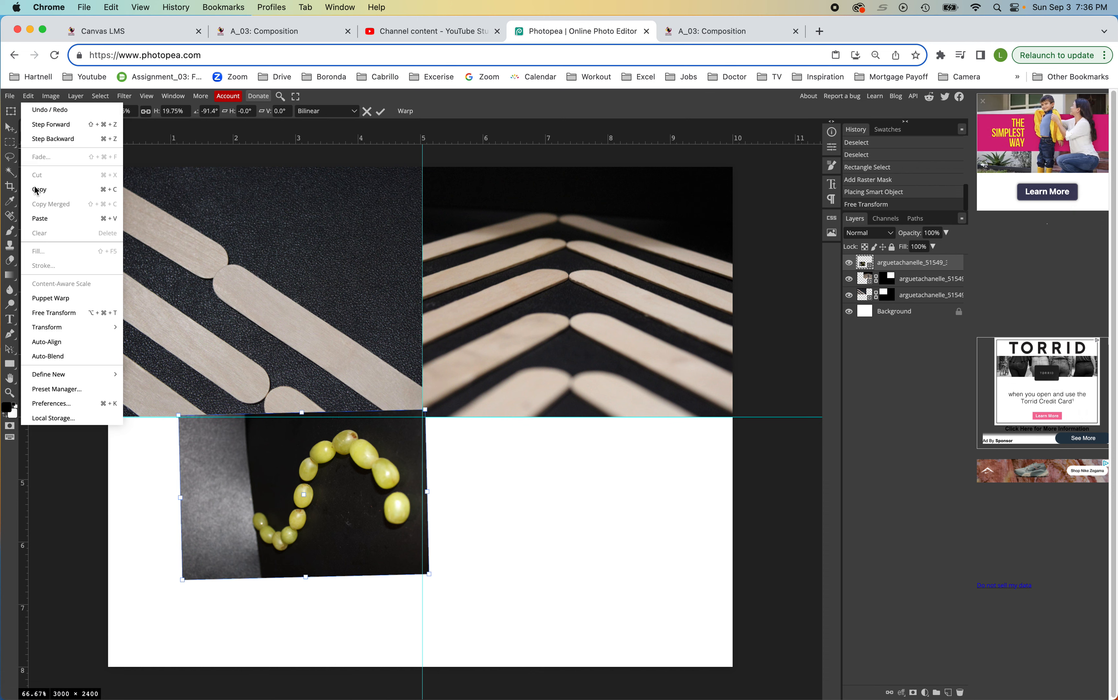
mouse_move(99, 327)
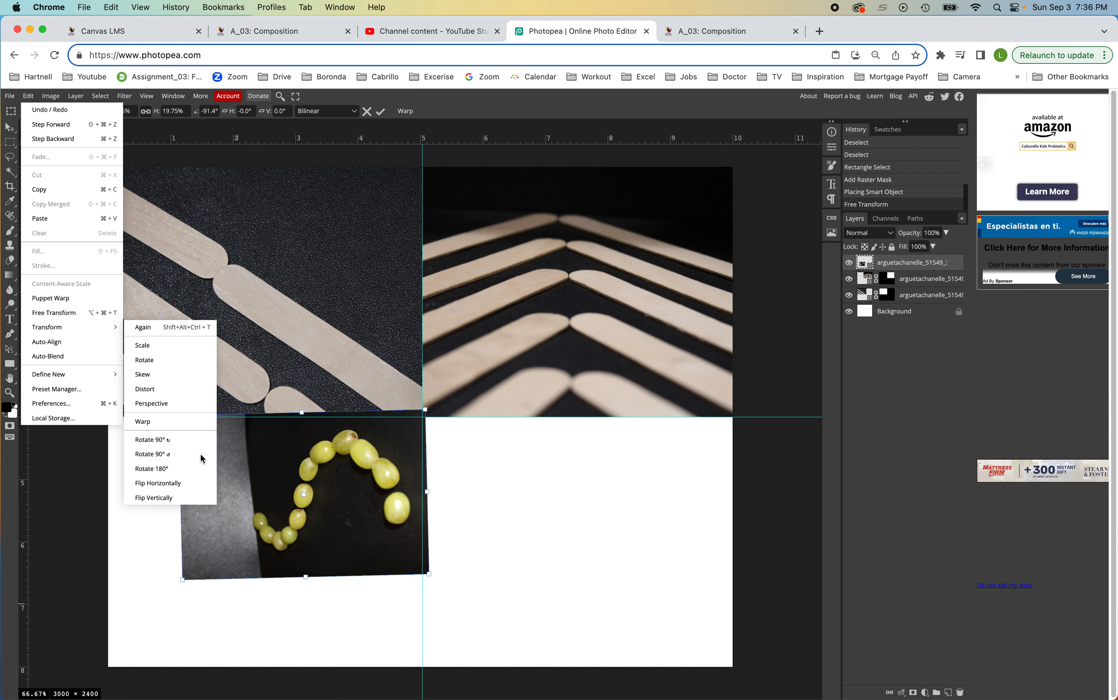
left_click(151, 344)
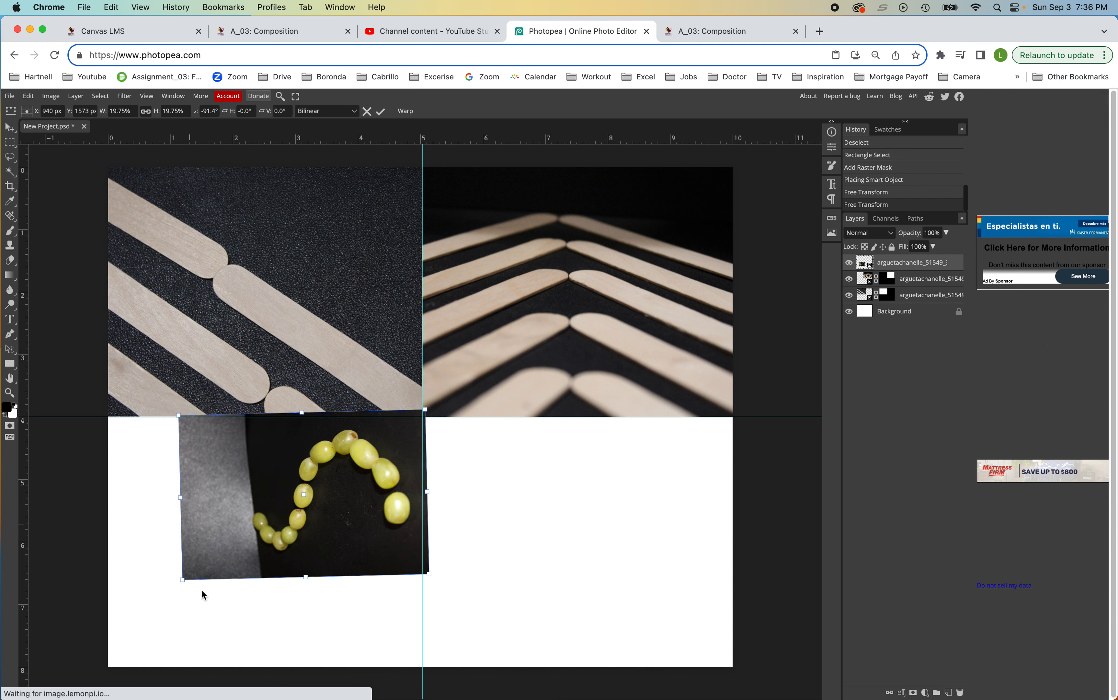
left_click_drag(184, 578, 25, 696)
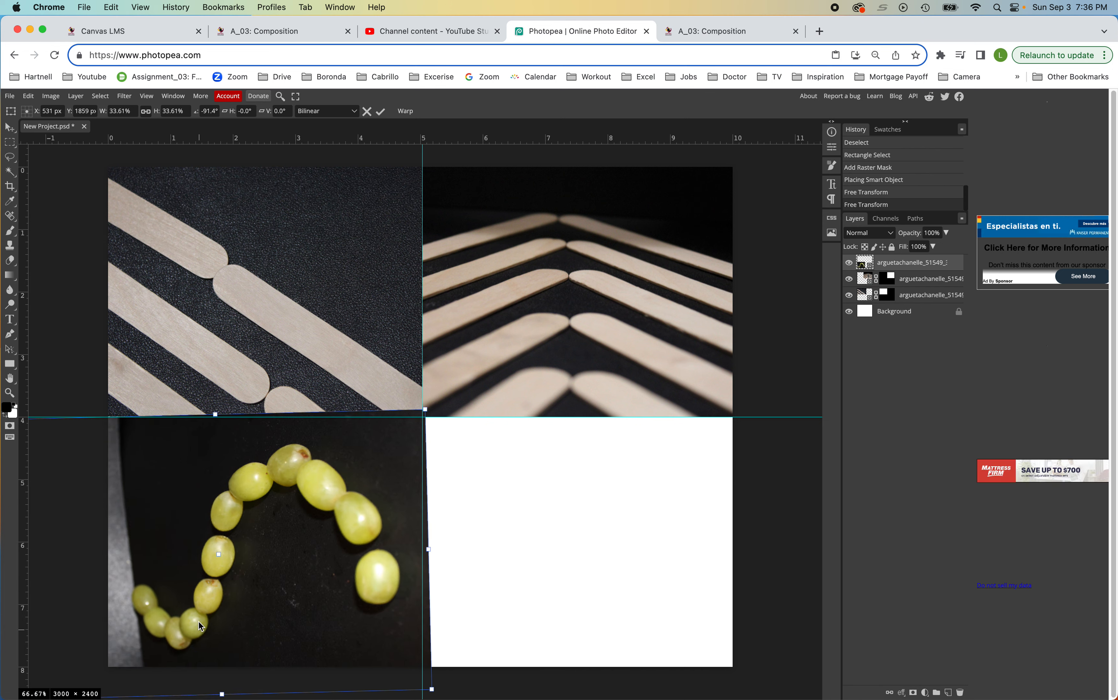
left_click_drag(199, 628, 198, 621)
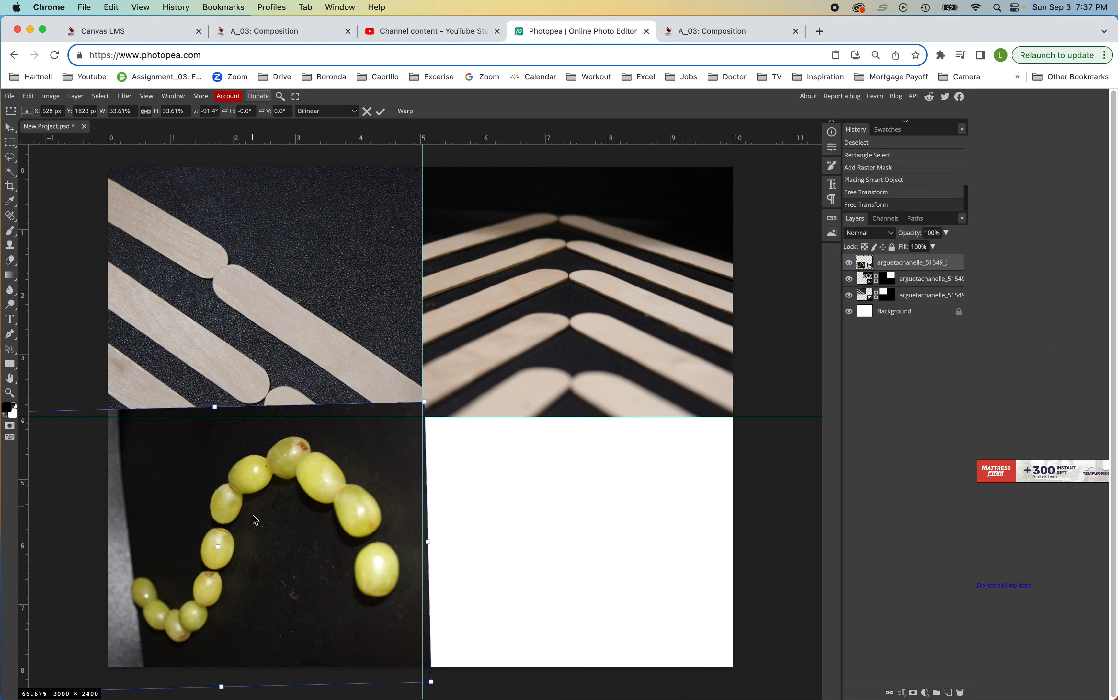
key("Return")
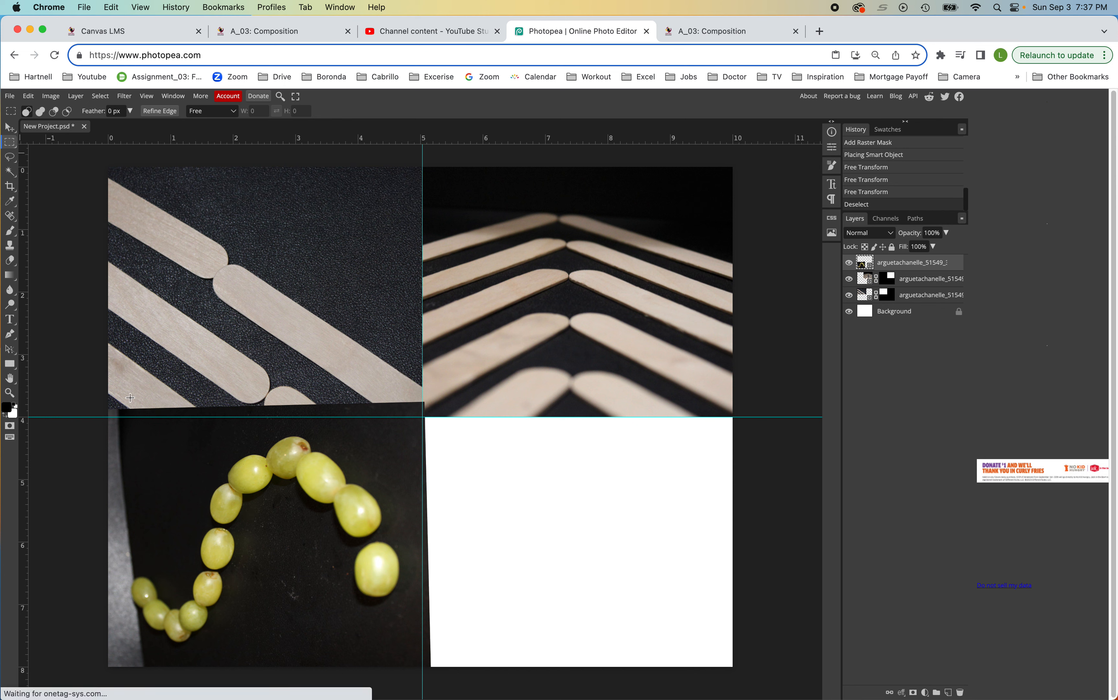
left_click_drag(108, 417, 427, 667)
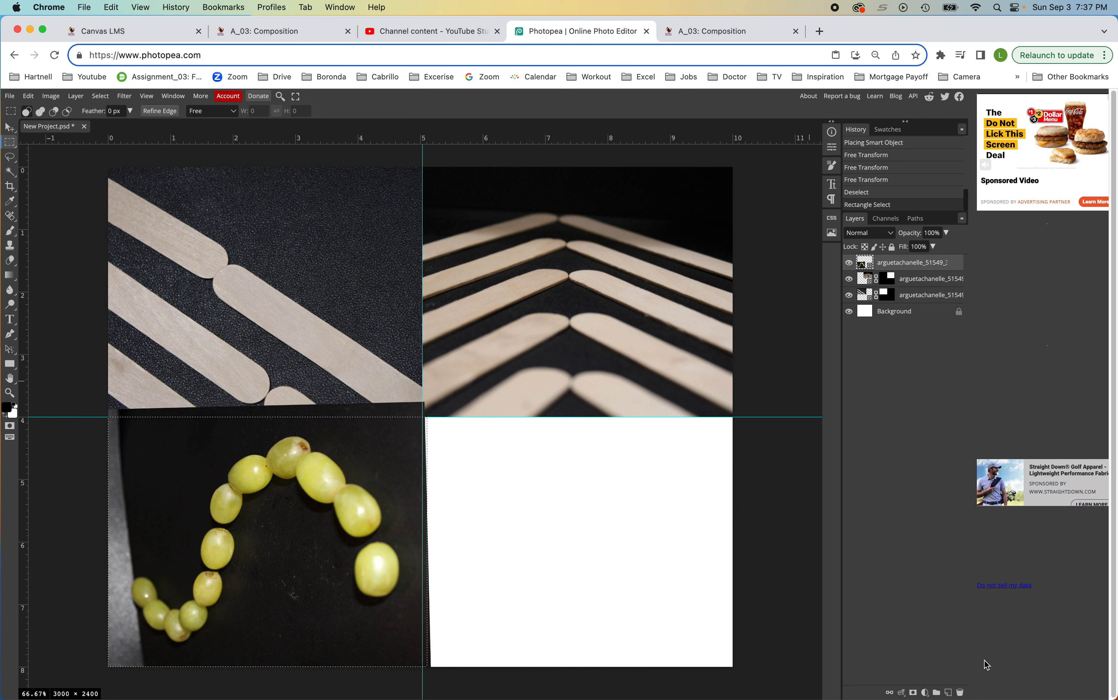
left_click(913, 692)
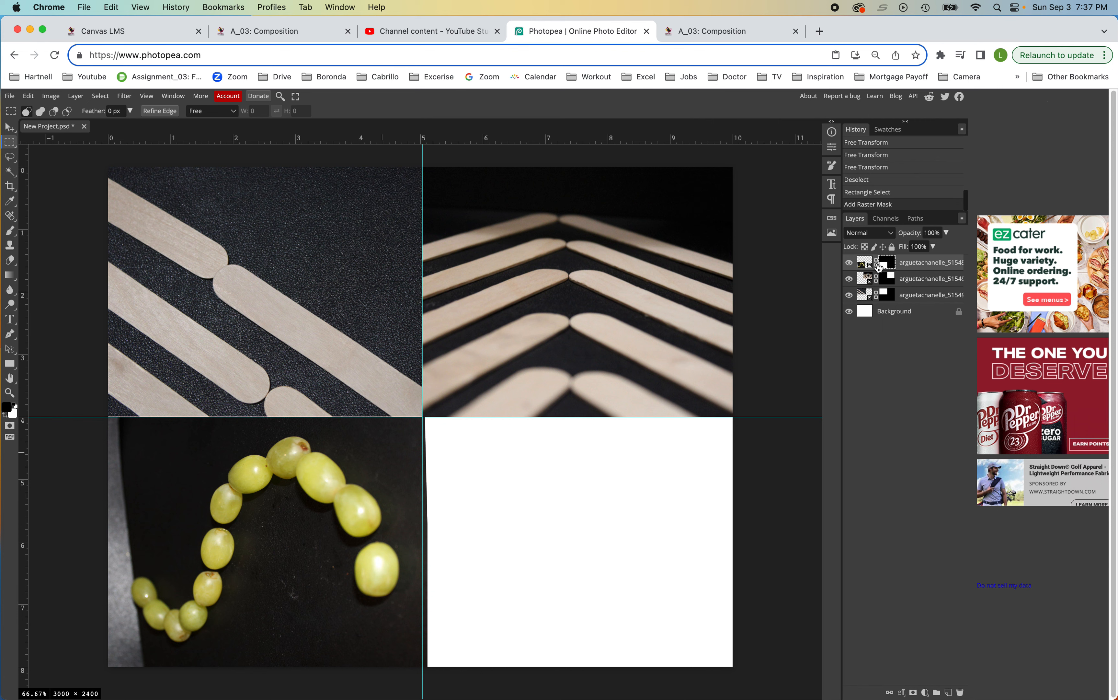
left_click(876, 264)
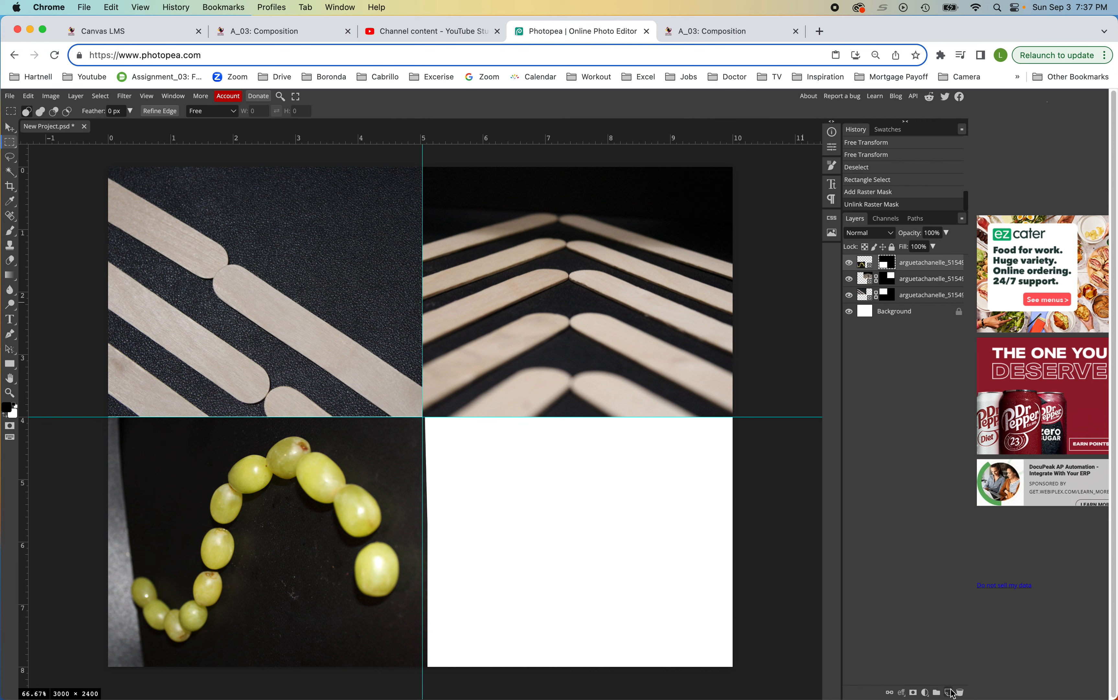
left_click(961, 692)
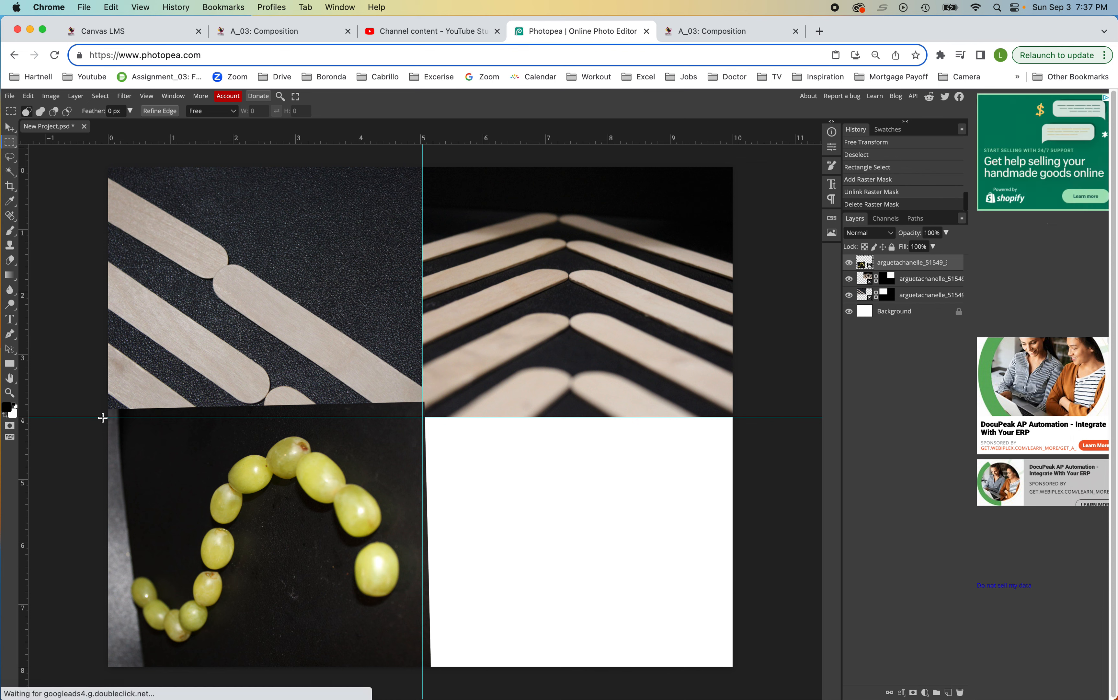
- Mask the grapes photo to a rectangular selection matching the page's lower-left quadrant
left_click_drag(105, 419, 264, 544)
left_click_drag(401, 671, 423, 681)
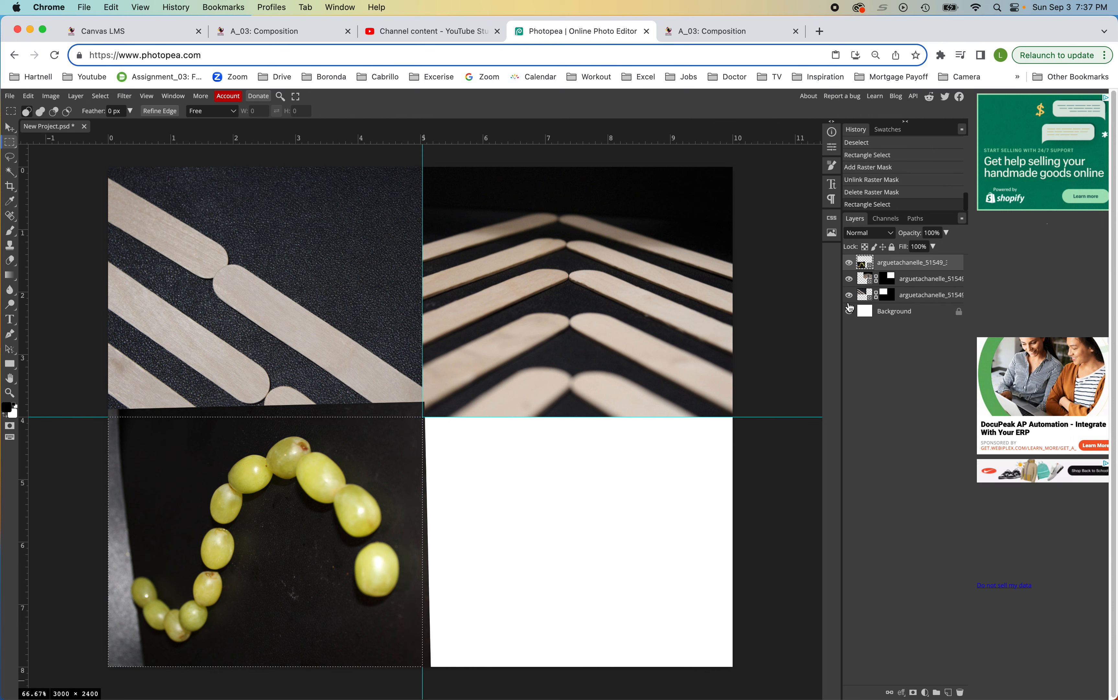
left_click(913, 693)
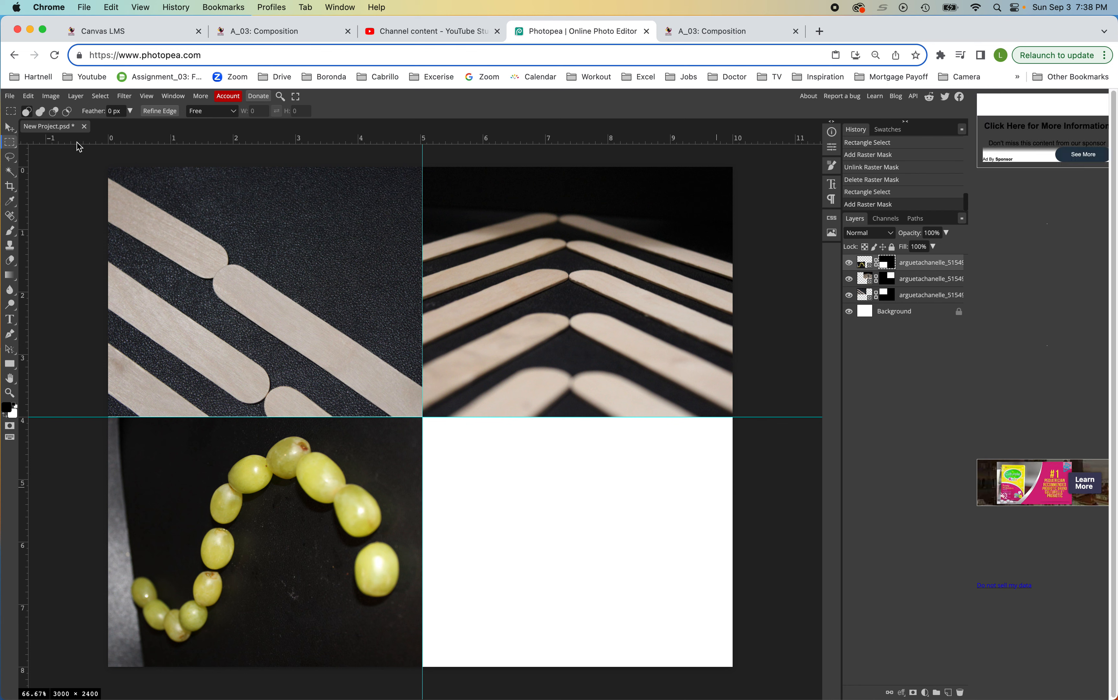
- Add horizontal guides at about 0.5 and 4.7 inches, just below the upper edges of the two quadrant rows
left_click_drag(66, 140, 58, 198)
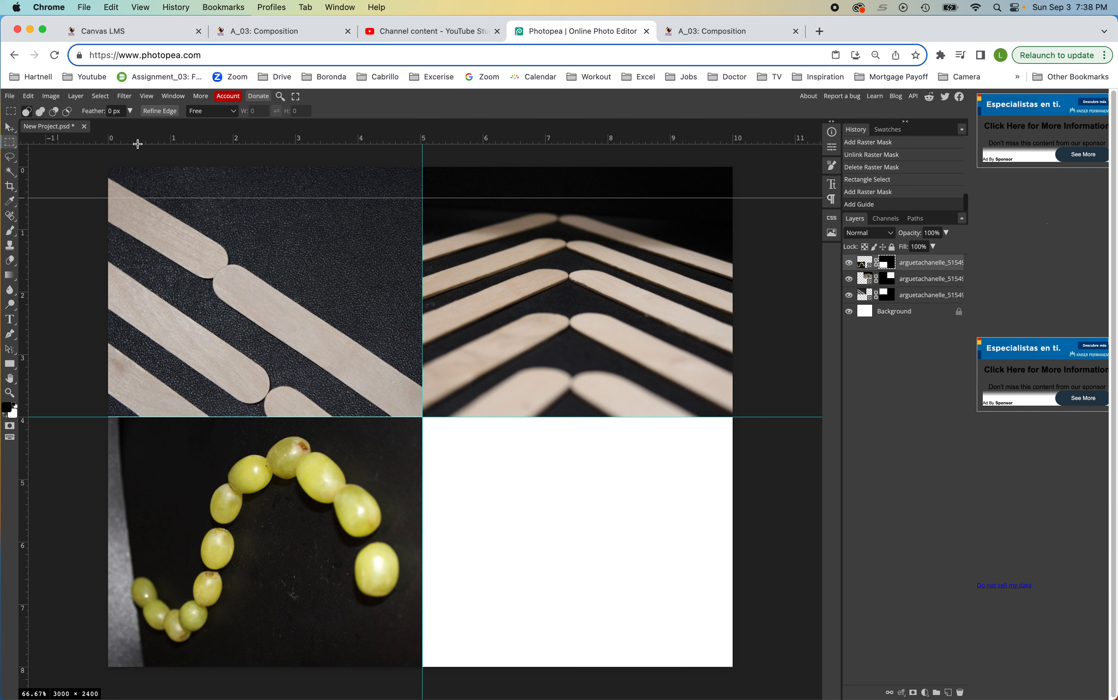
left_click_drag(137, 142, 76, 460)
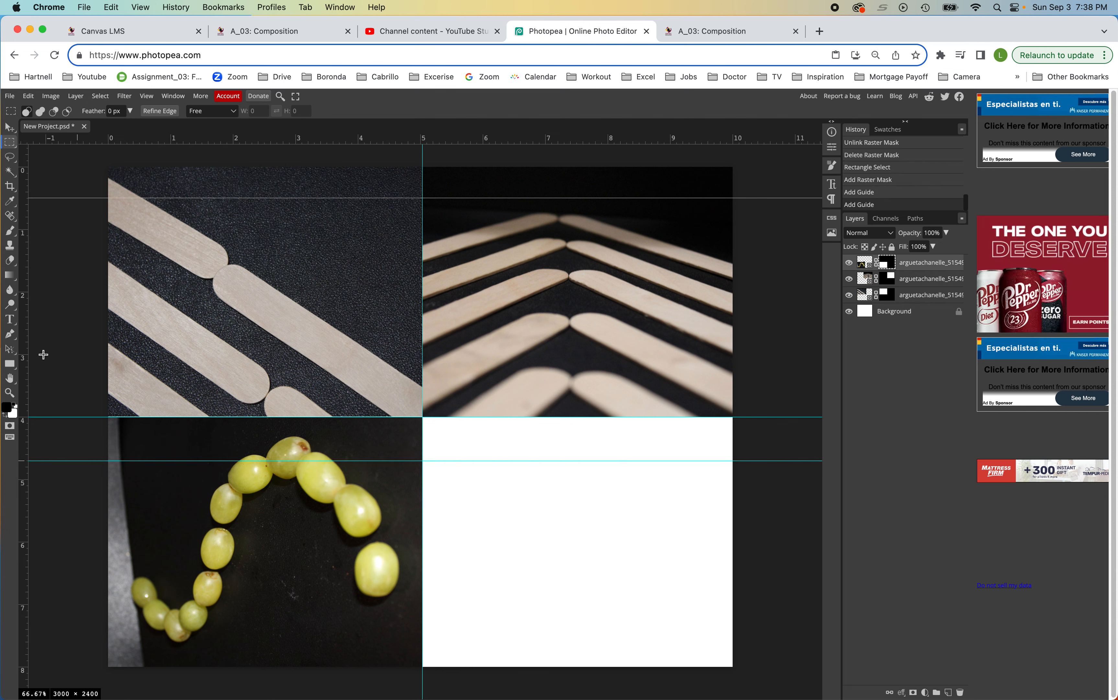
- Add vertical guides at about 0.4, 0.6, 5.5 and 5.7 inches, inside the left edges of both quadrant columns
left_click_drag(22, 354, 135, 373)
left_click_drag(23, 385, 453, 386)
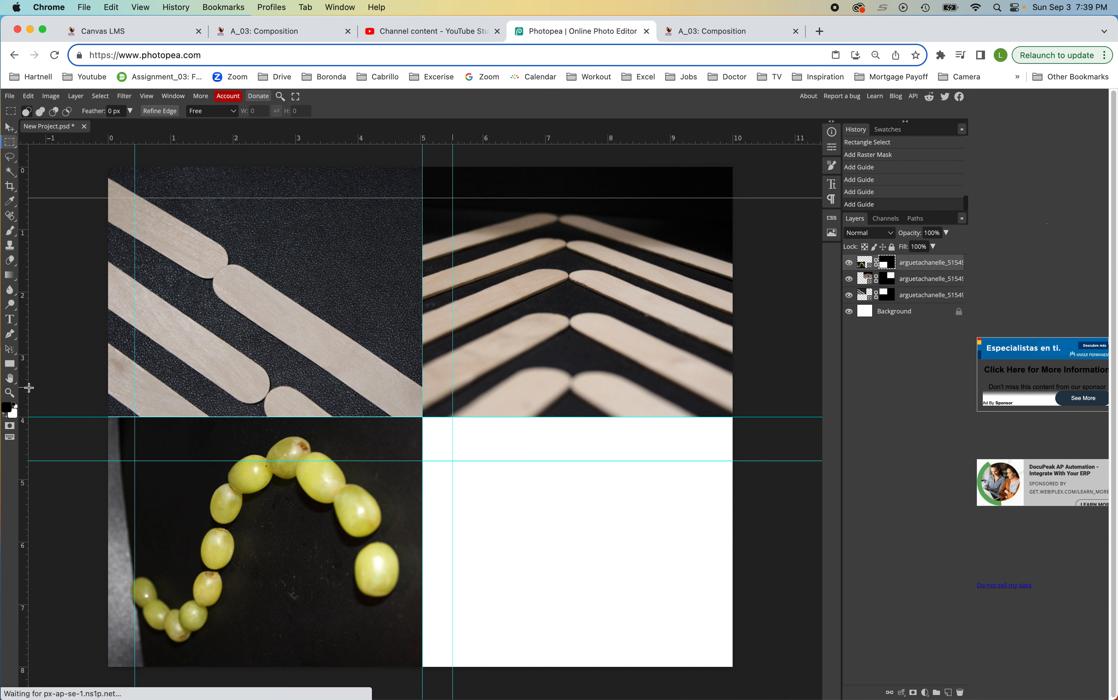
left_click_drag(24, 388, 151, 386)
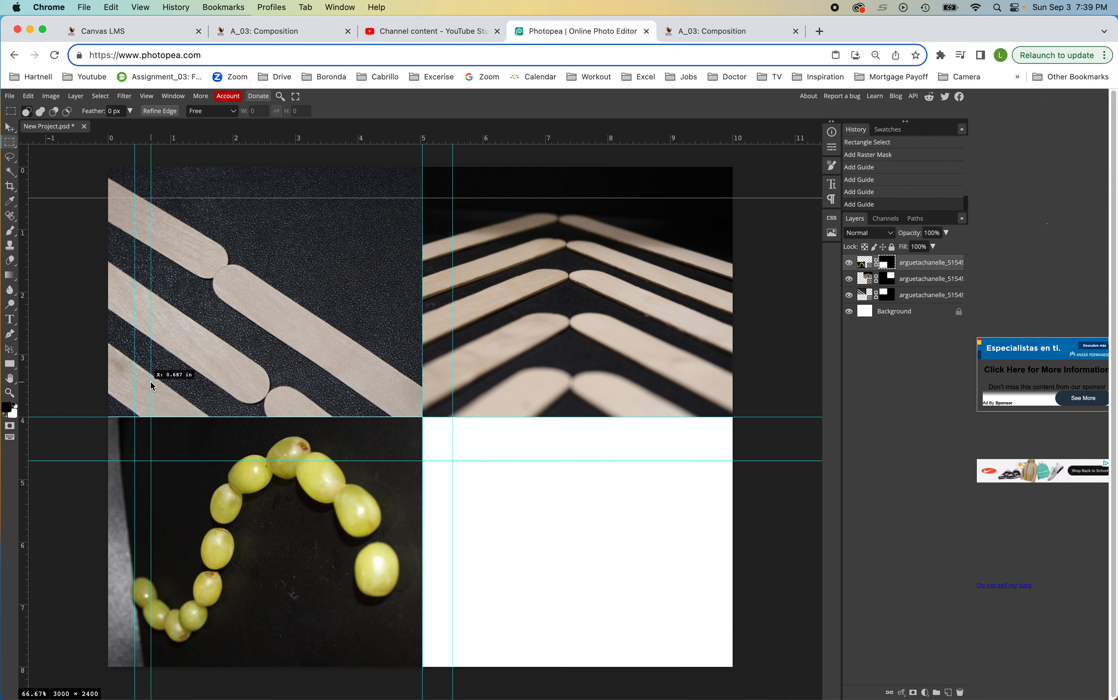
left_click_drag(151, 387, 146, 386)
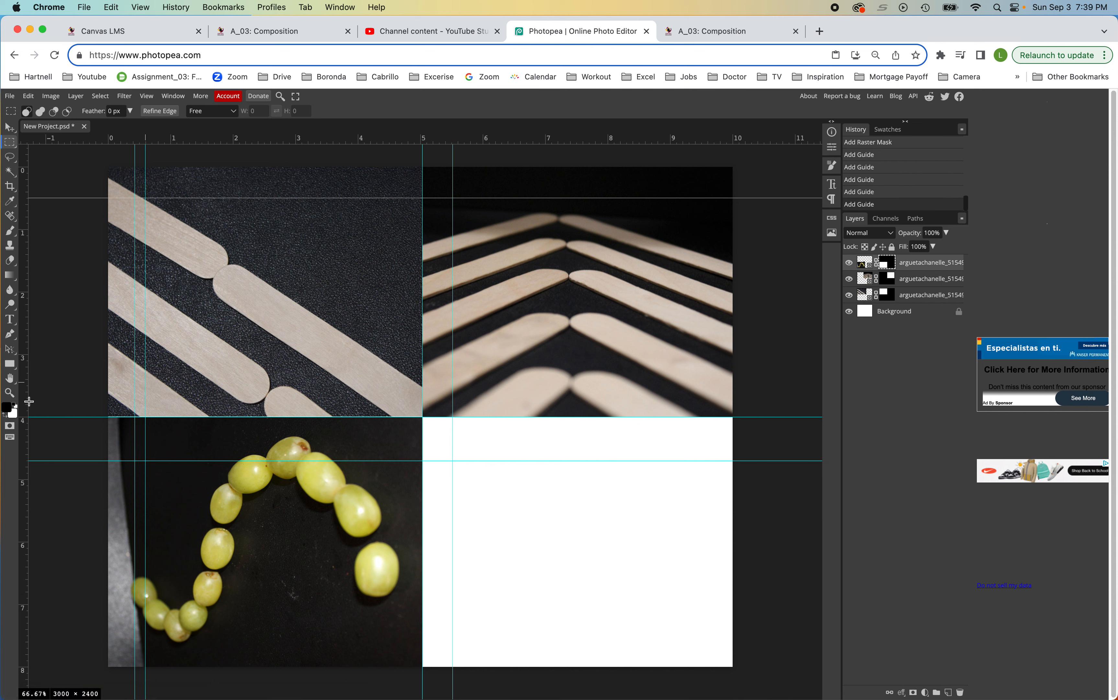
left_click_drag(35, 402, 466, 394)
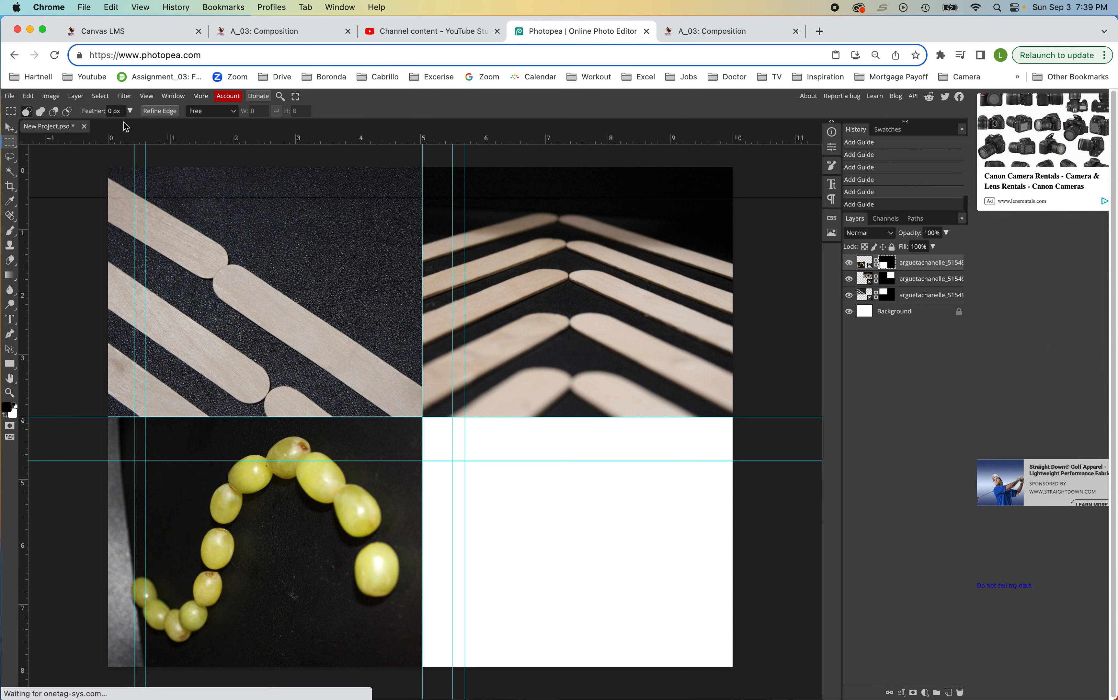
- Browse the fonts for the Type tool and choose Arimo
left_click(12, 322)
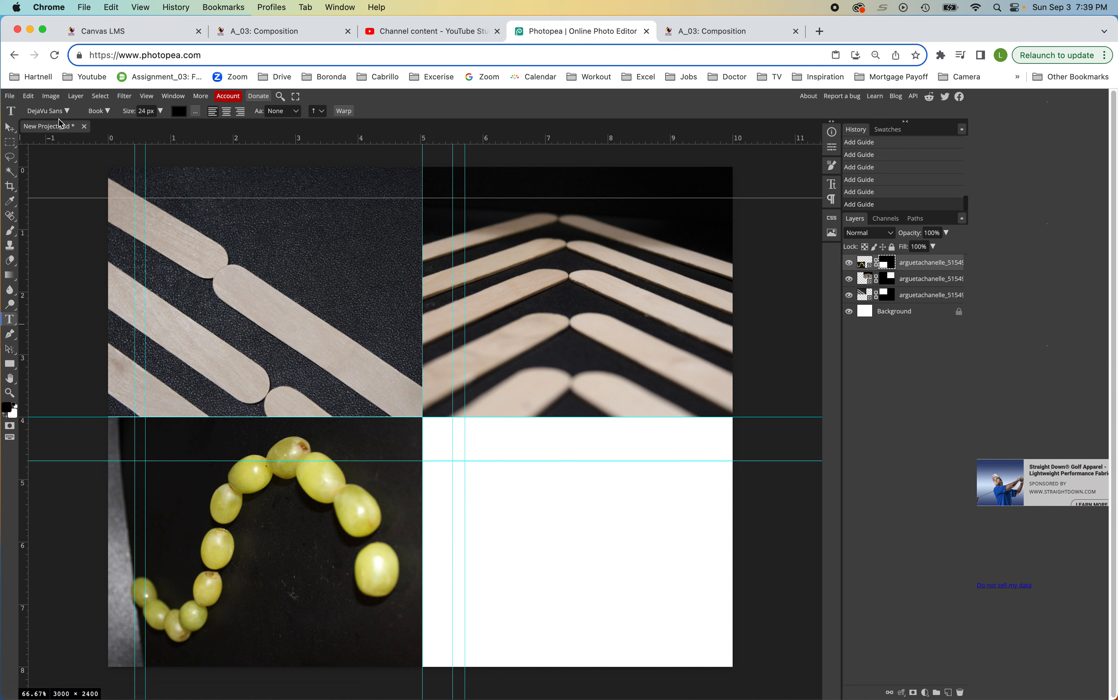
left_click(69, 111)
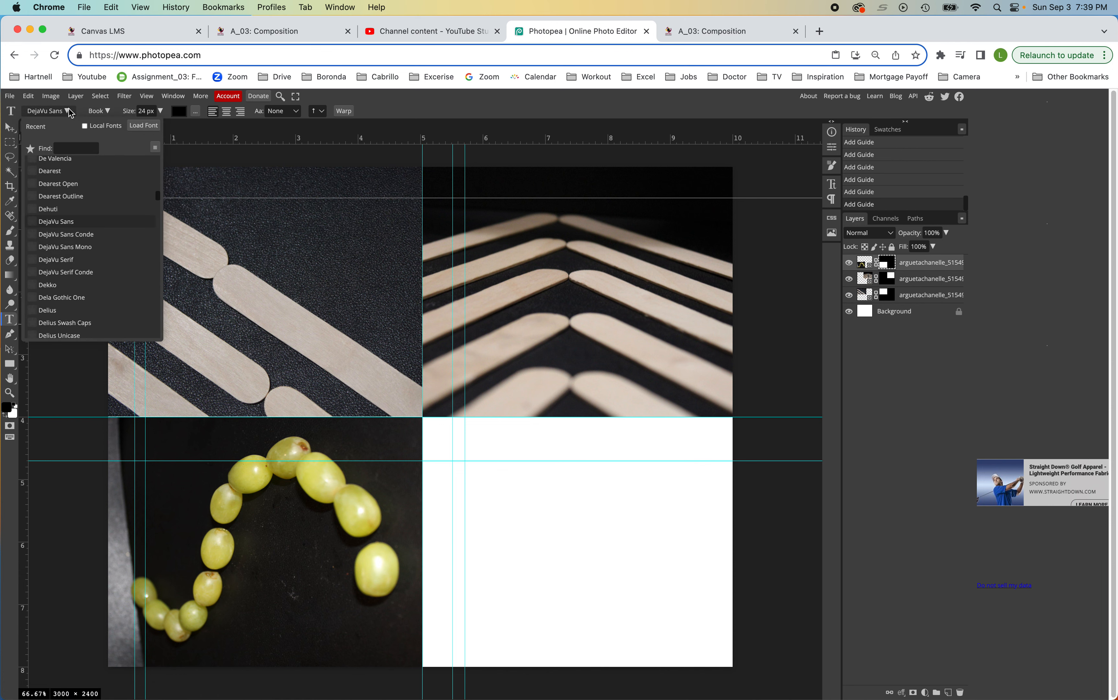
scroll(69, 243, "up", 10)
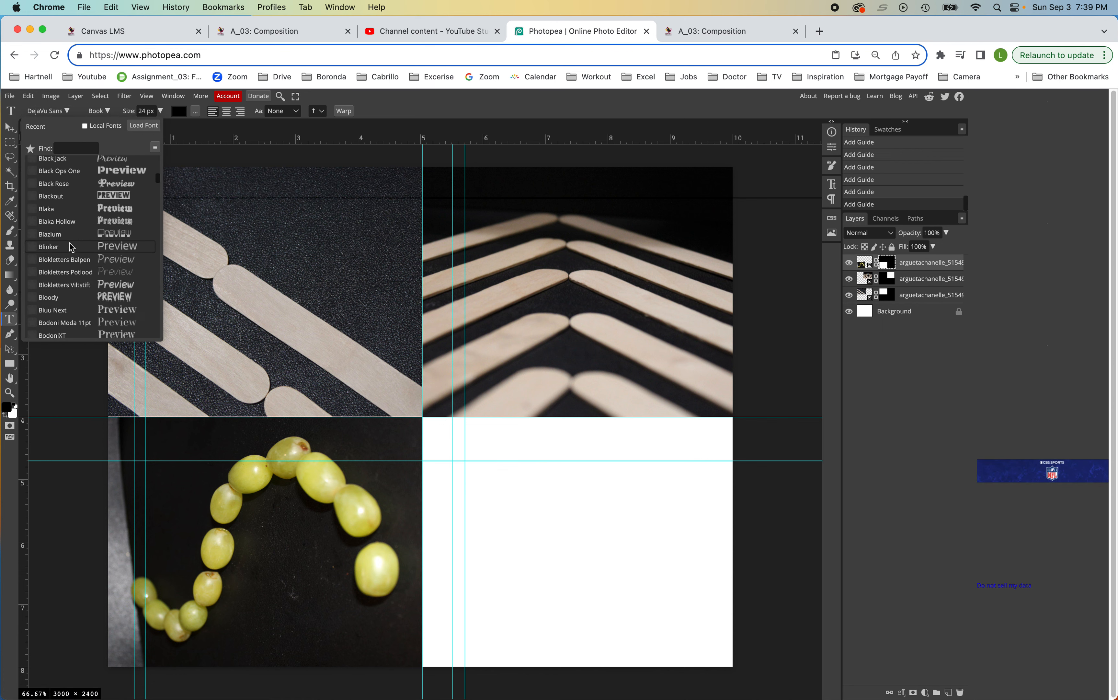
scroll(69, 244, "up", 15)
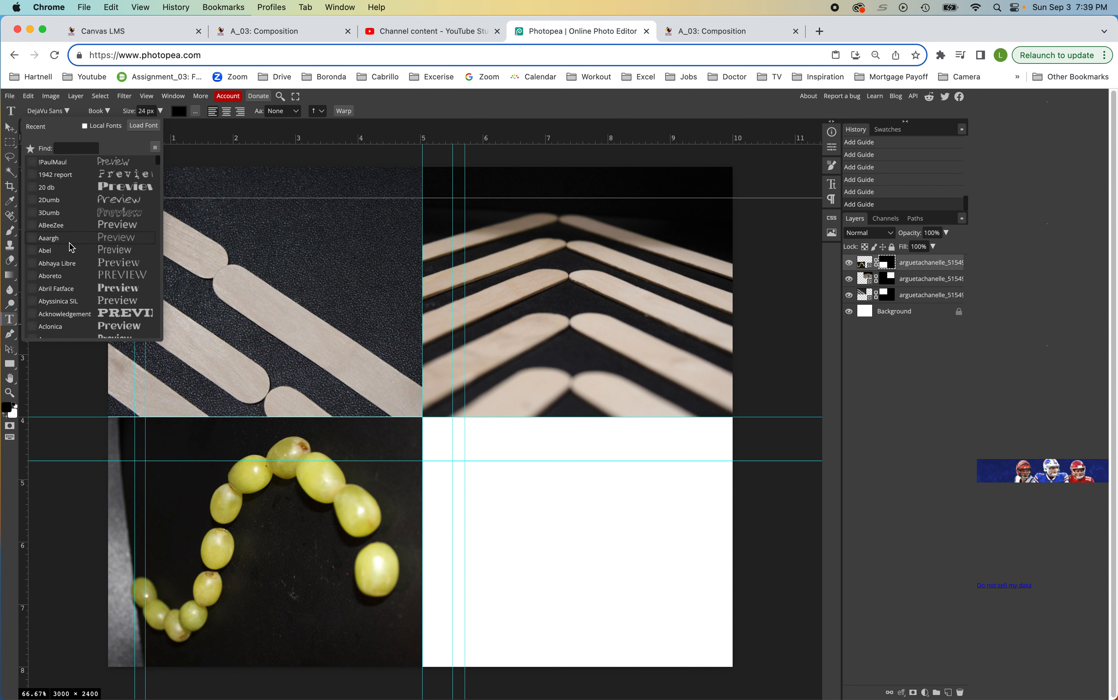
scroll(69, 243, "down", 3)
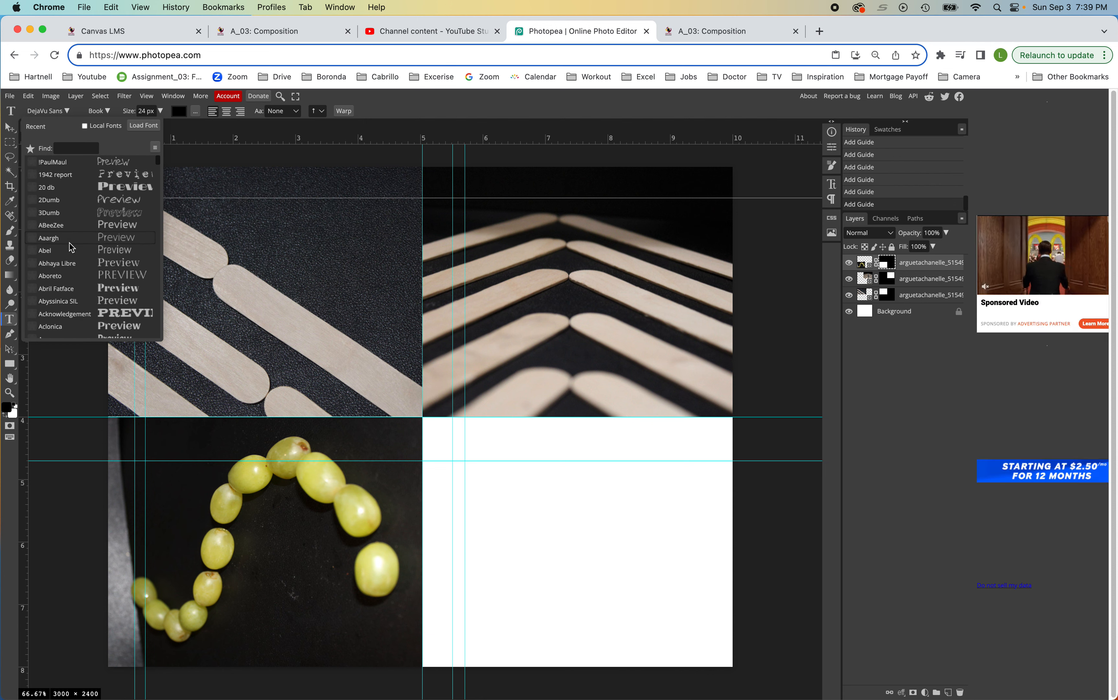
scroll(69, 243, "down", 1)
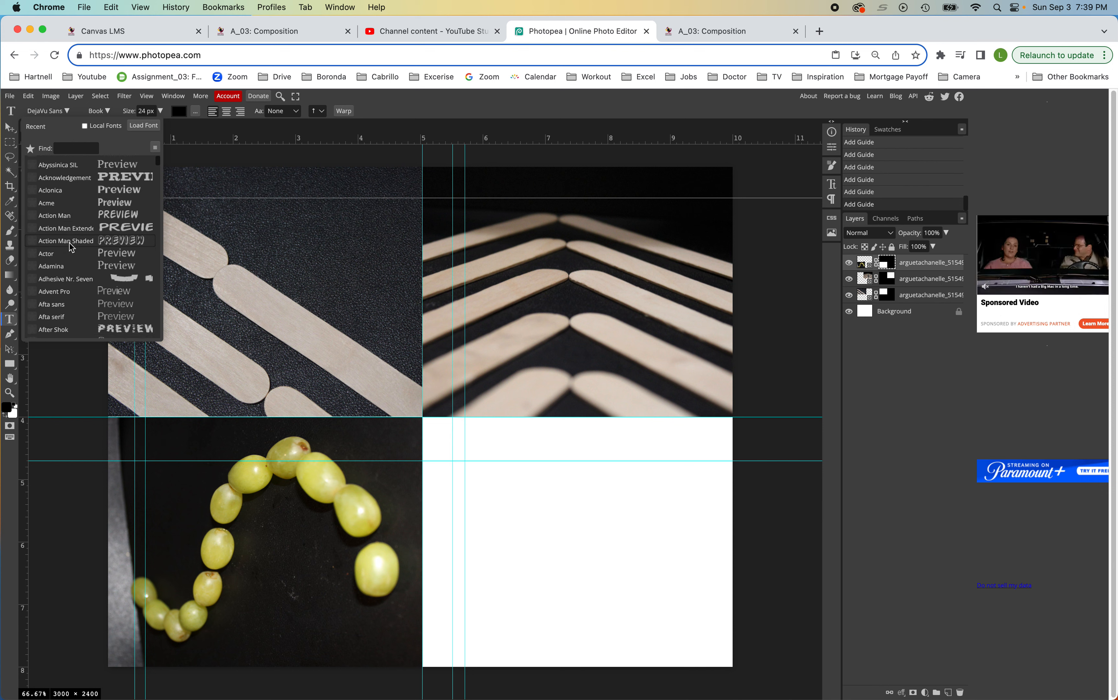
scroll(69, 243, "down", 1)
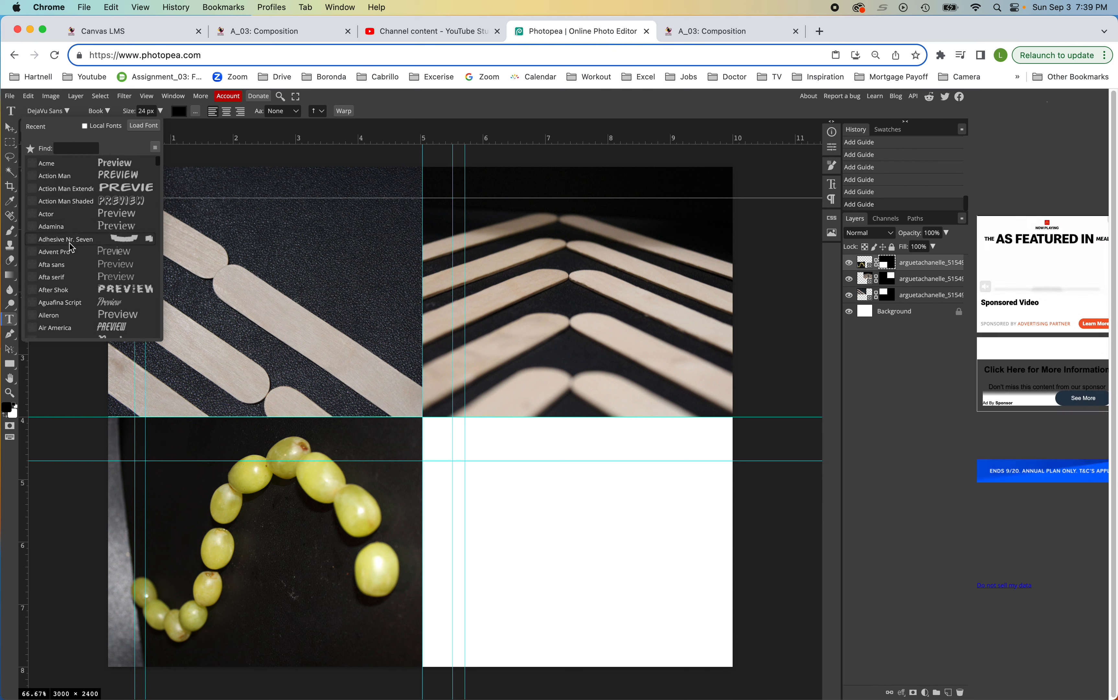
scroll(69, 242, "down", 1)
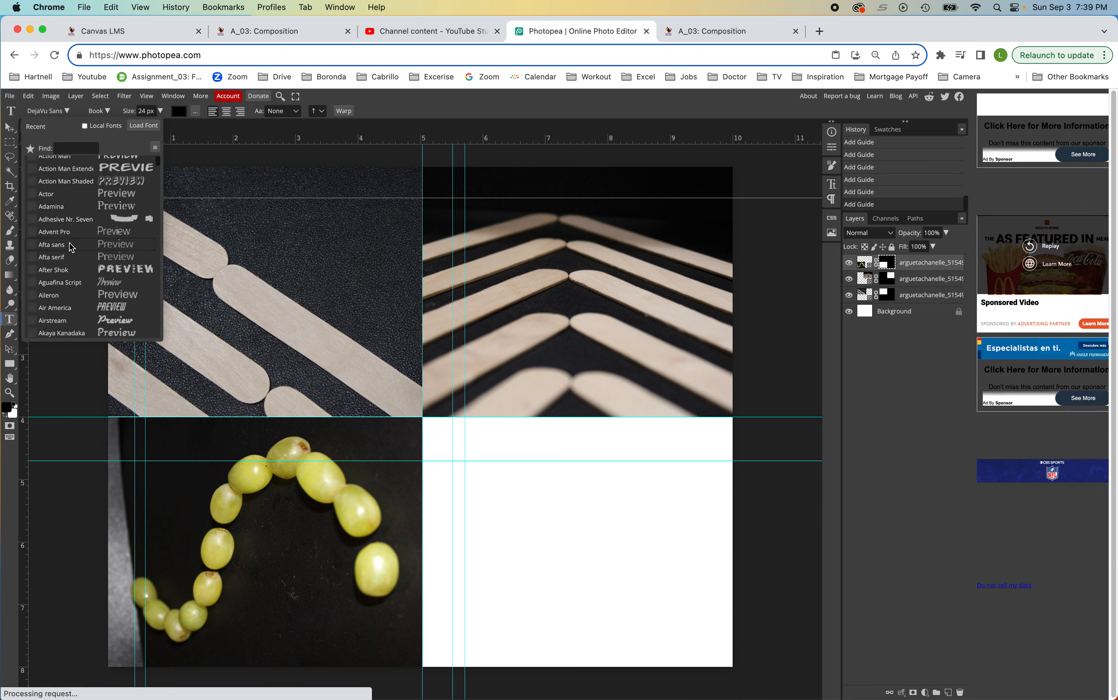
scroll(69, 243, "up", 8)
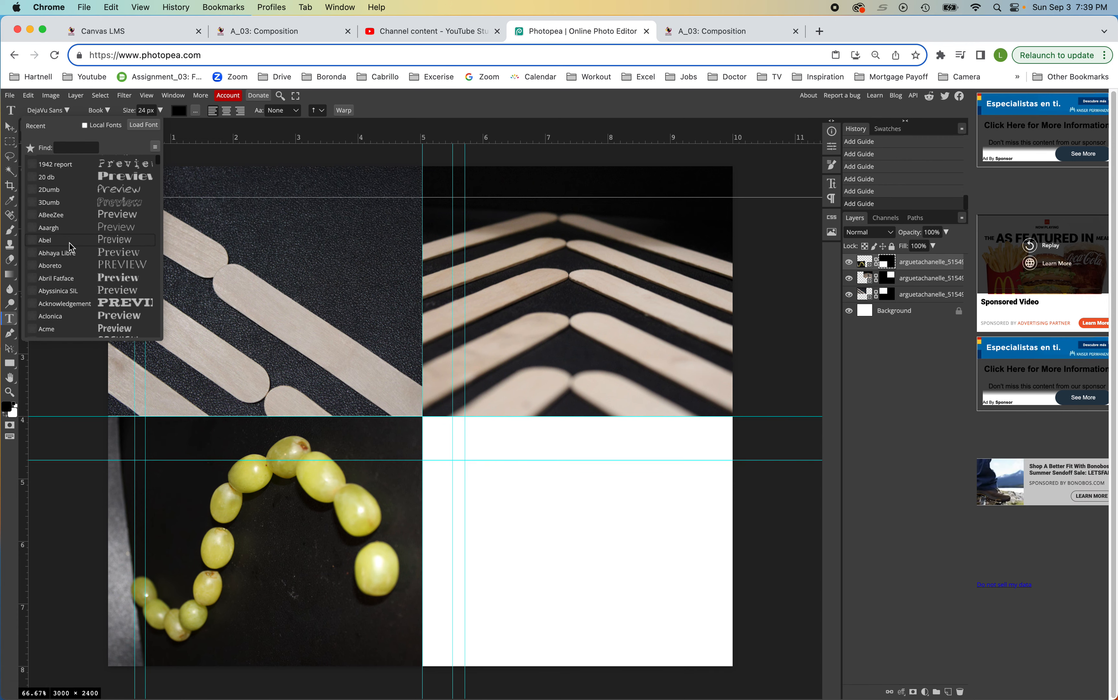
scroll(88, 262, "down", 10)
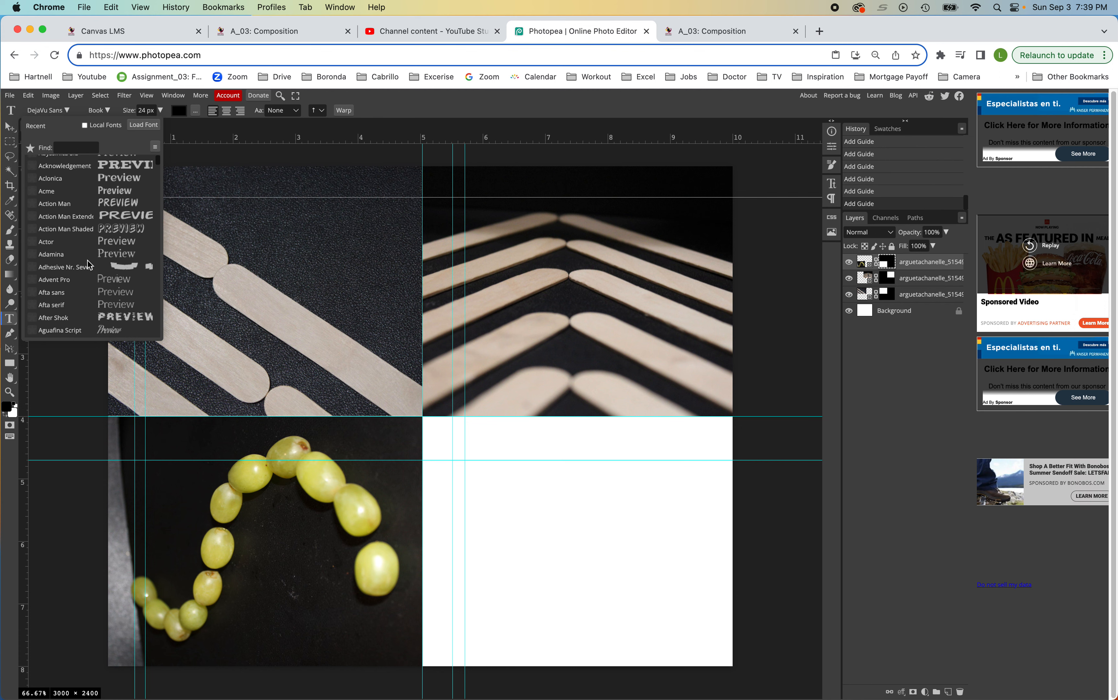
scroll(88, 263, "down", 7)
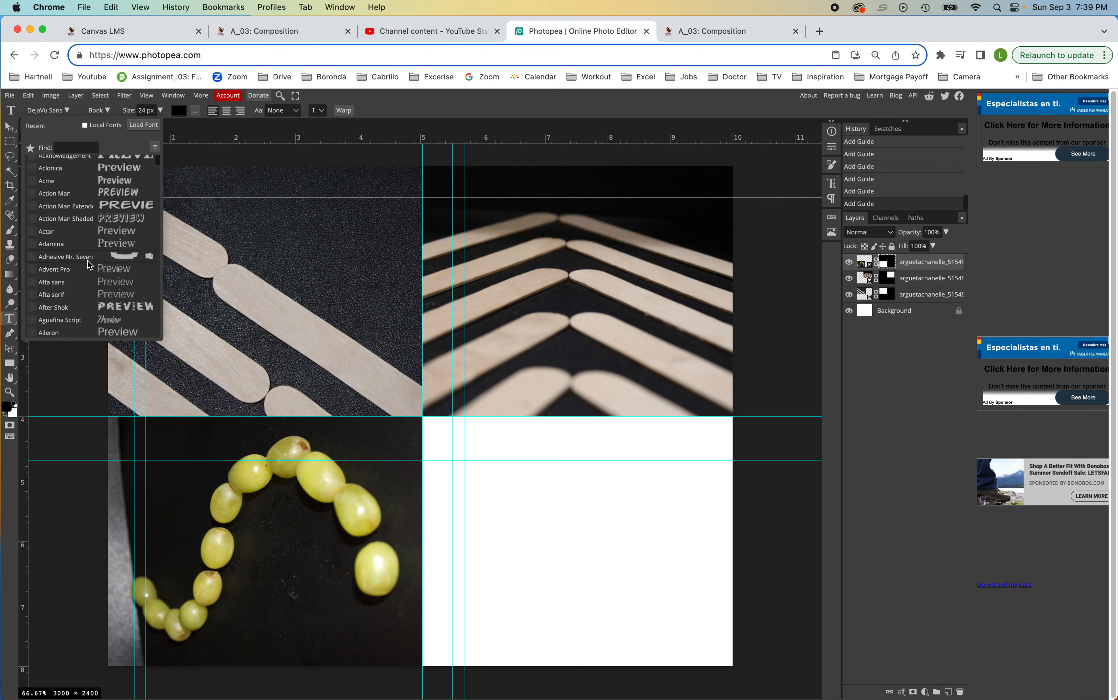
scroll(88, 264, "down", 9)
scroll(89, 263, "down", 13)
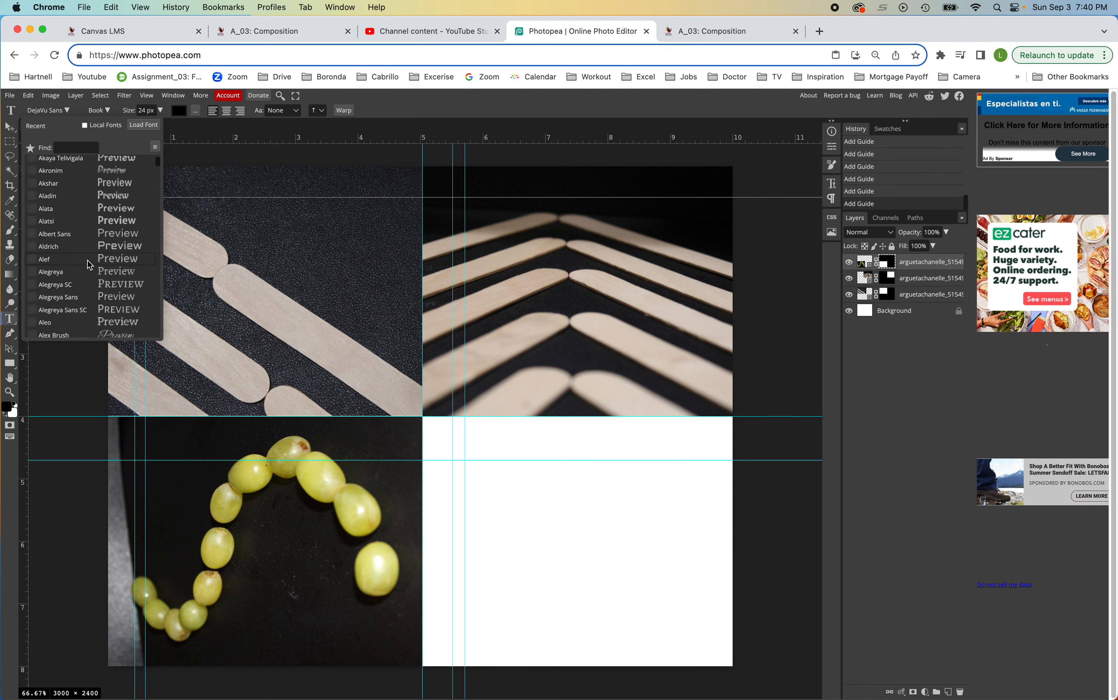
scroll(90, 264, "down", 10)
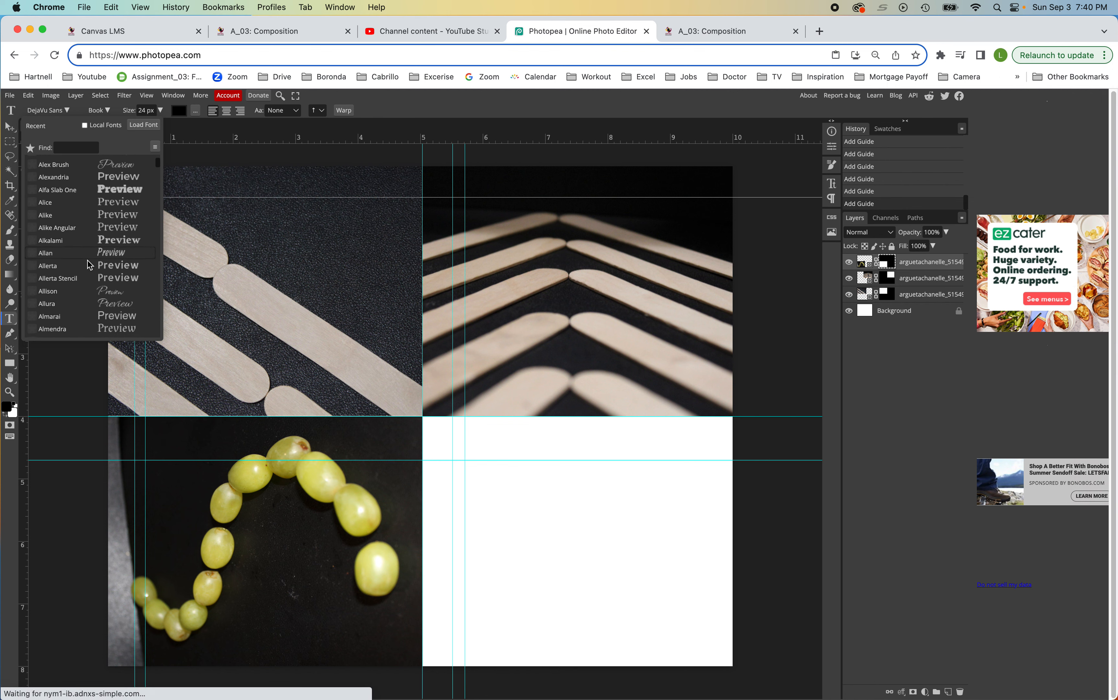
scroll(89, 264, "down", 20)
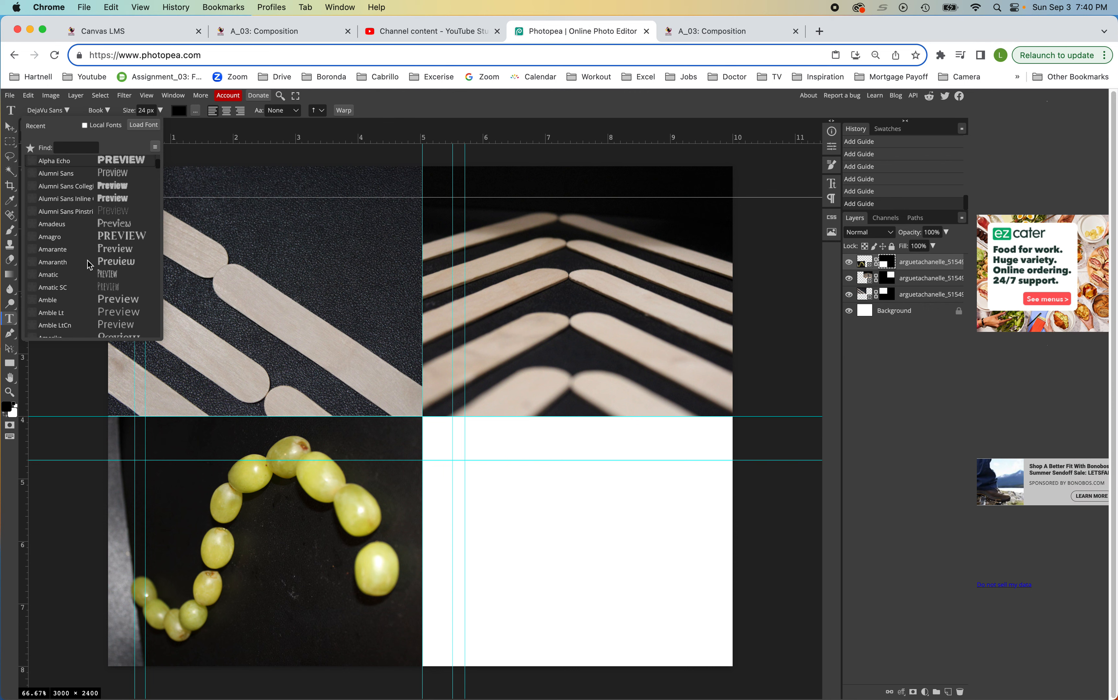
scroll(90, 263, "down", 18)
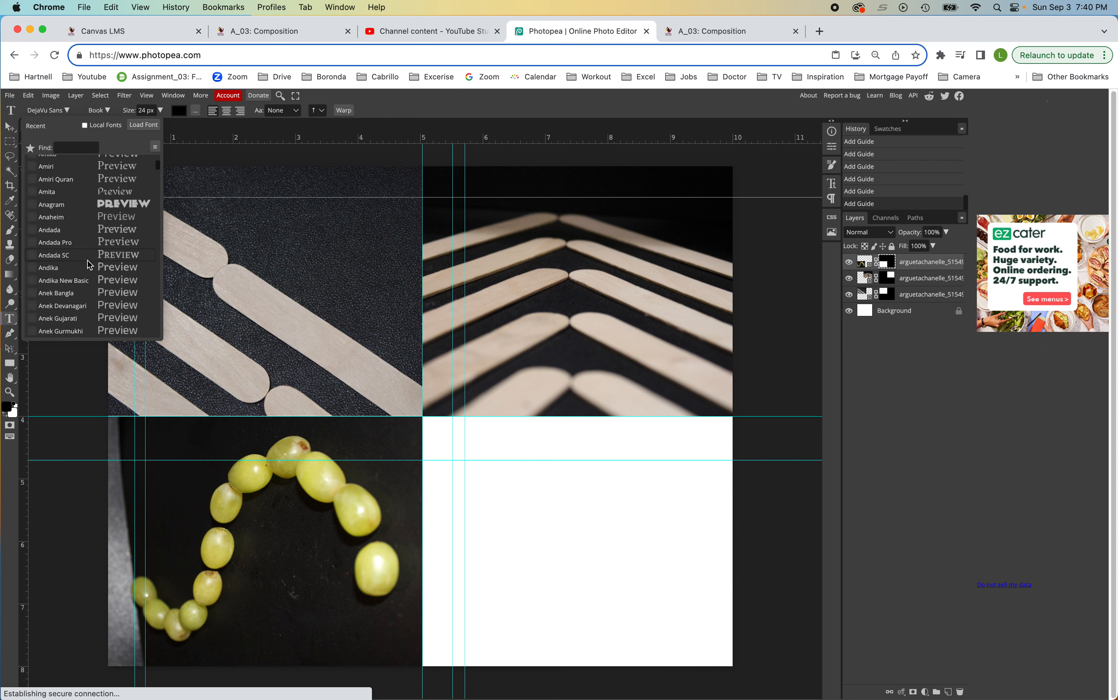
scroll(90, 263, "down", 8)
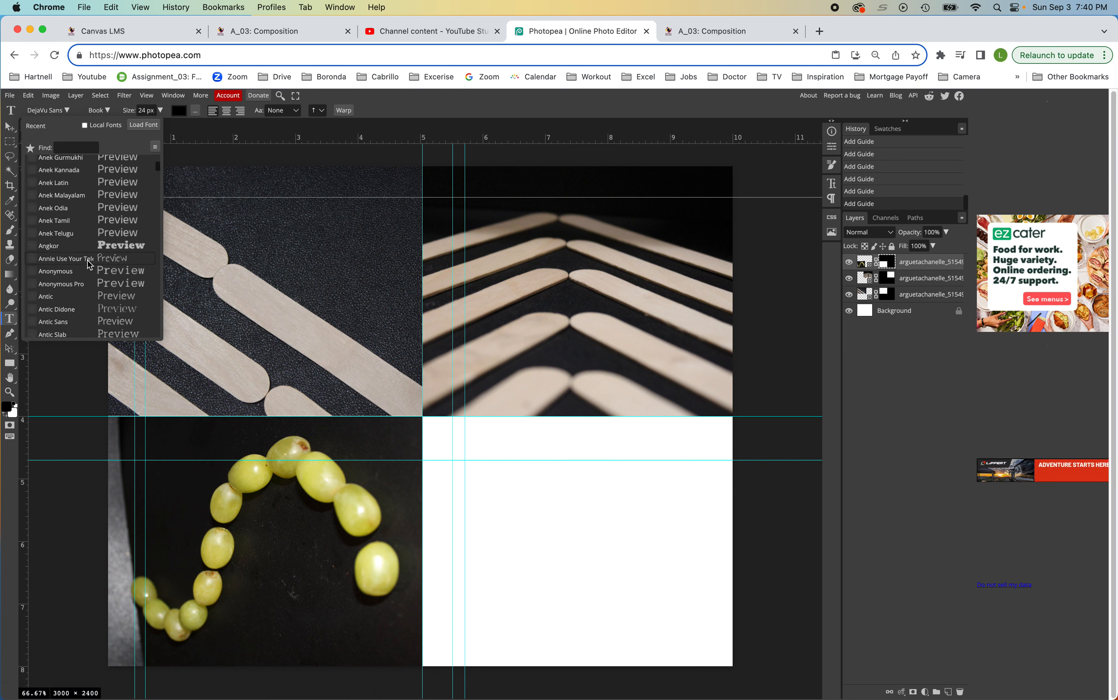
scroll(89, 264, "down", 20)
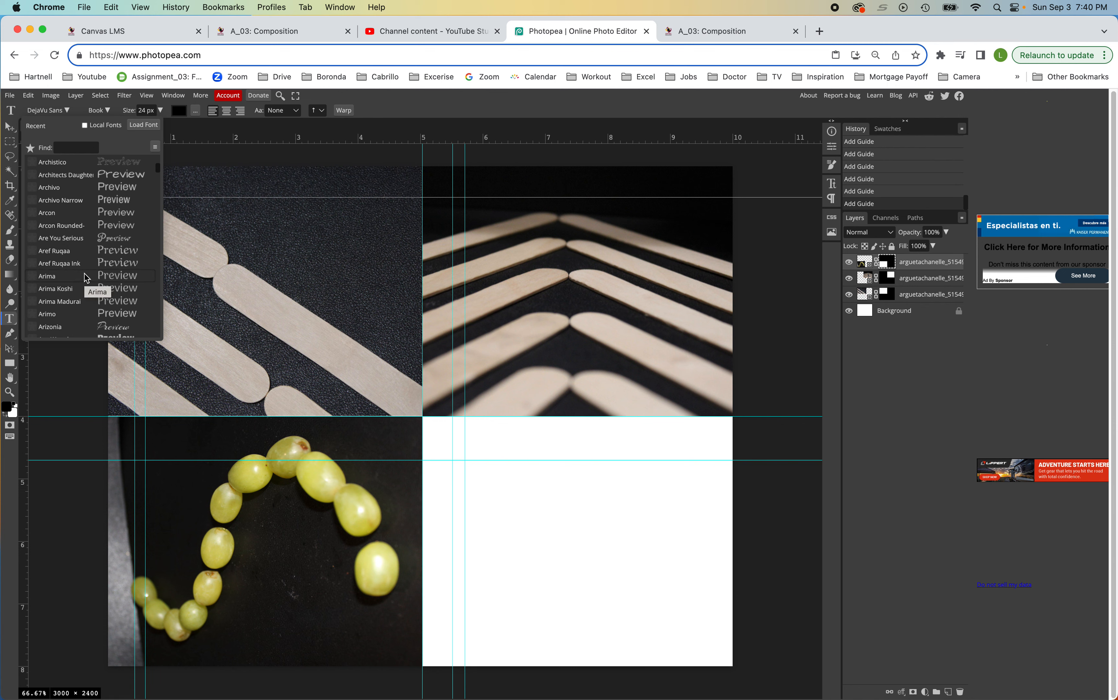
left_click(51, 314)
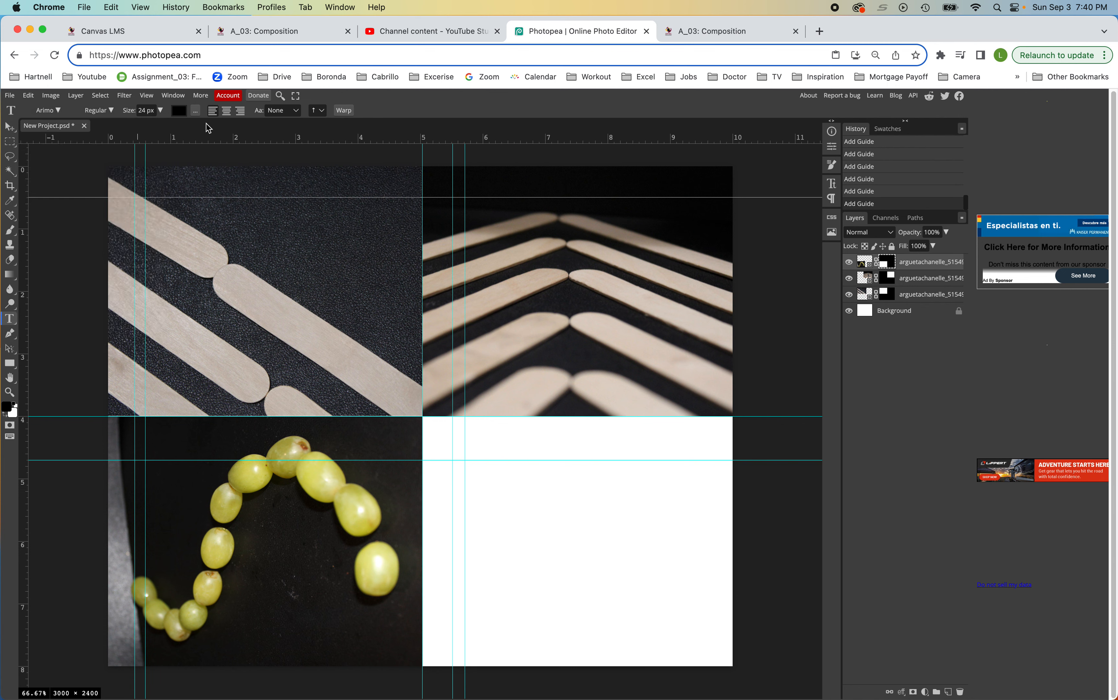
- Set the text size to 30 px and the text color to red, f20c0c
left_click(160, 111)
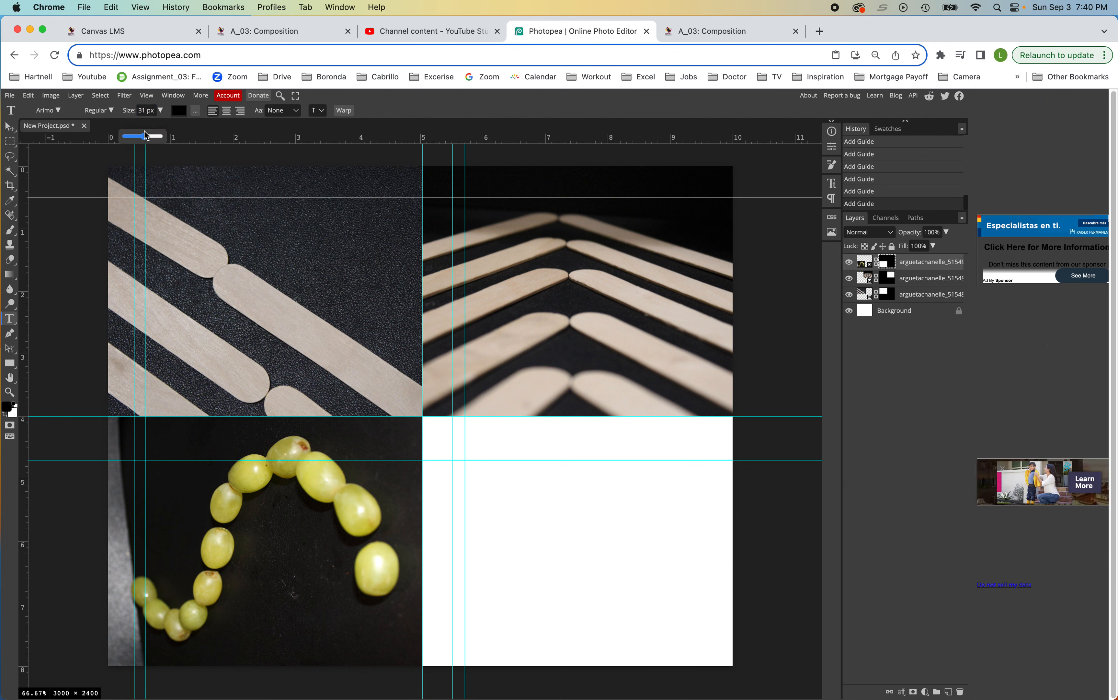
left_click_drag(145, 135, 145, 136)
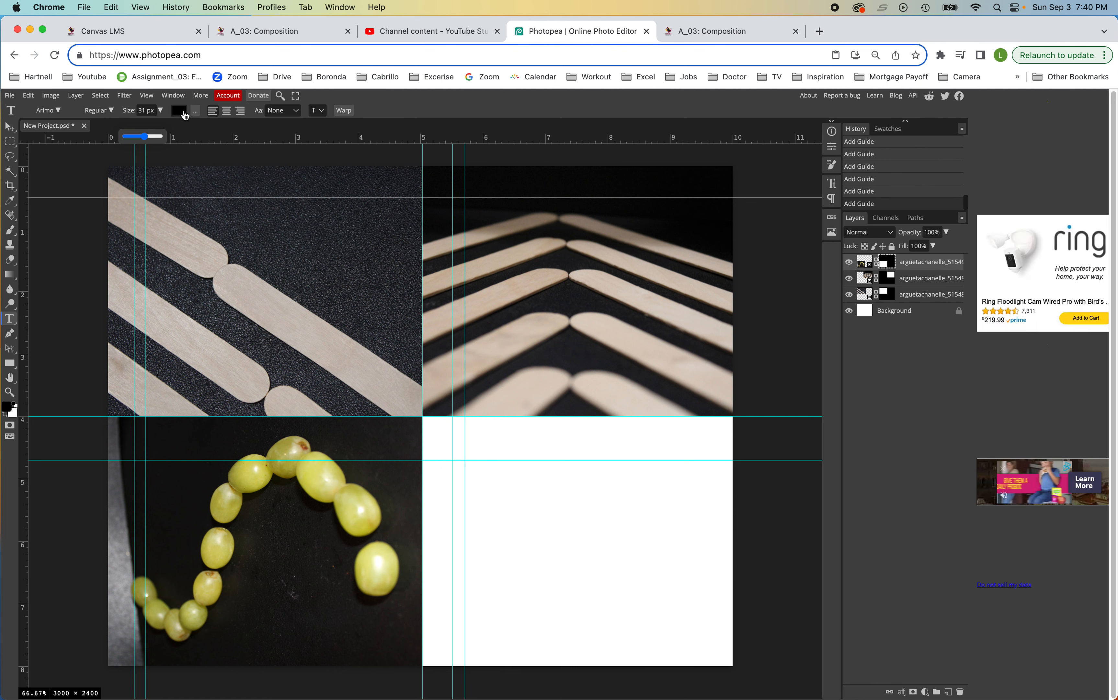
double_click(140, 111)
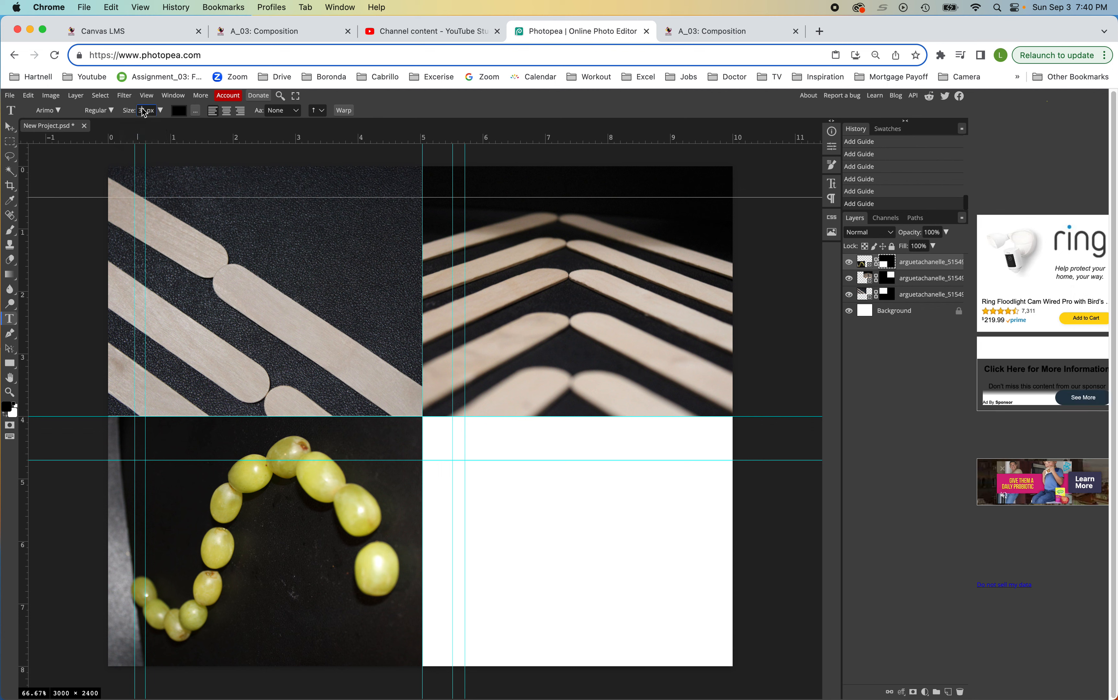
type("30")
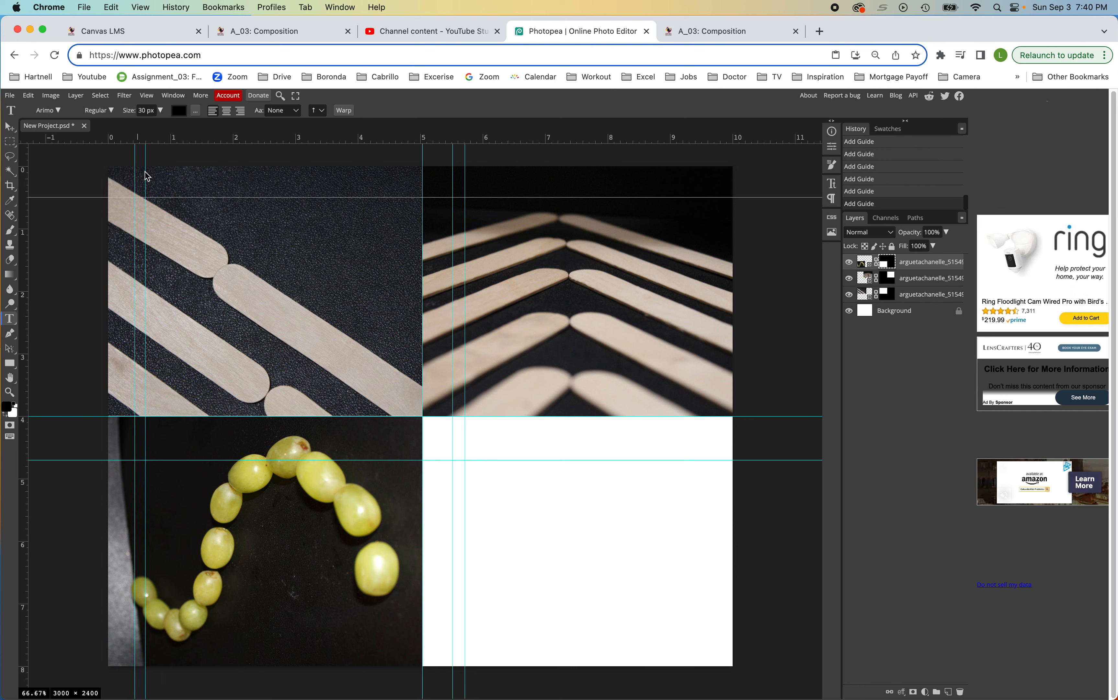
left_click(179, 110)
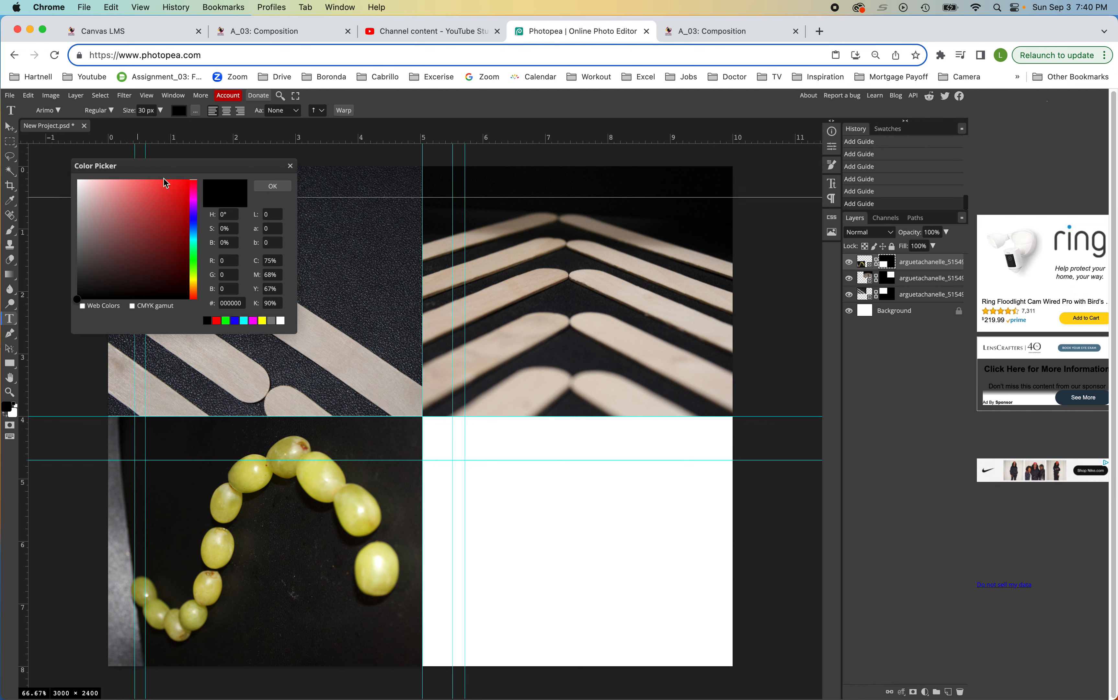
left_click(184, 186)
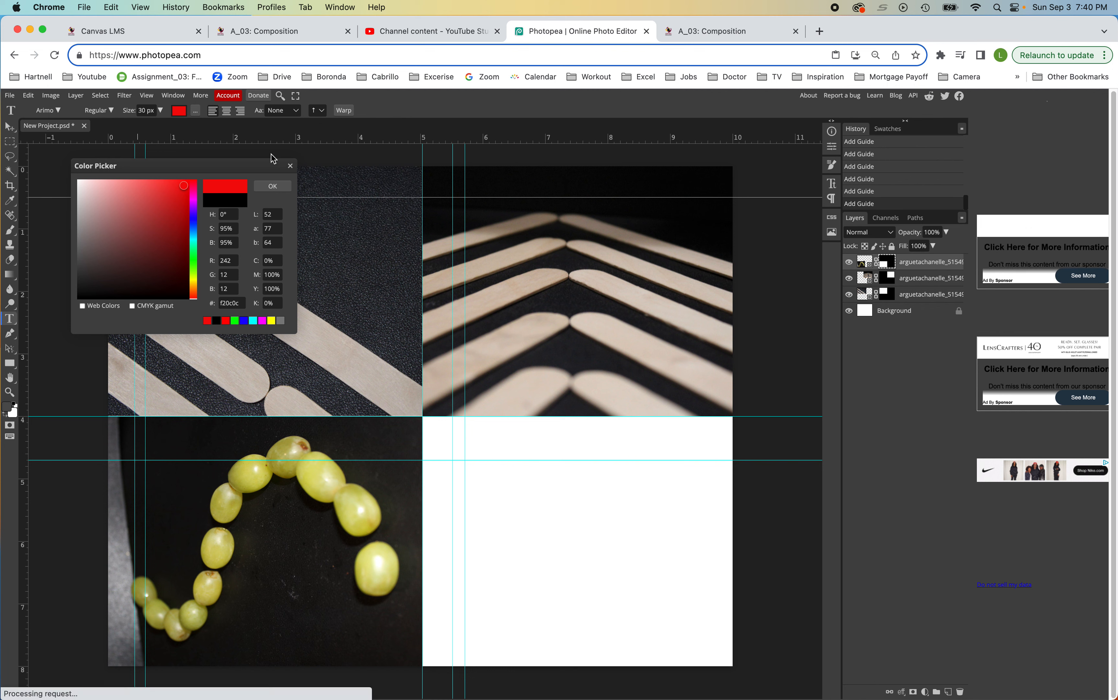
left_click(272, 190)
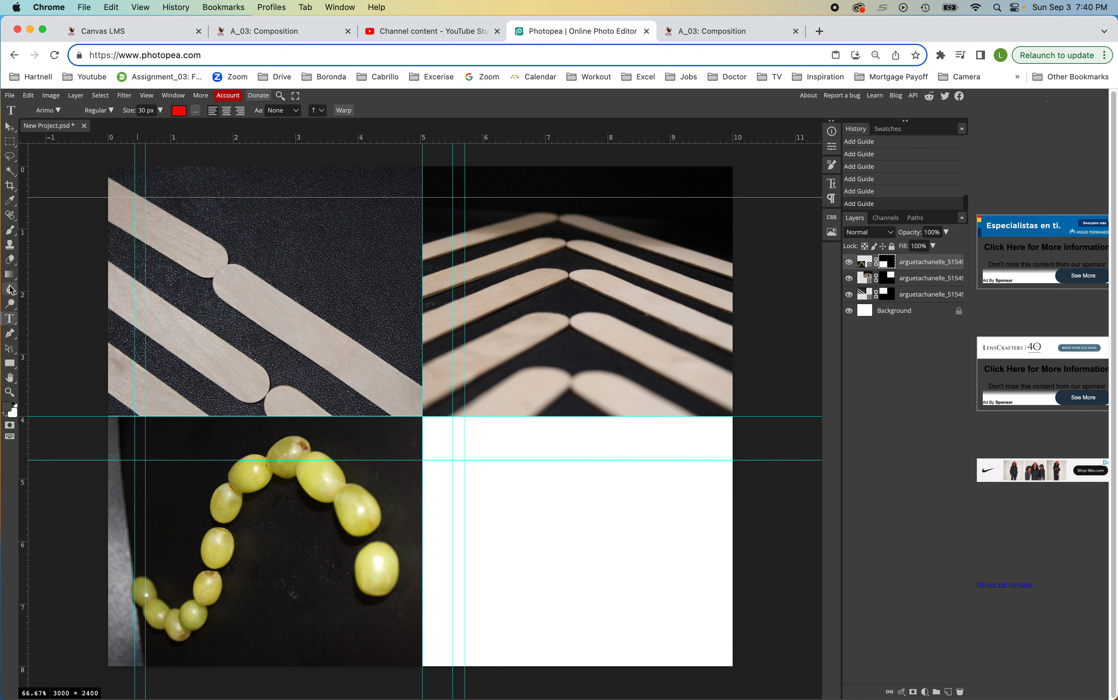
- Add the text 08 near the upper-left photo's outer corner and enlarge it to 134 px
left_click(116, 189)
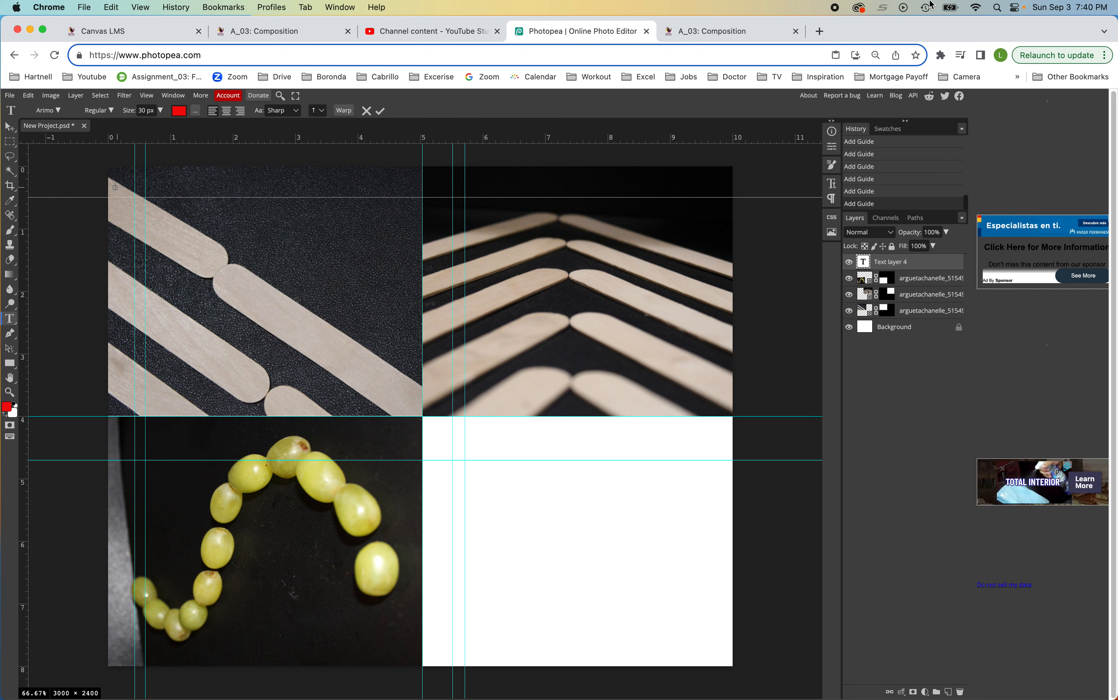
type("08")
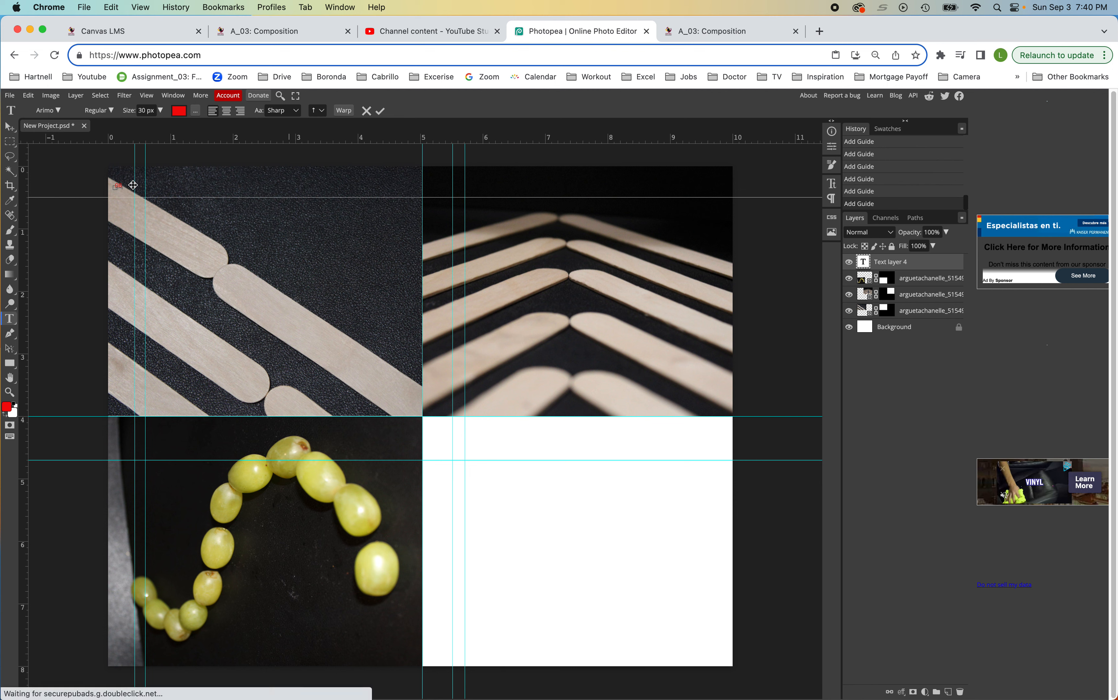
left_click_drag(127, 190, 109, 180)
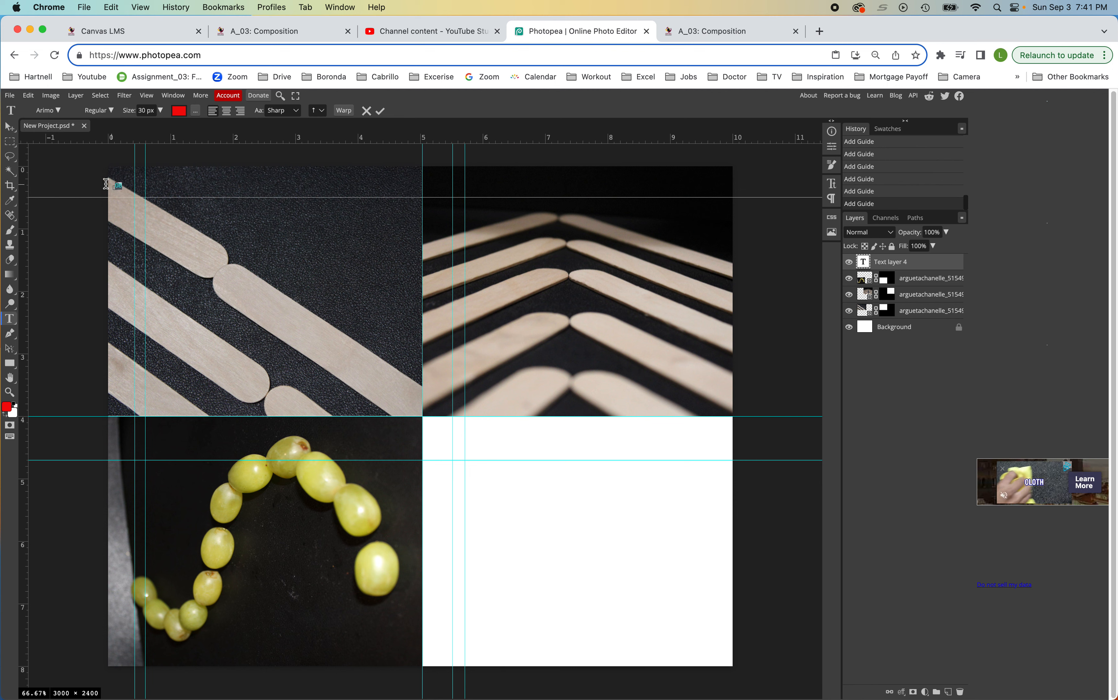
left_click(160, 110)
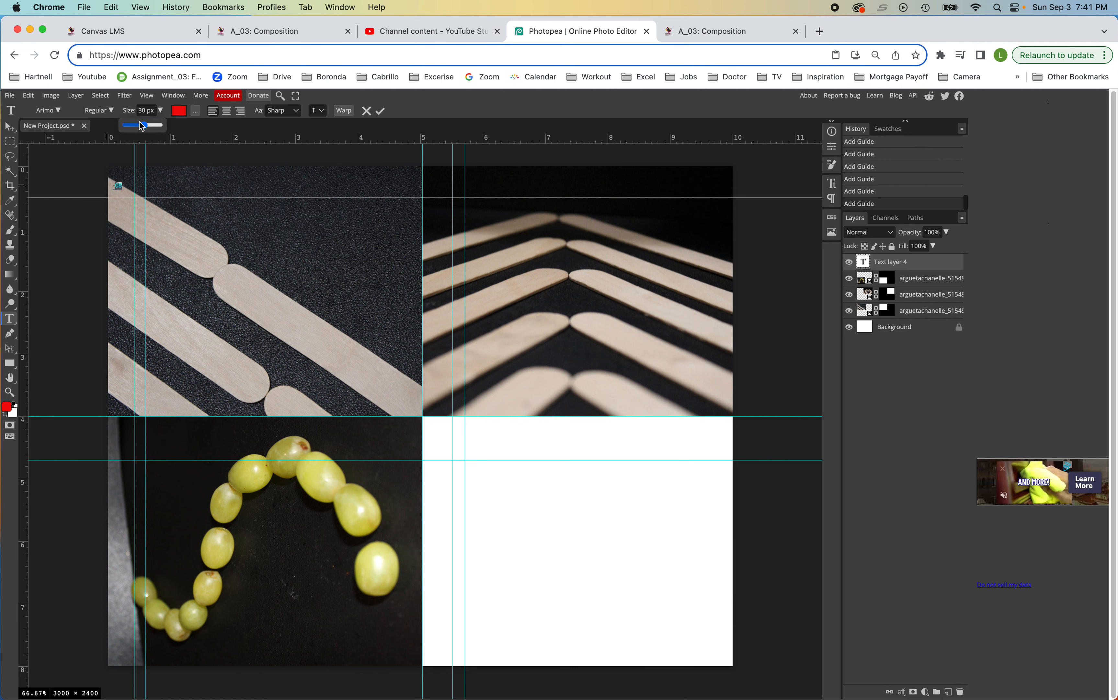
left_click_drag(142, 126, 164, 126)
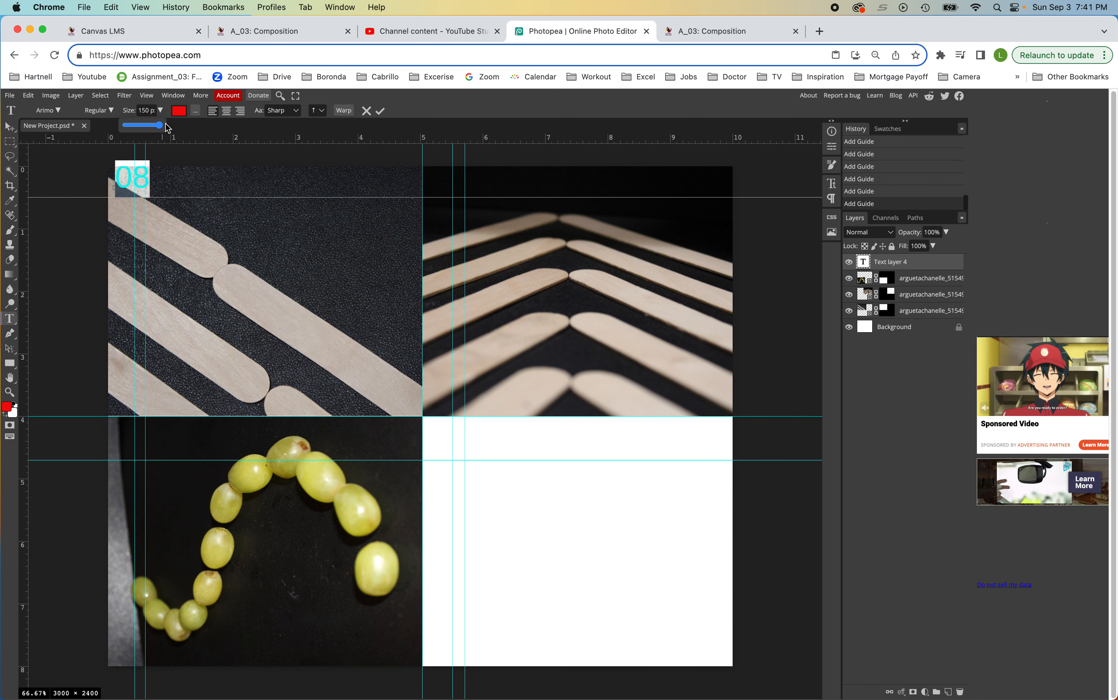
left_click_drag(160, 127, 159, 127)
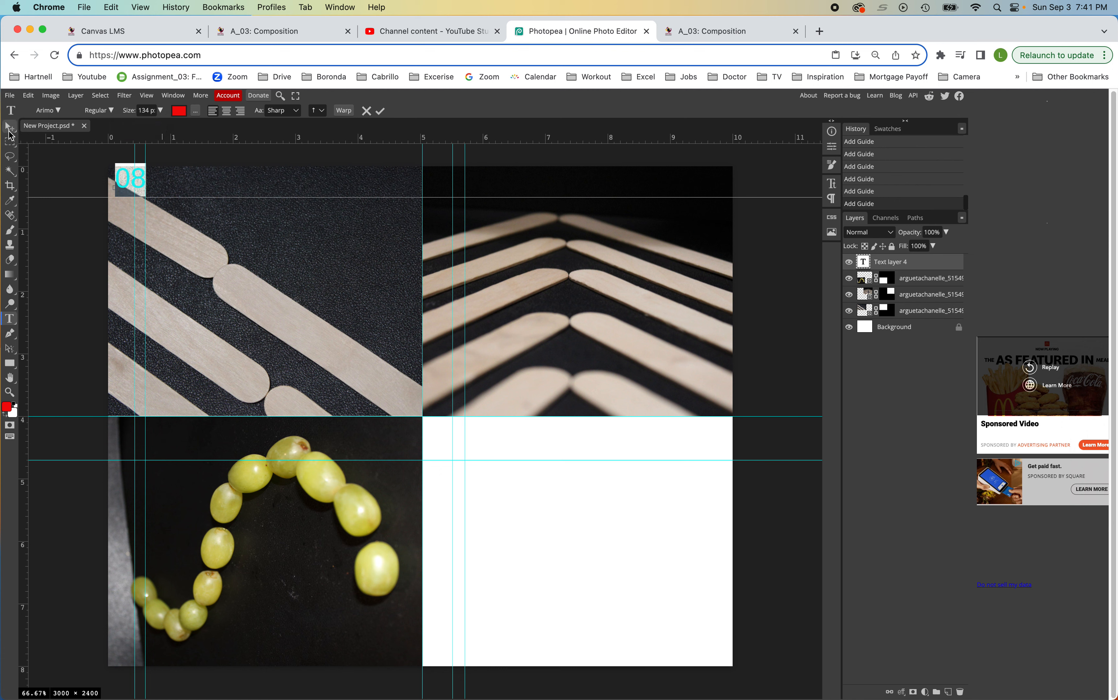
- Move the 08 text down and slightly left so it rests on the upper horizontal guide
left_click(10, 127)
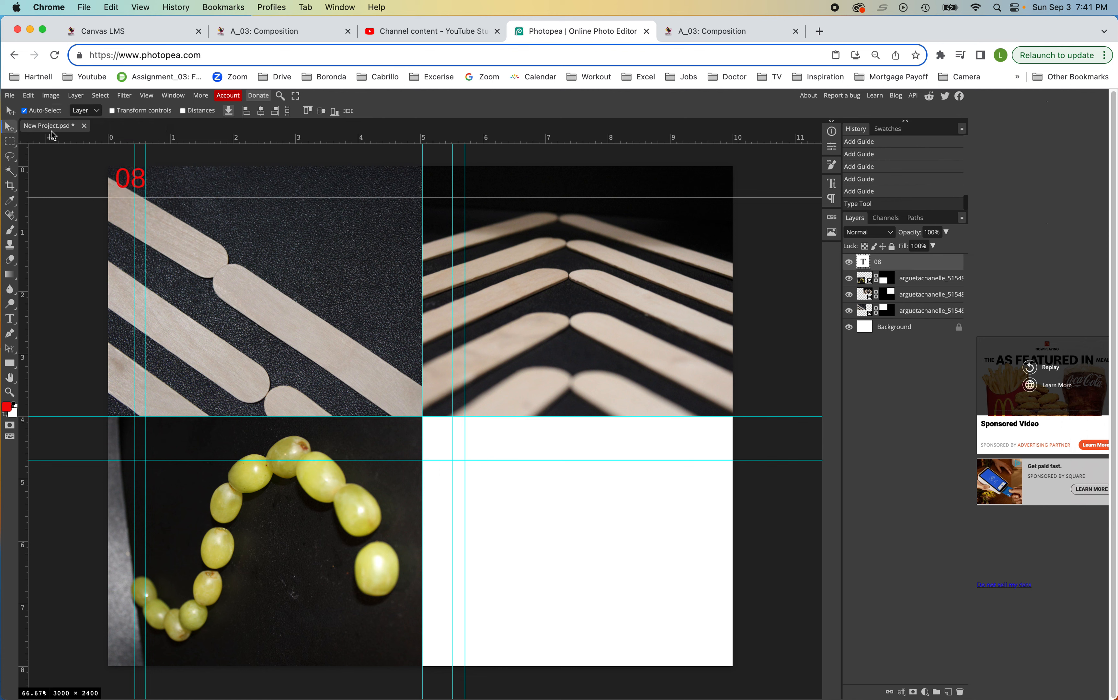
left_click_drag(131, 182, 122, 190)
left_click_drag(122, 190, 125, 186)
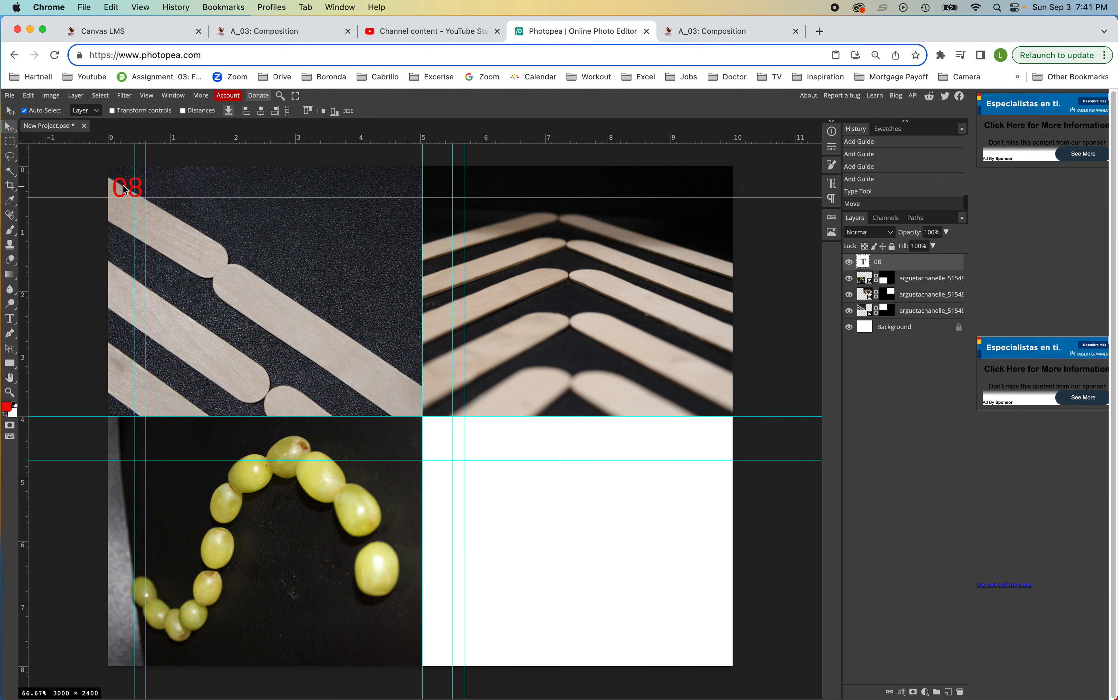
- Set the 08 text's size to 100 px and shift it down onto the upper horizontal guide
double_click(124, 184)
left_click(123, 184)
double_click(124, 187)
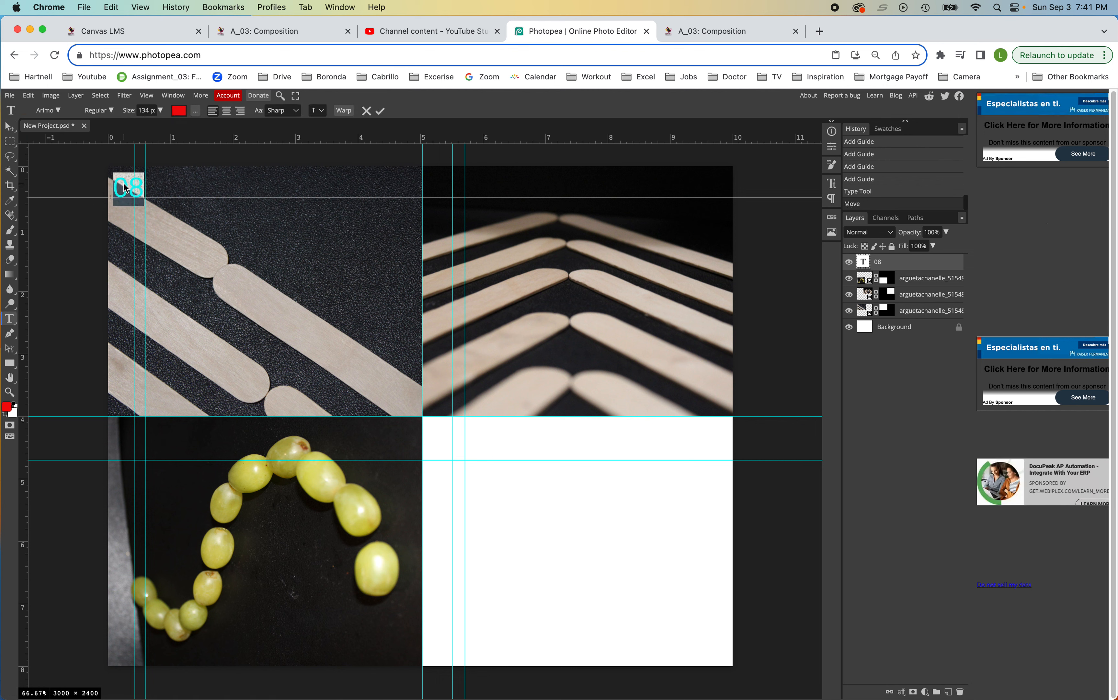
left_click(140, 112)
type("100")
key("Return")
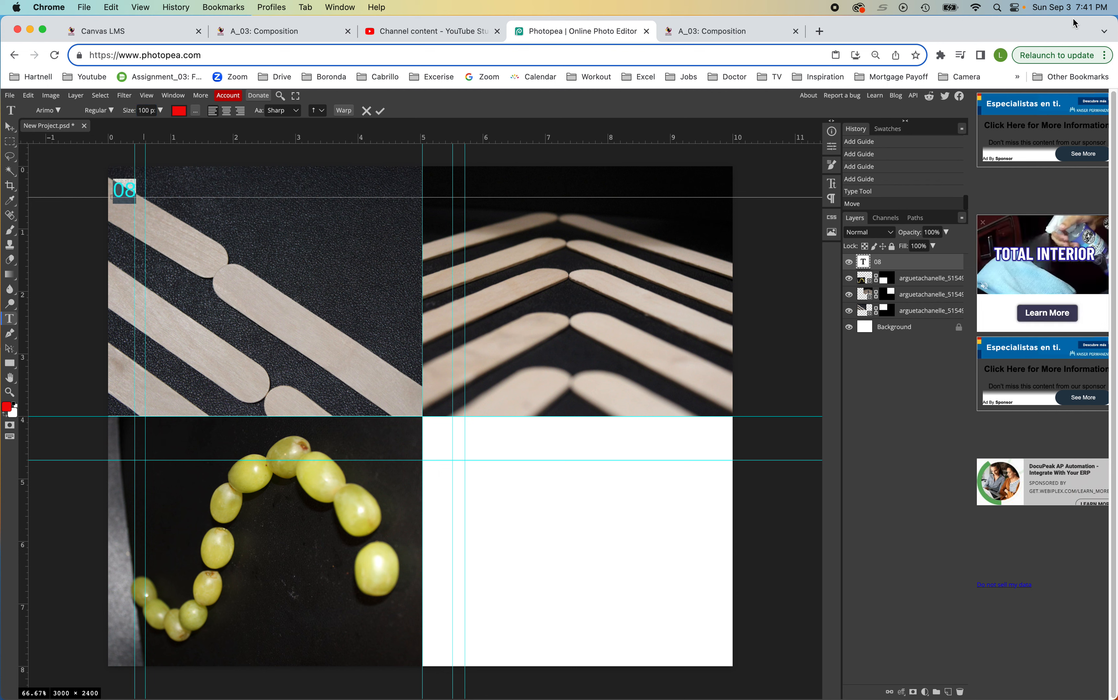
left_click(9, 126)
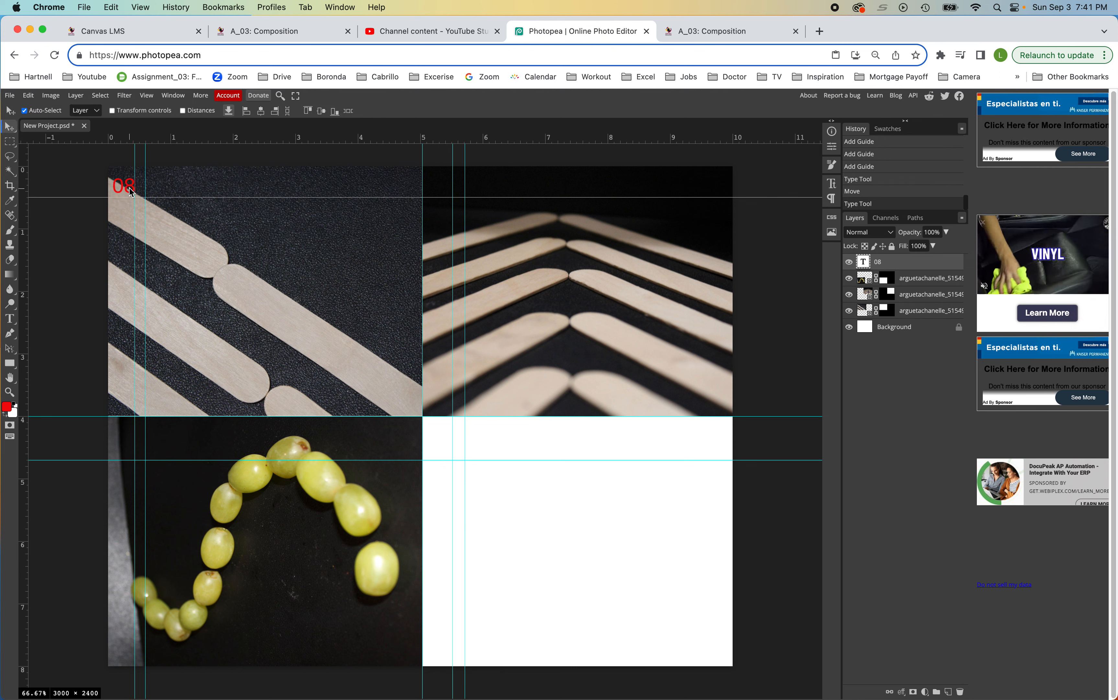
left_click_drag(132, 192, 131, 196)
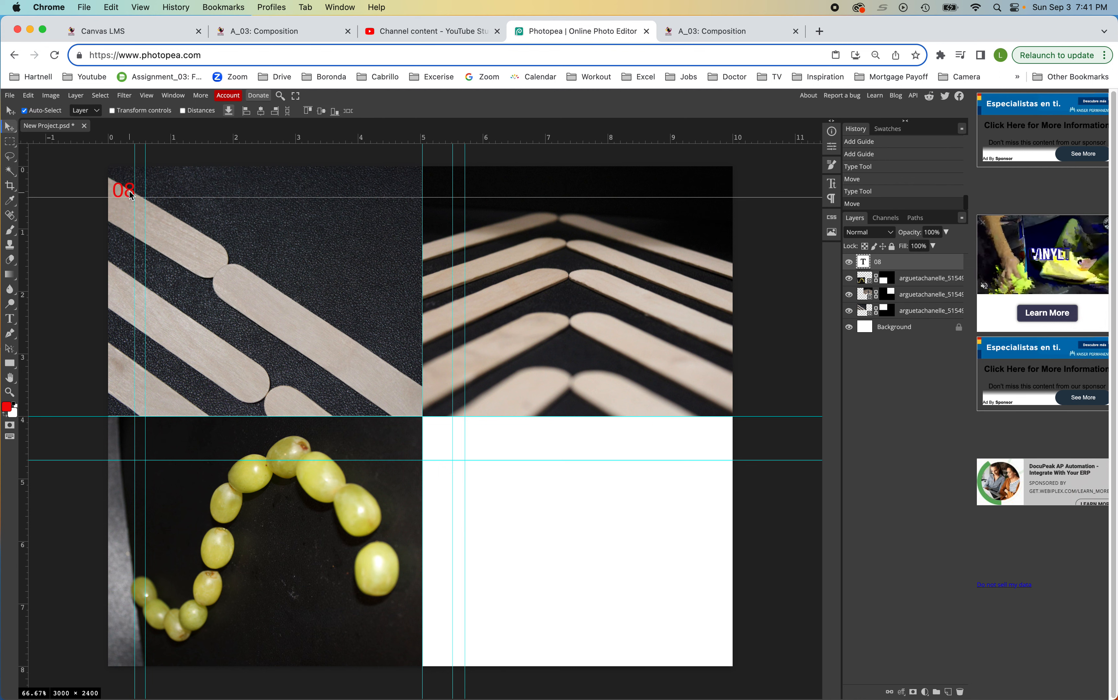
- Change the number text on the upper-left photo from 08 to 01
double_click(130, 191)
left_click(130, 191)
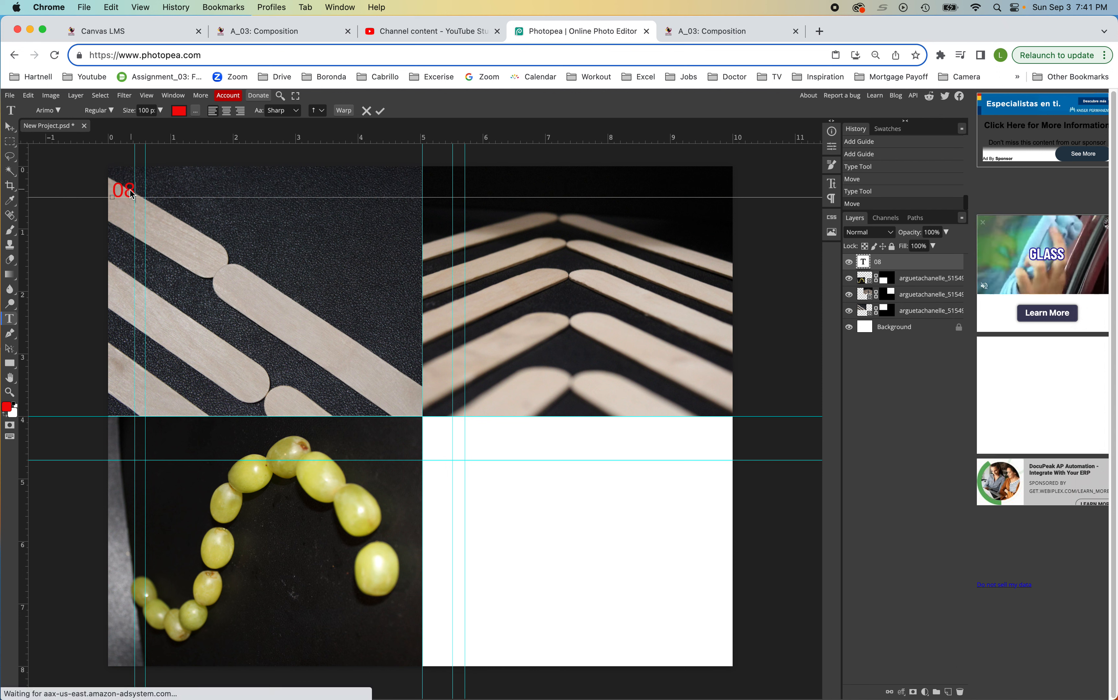
left_click(126, 188)
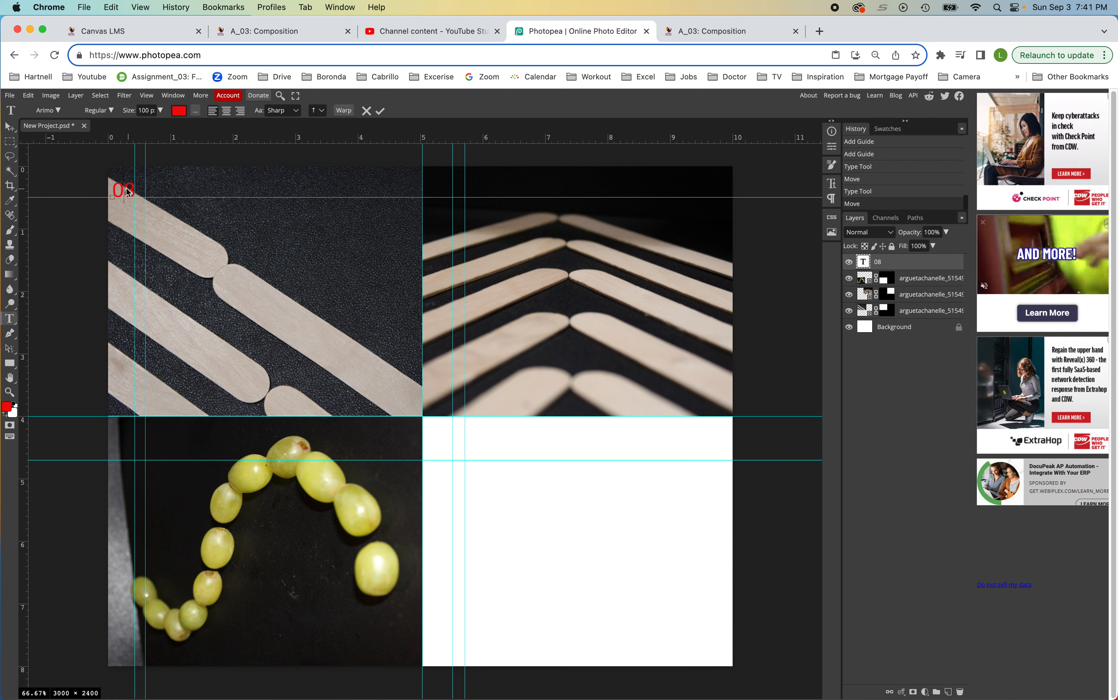
key("Delete")
type("1")
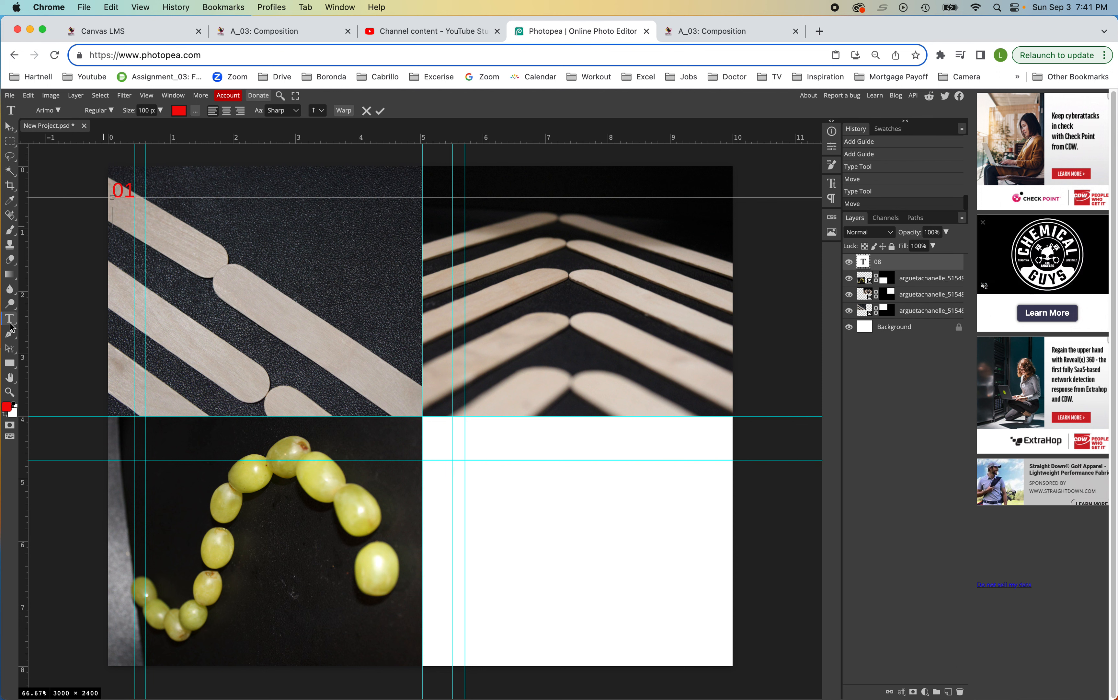
- Add the text Diagonals beside 01 and align it to the upper horizontal guide and the 0.6 inch vertical guide
left_click(148, 188)
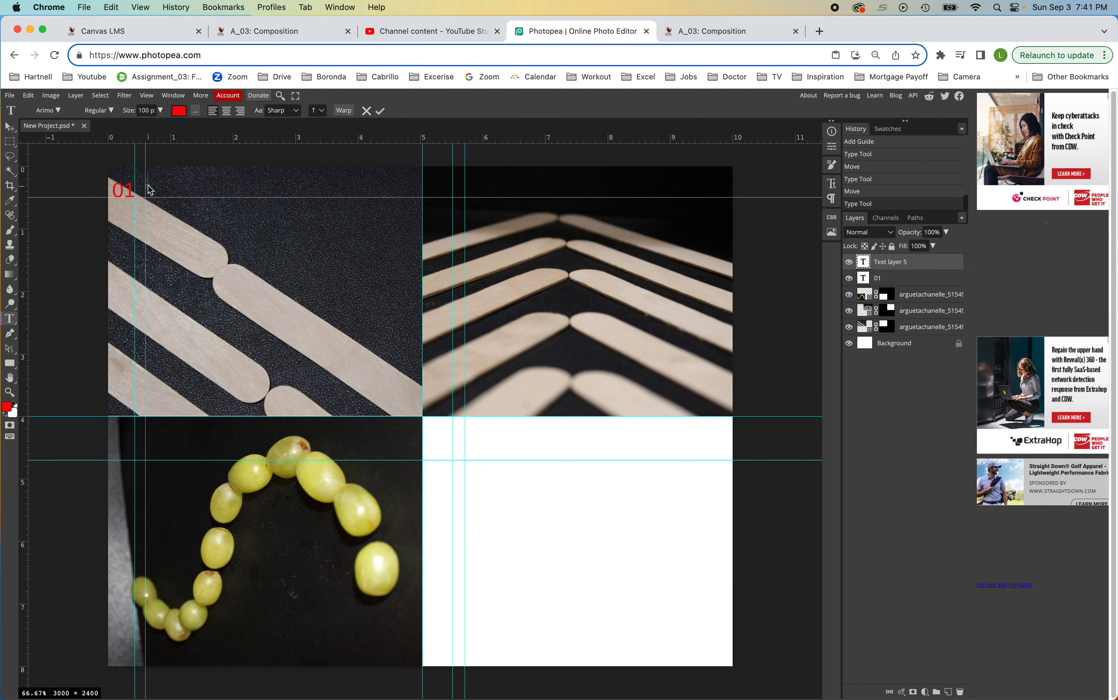
type("Diagona")
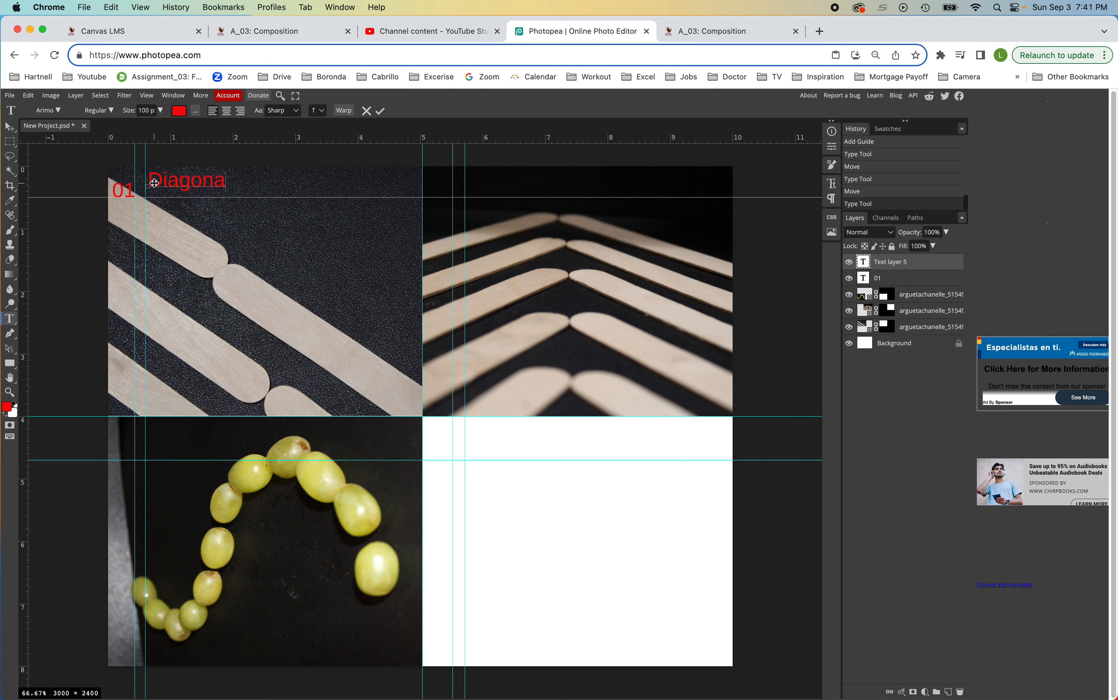
left_click_drag(725, 34, 725, 1)
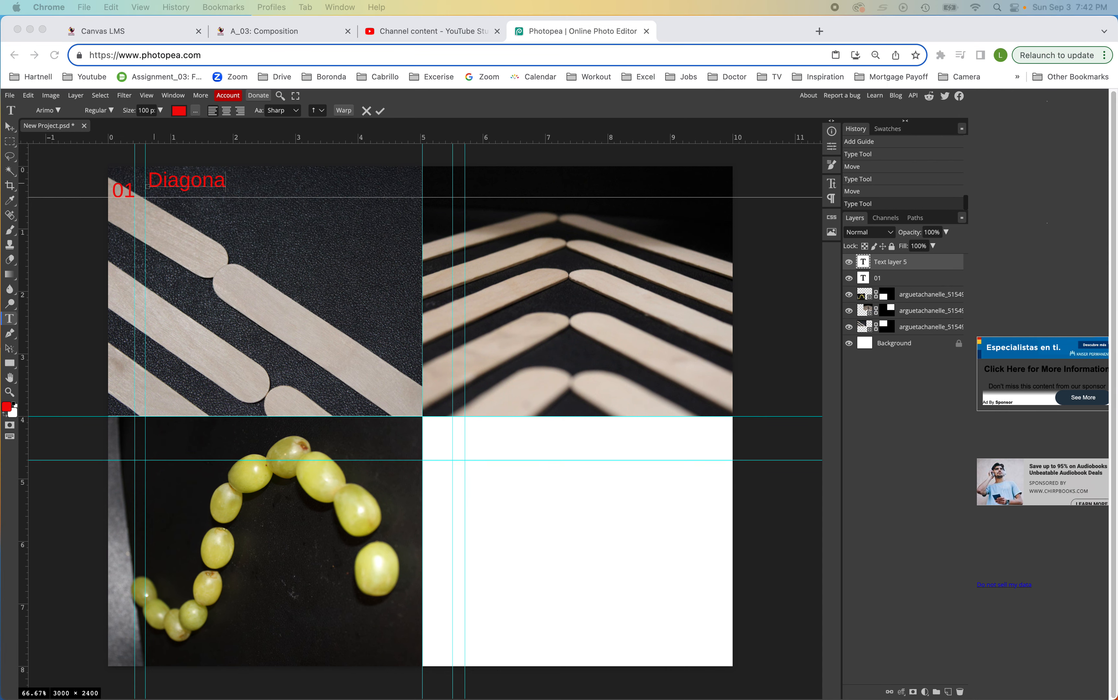
left_click(194, 180)
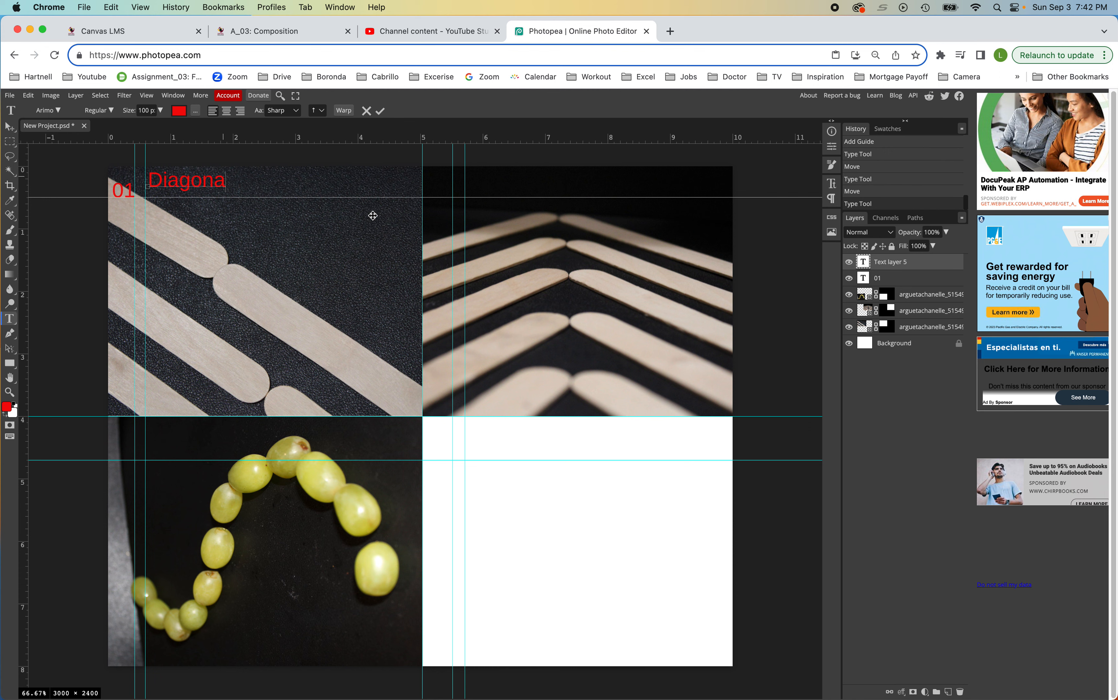
left_click(220, 178)
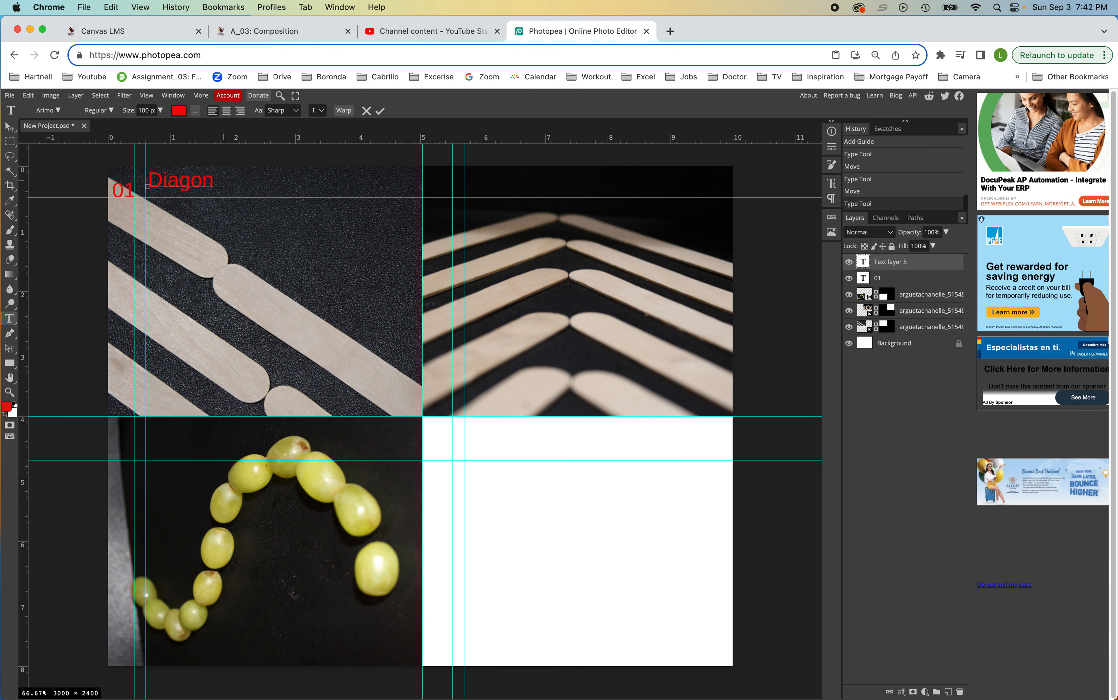
type("ls")
left_click(10, 126)
left_click_drag(164, 187, 160, 199)
left_click(208, 238)
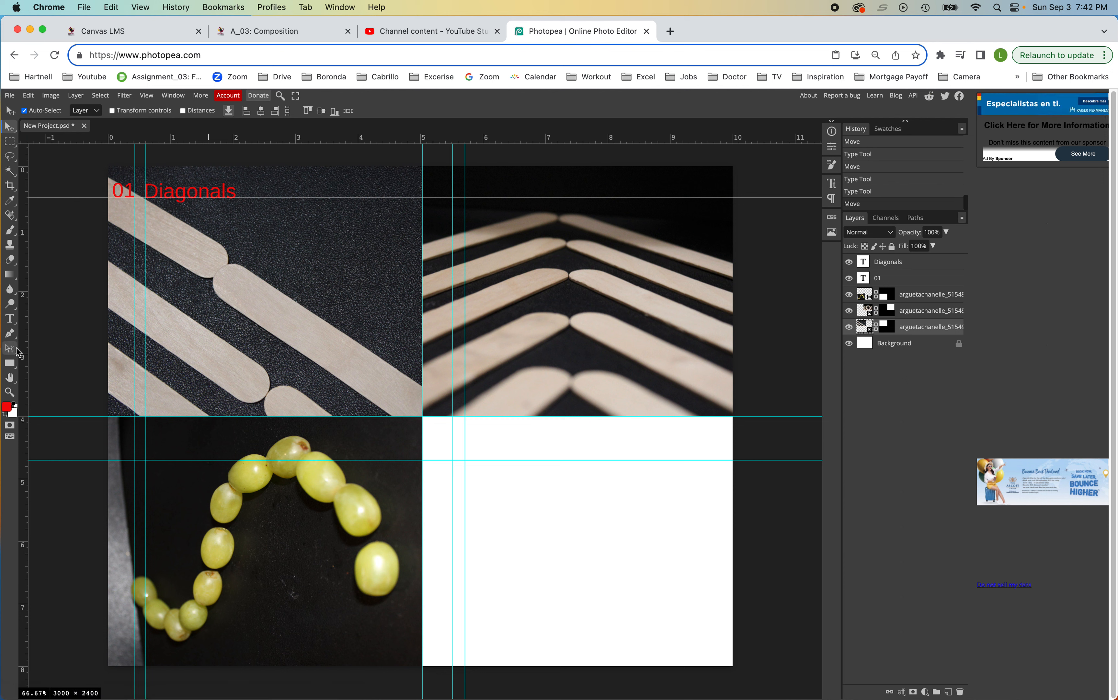
- Add the text 02 near the upper-left corner of the upper-right photo
mouse_move(11, 319)
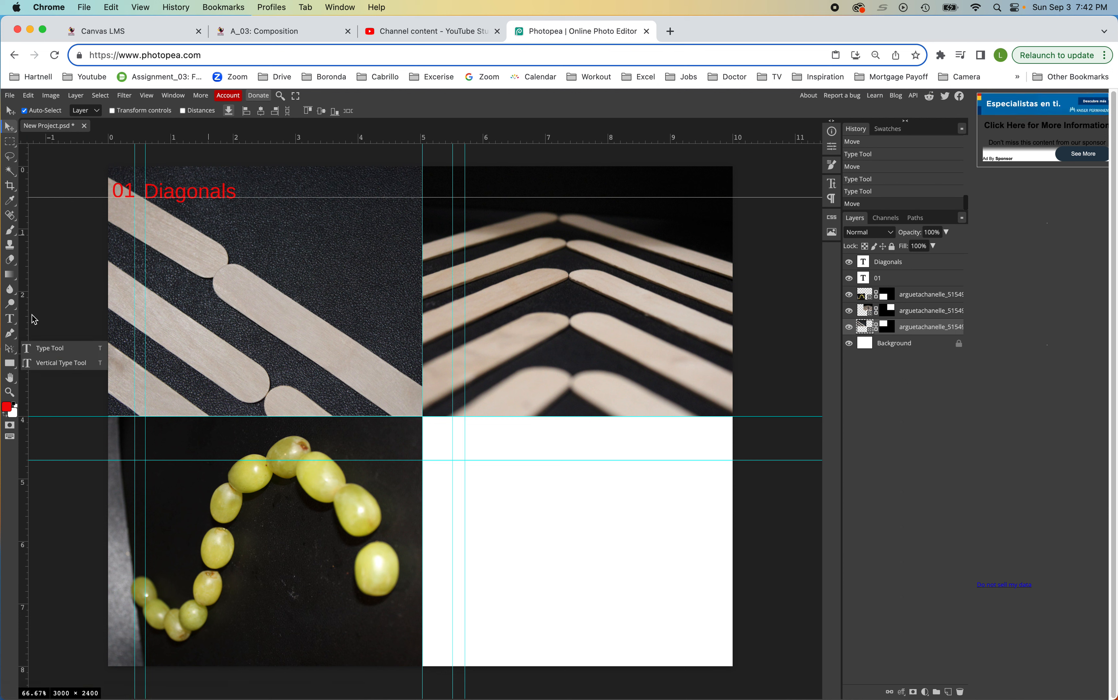
left_click(435, 188)
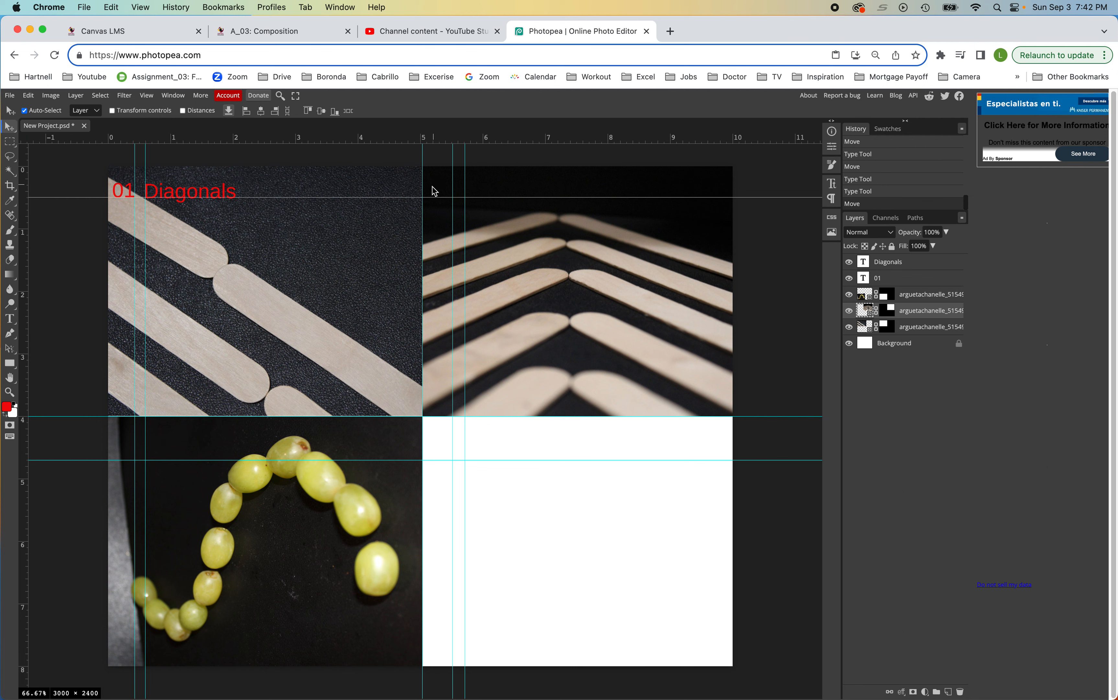
left_click(11, 319)
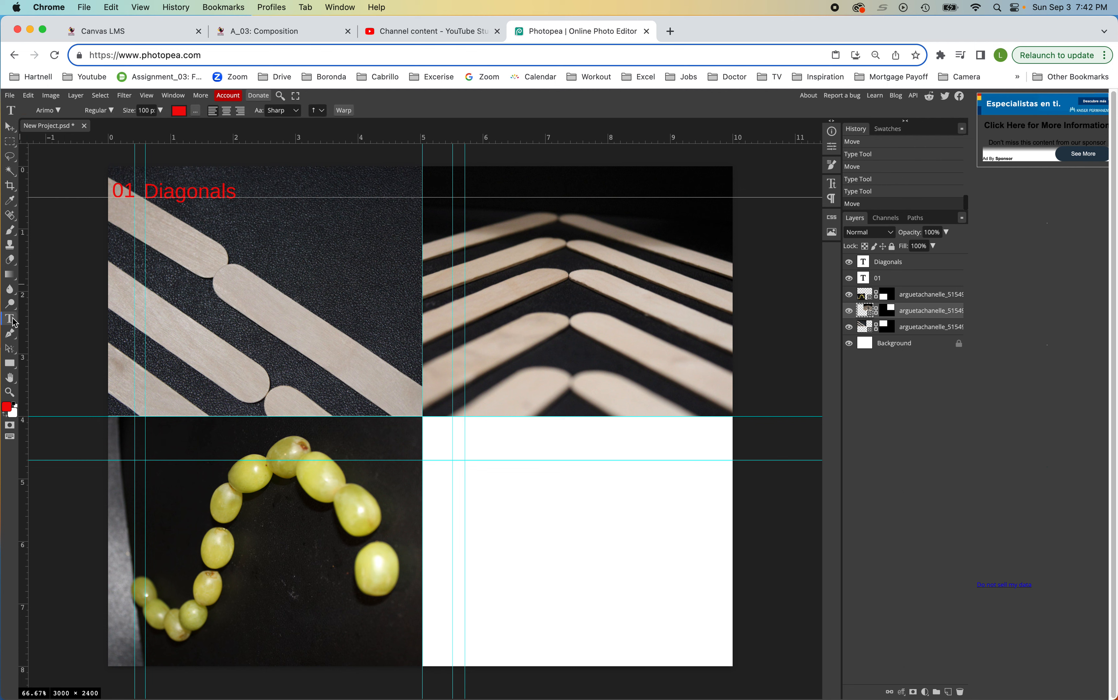
left_click(435, 193)
type("02")
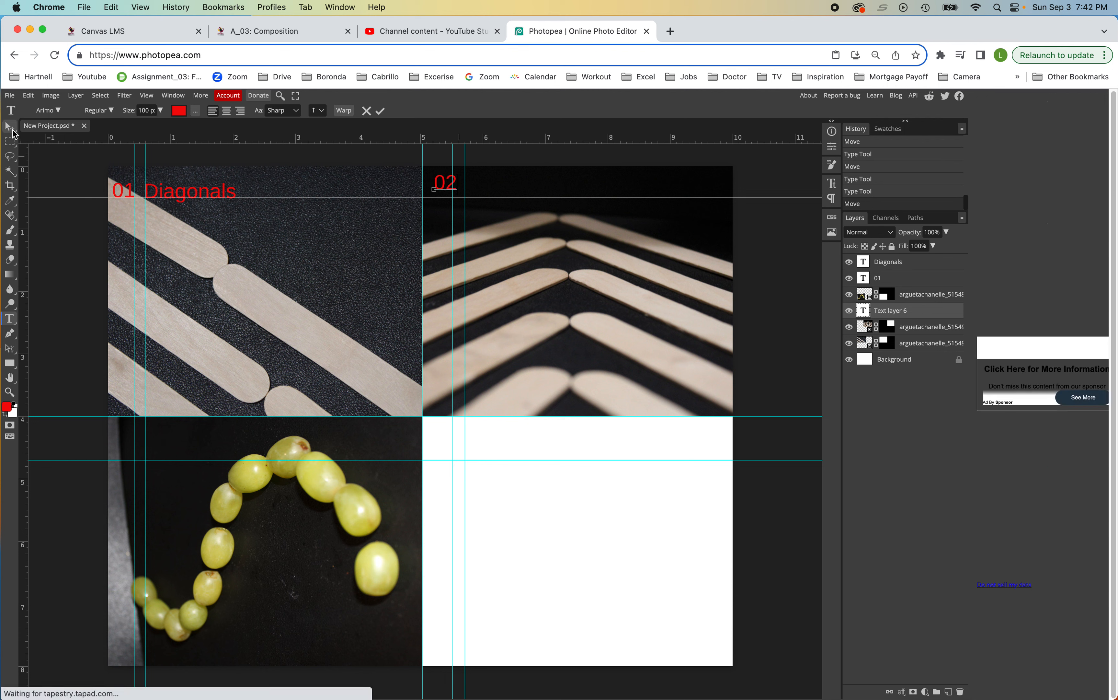
- Finish editing the 02 text and move it onto the upper horizontal guide, level with the 01 Diagonals caption
left_click_drag(441, 181, 436, 193)
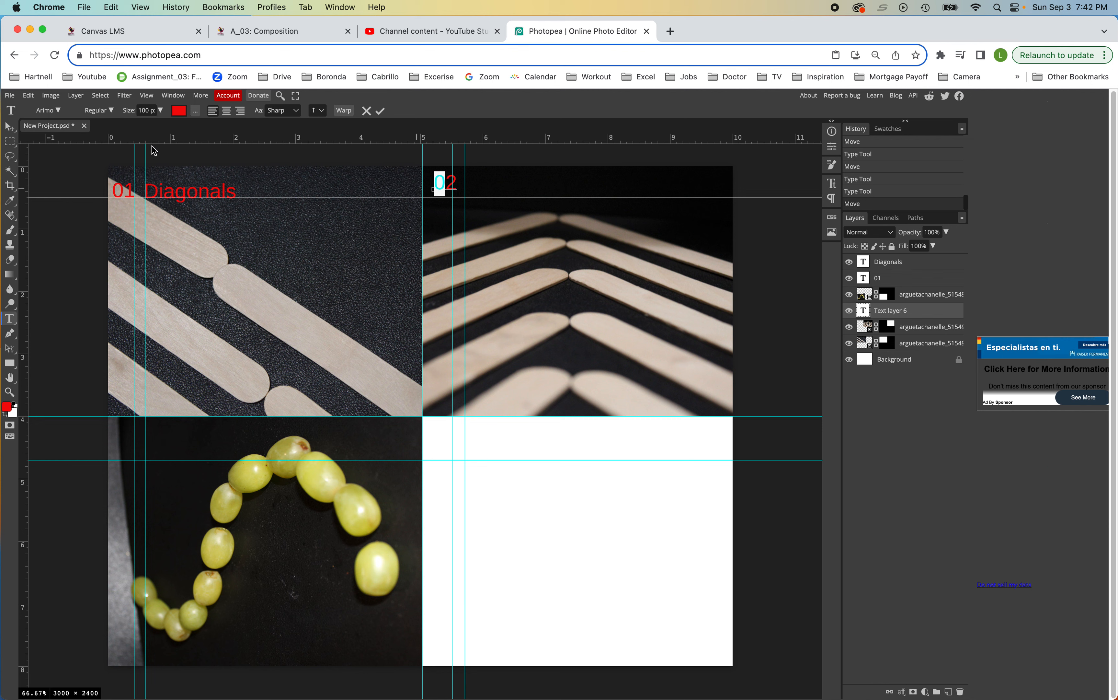
left_click(448, 182)
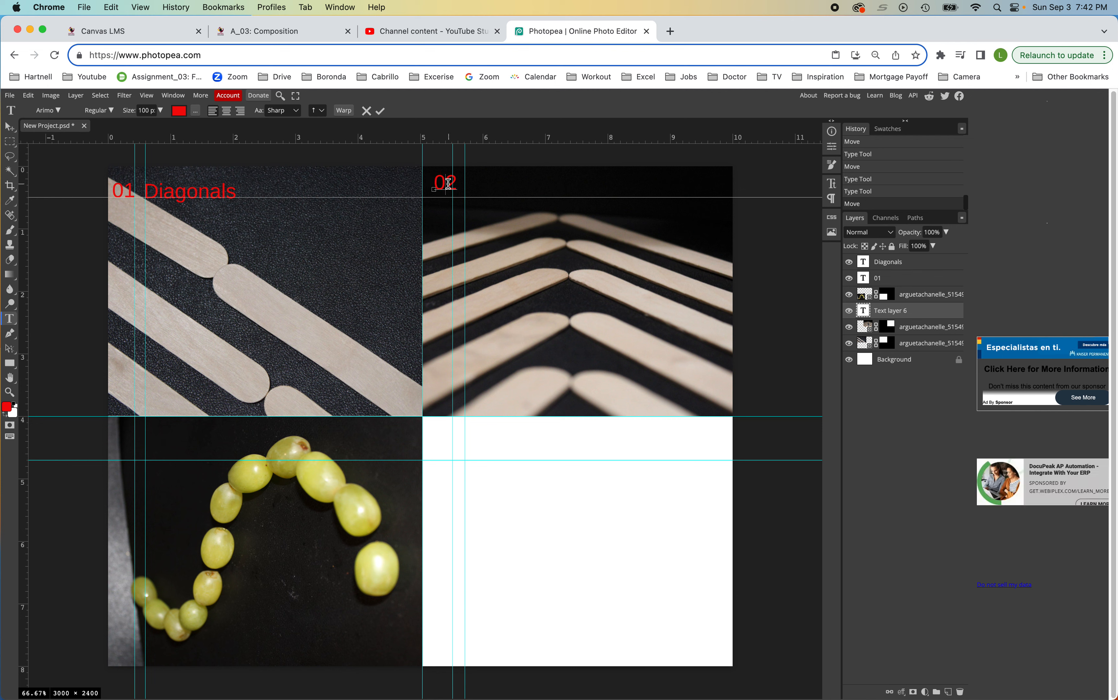
key("Return")
key("super+z")
left_click(451, 183)
key("BackSpace")
left_click(10, 126)
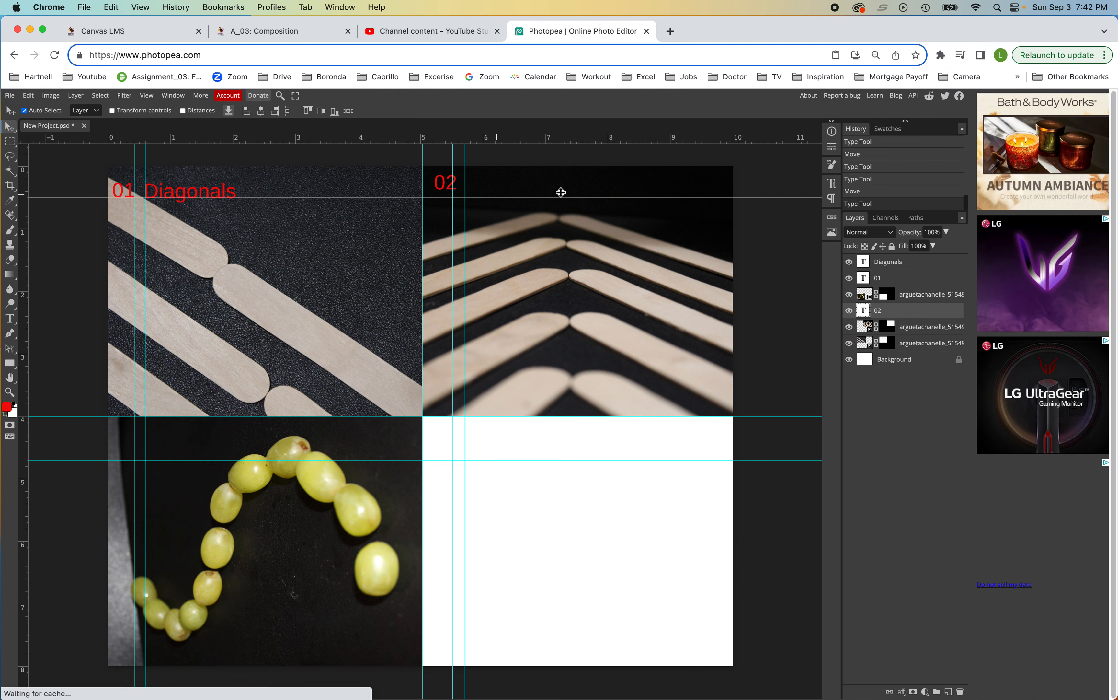
left_click_drag(443, 187, 431, 191)
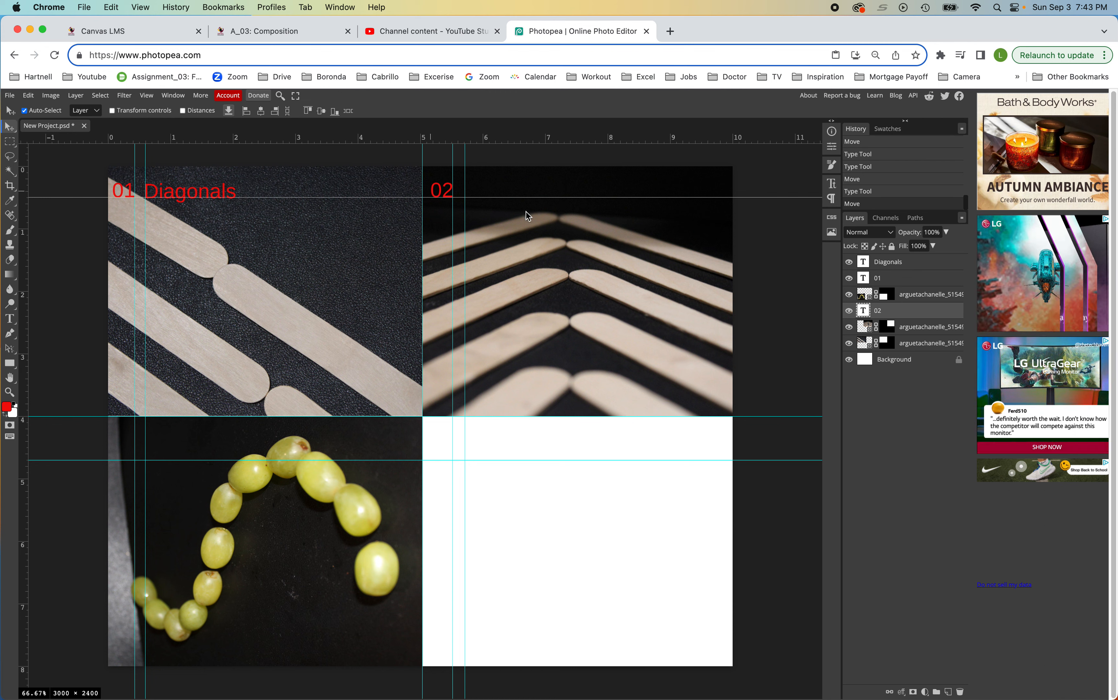
- Add the text Leading Lines beside 02 and align it to the upper horizontal guide and the 5.7 inch vertical guide
left_click(9, 319)
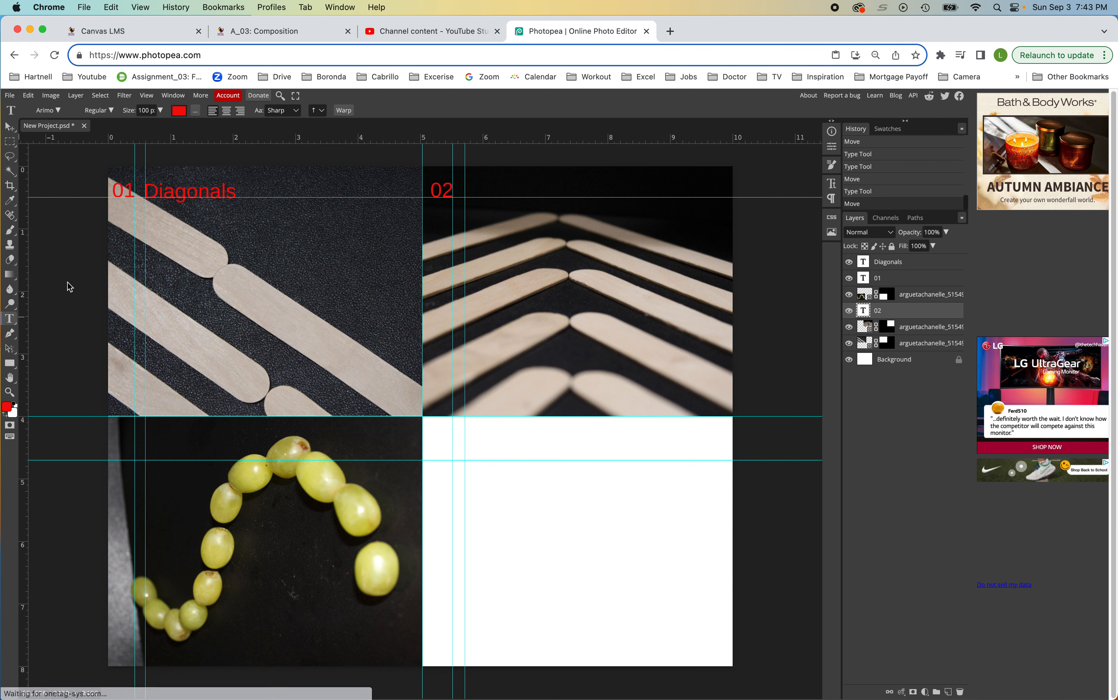
left_click(468, 188)
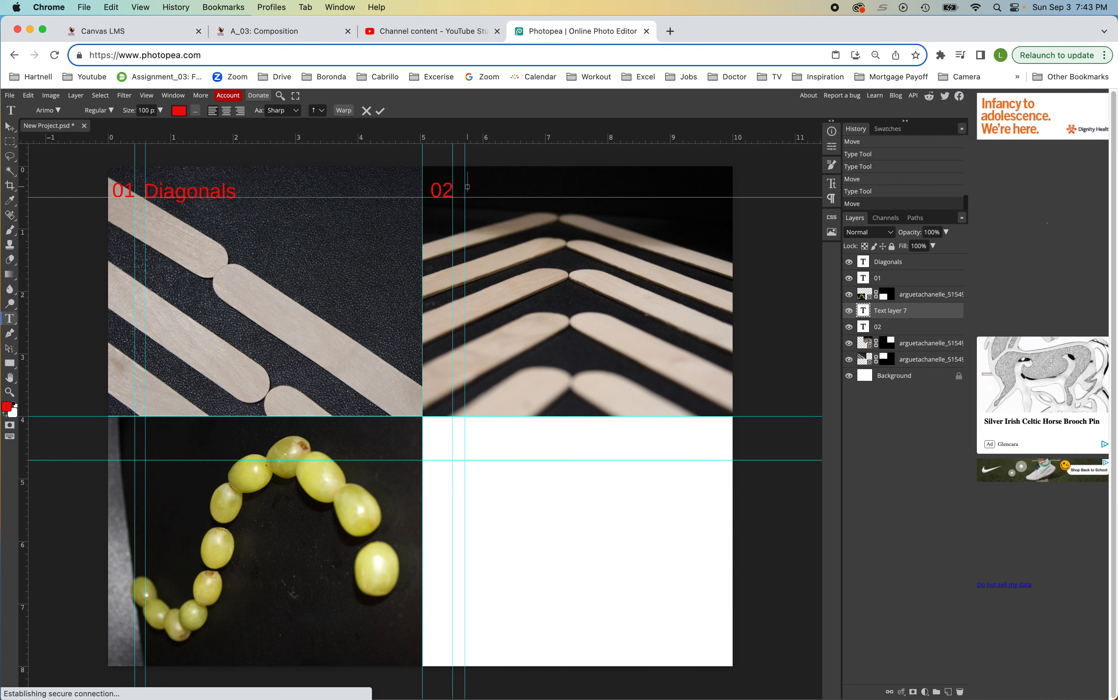
type("L")
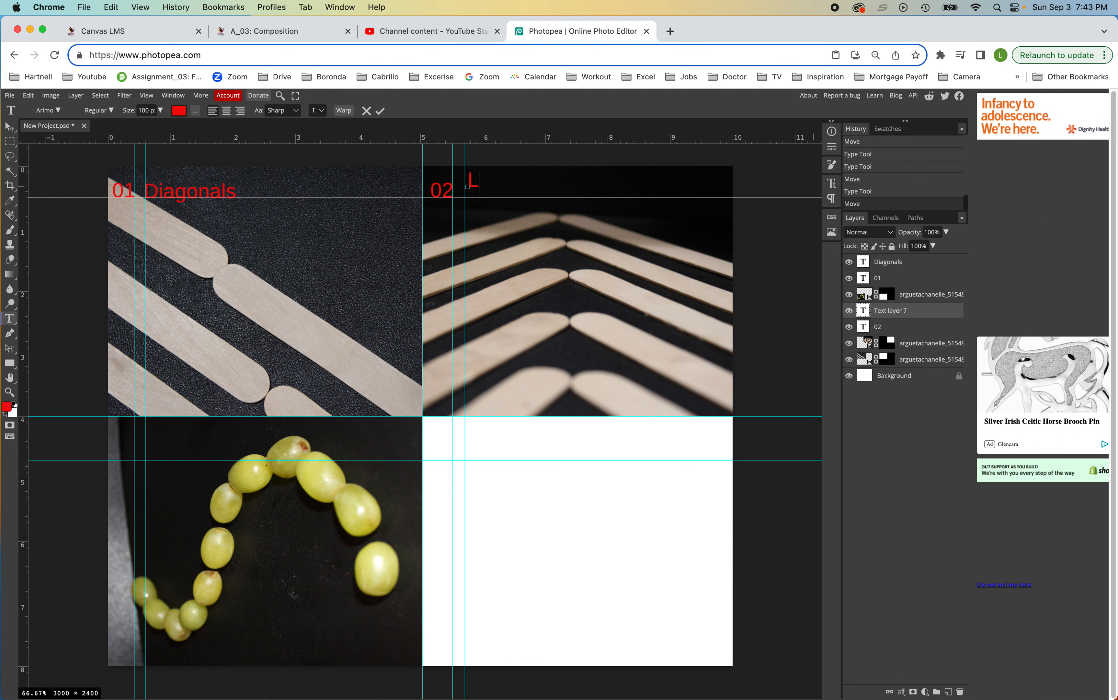
type("eading Lines")
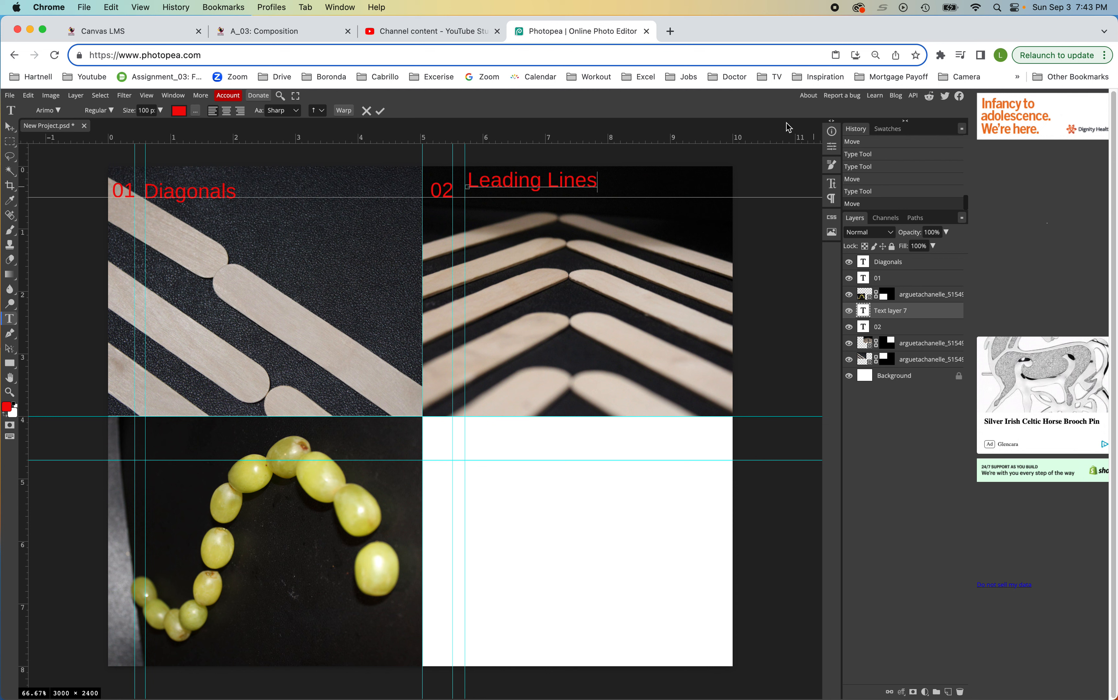
key("Return")
key("BackSpace")
left_click(10, 126)
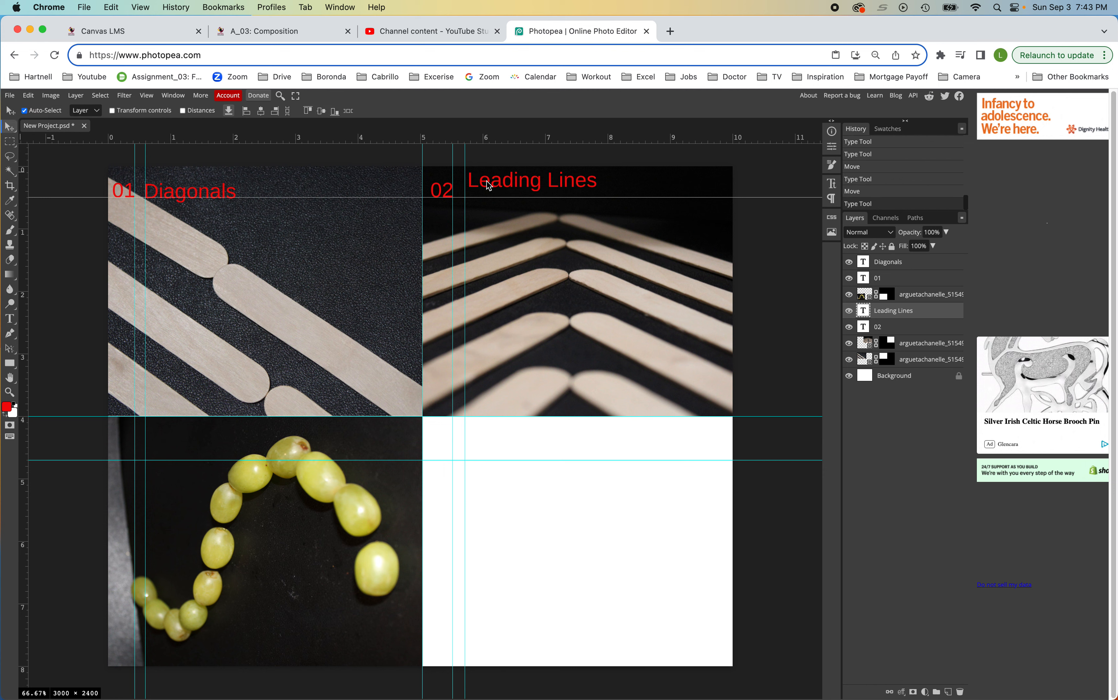
left_click_drag(489, 184, 483, 195)
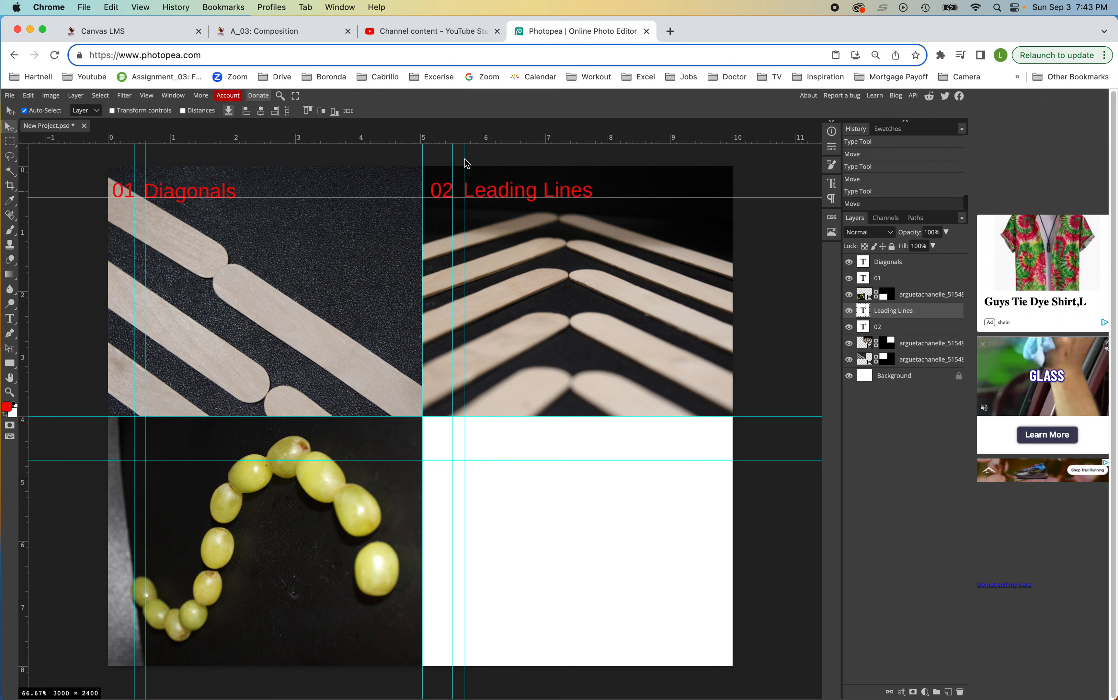
left_click(11, 97)
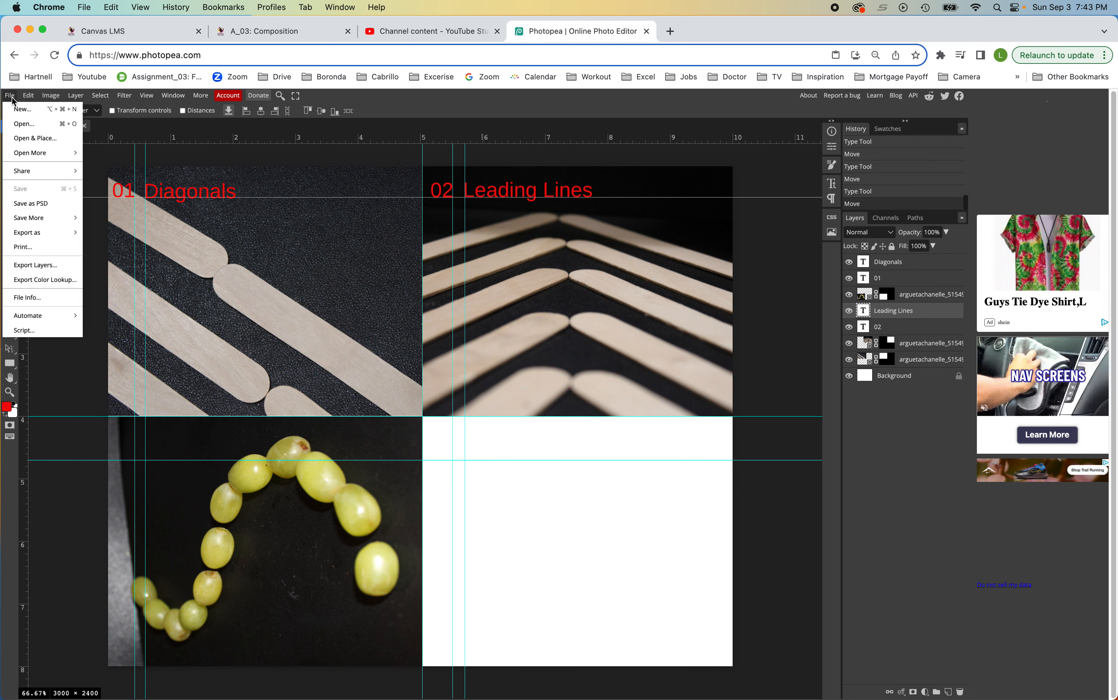
left_click(29, 205)
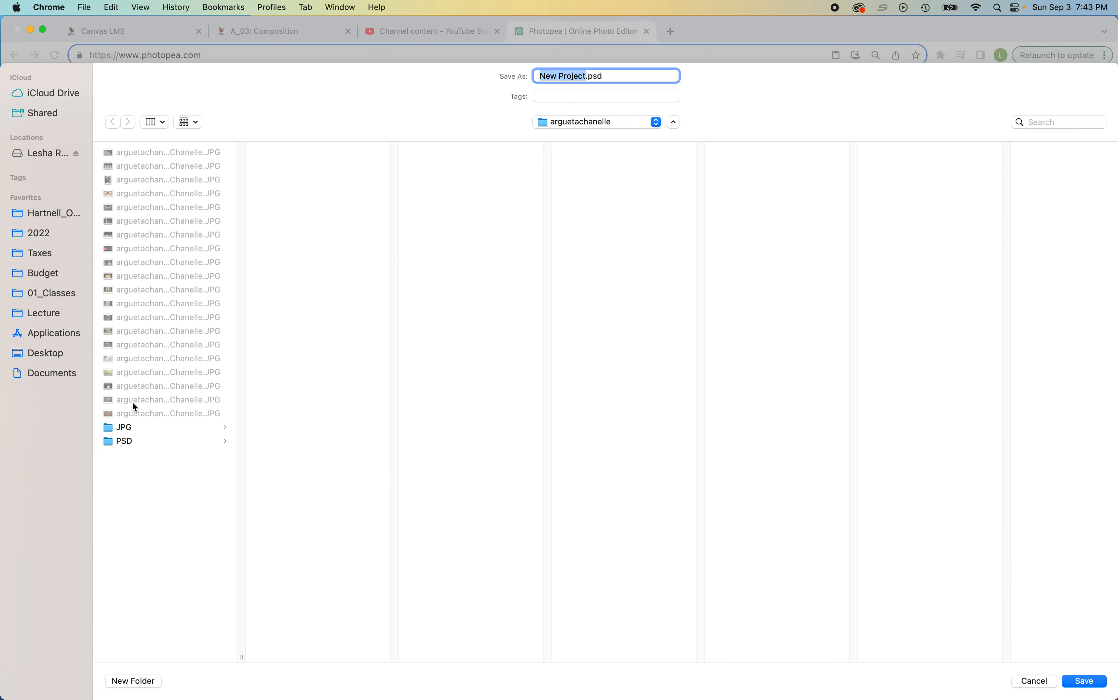
left_click(122, 439)
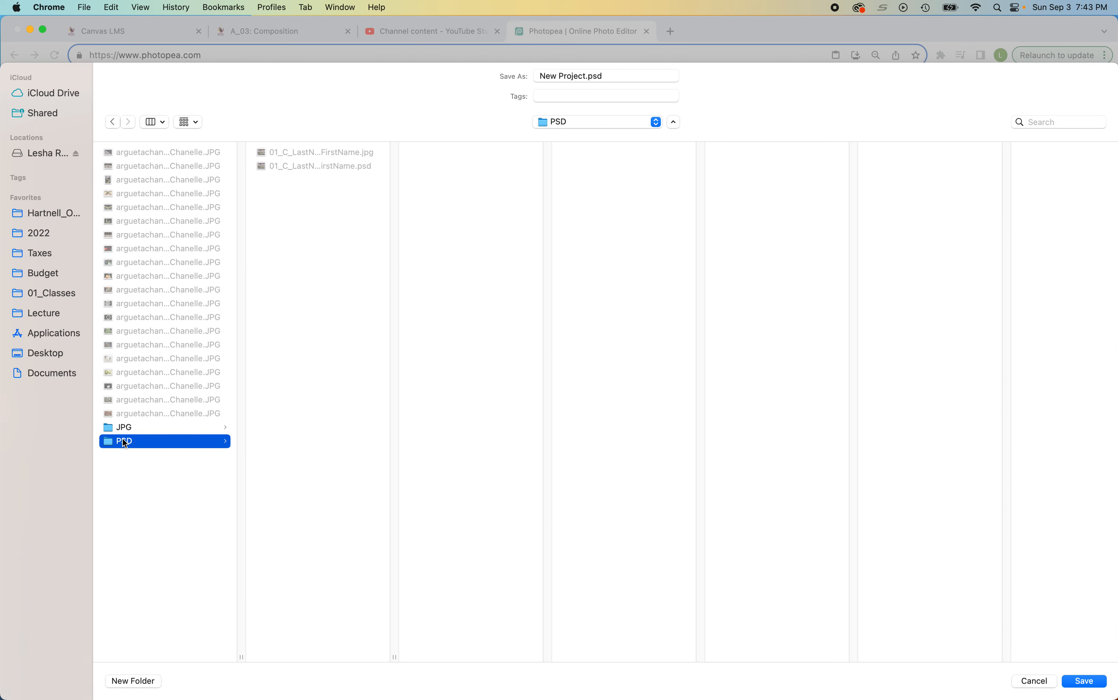
left_click(325, 168)
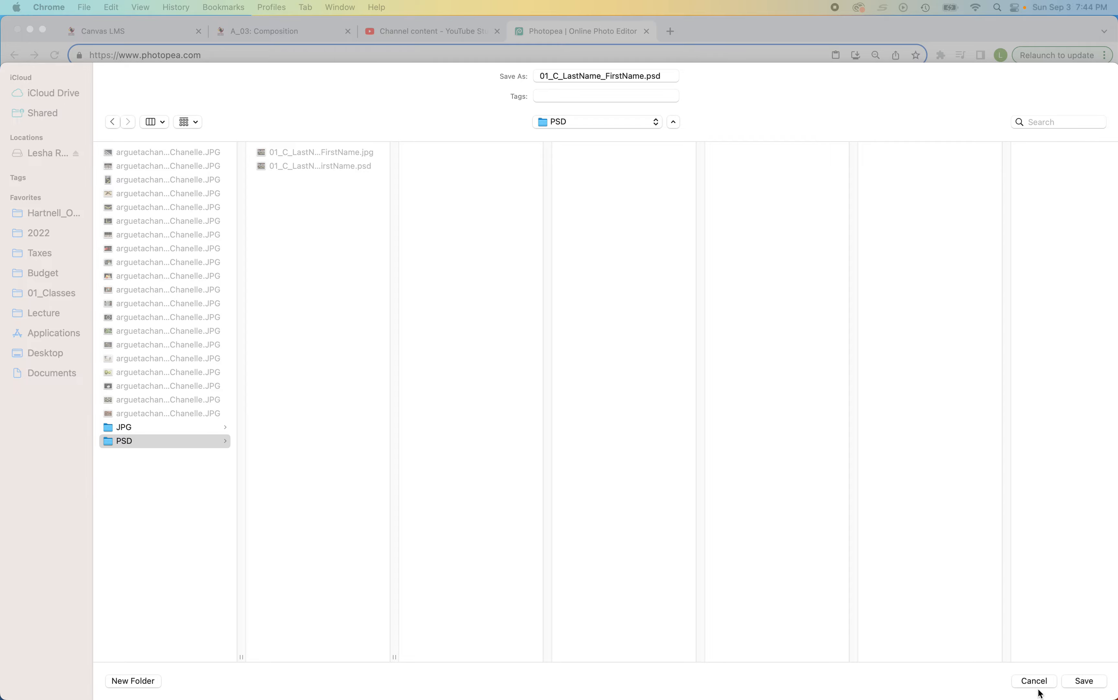
left_click(1034, 679)
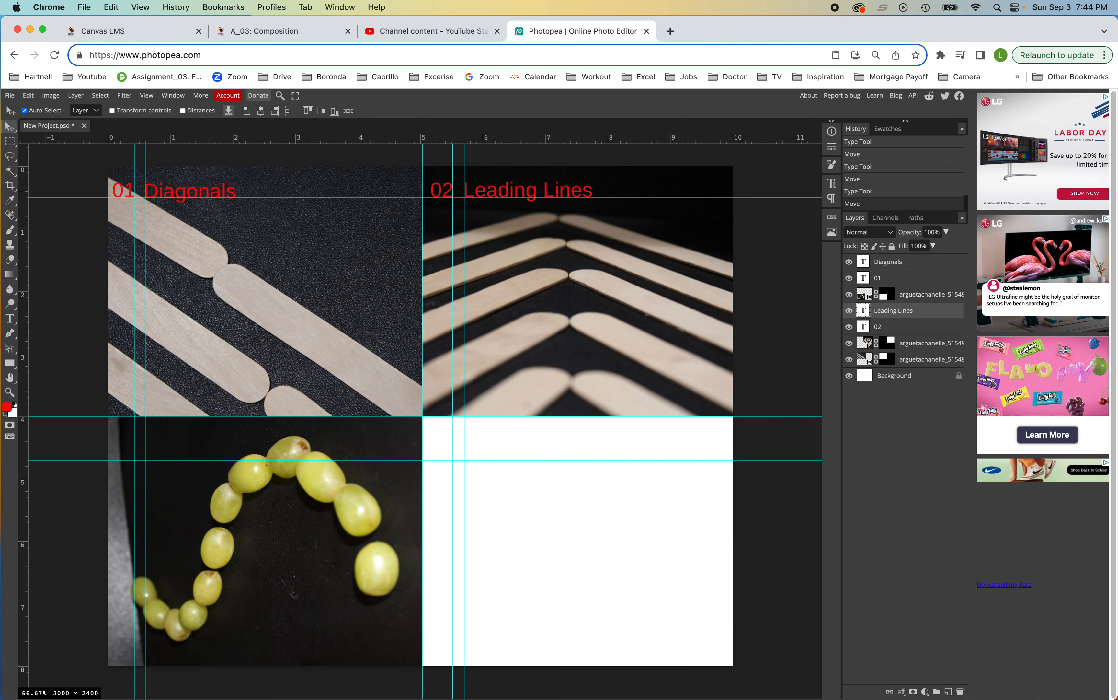
- Check the submission file-naming format on the A_03: Composition assignment page, and return to the Photopea document
left_click(294, 31)
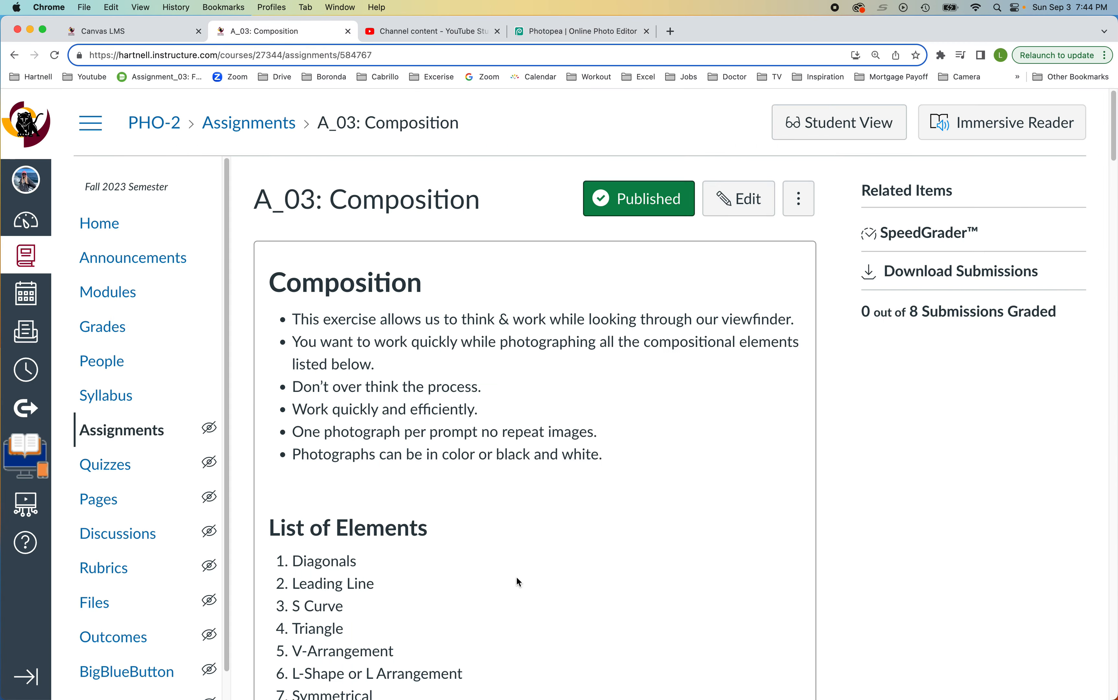
scroll(523, 576, "down", 15)
scroll(530, 574, "down", 10)
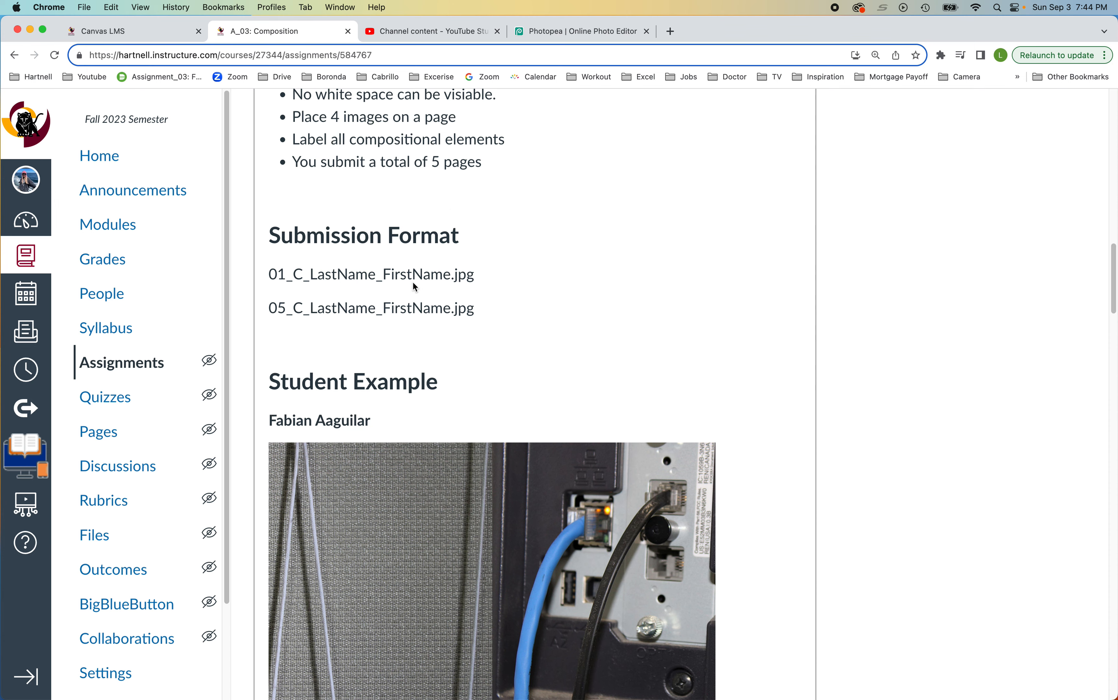
left_click(533, 29)
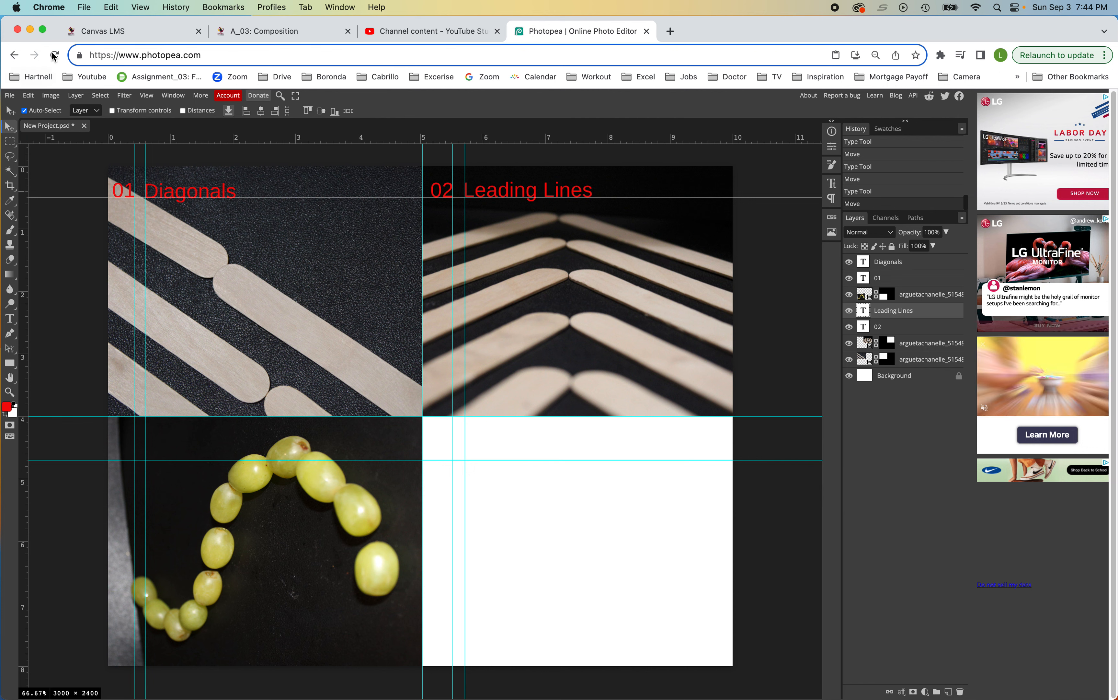
- Save the composition as 02_C_LastName_FirstName.psd in the PSD folder
left_click(10, 95)
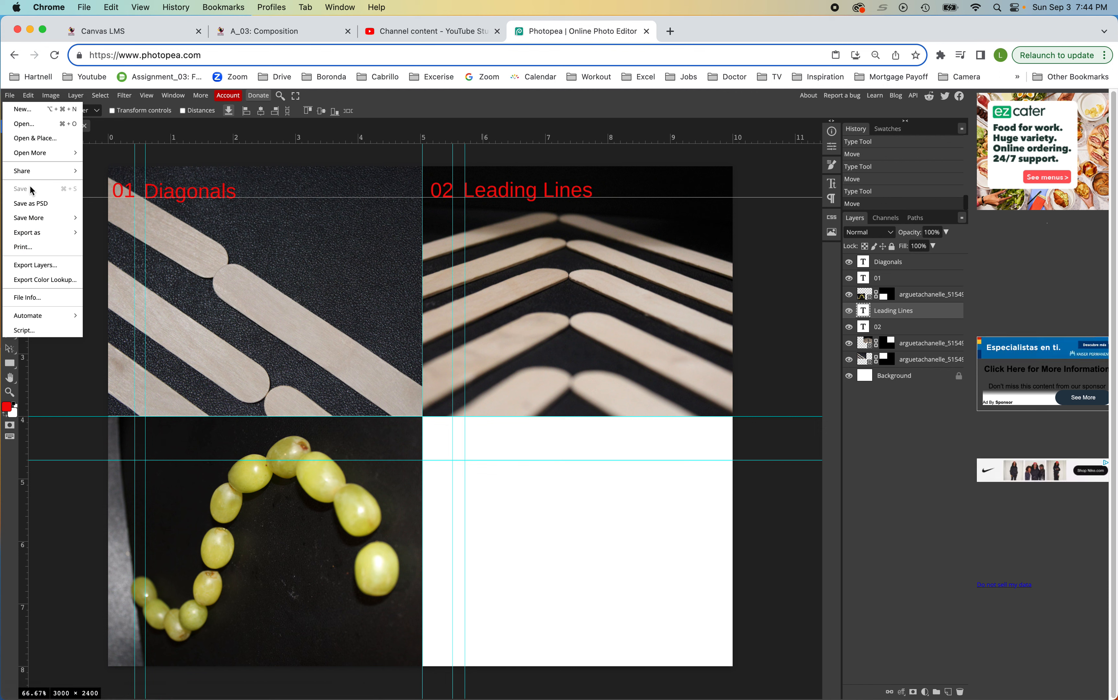
left_click(35, 203)
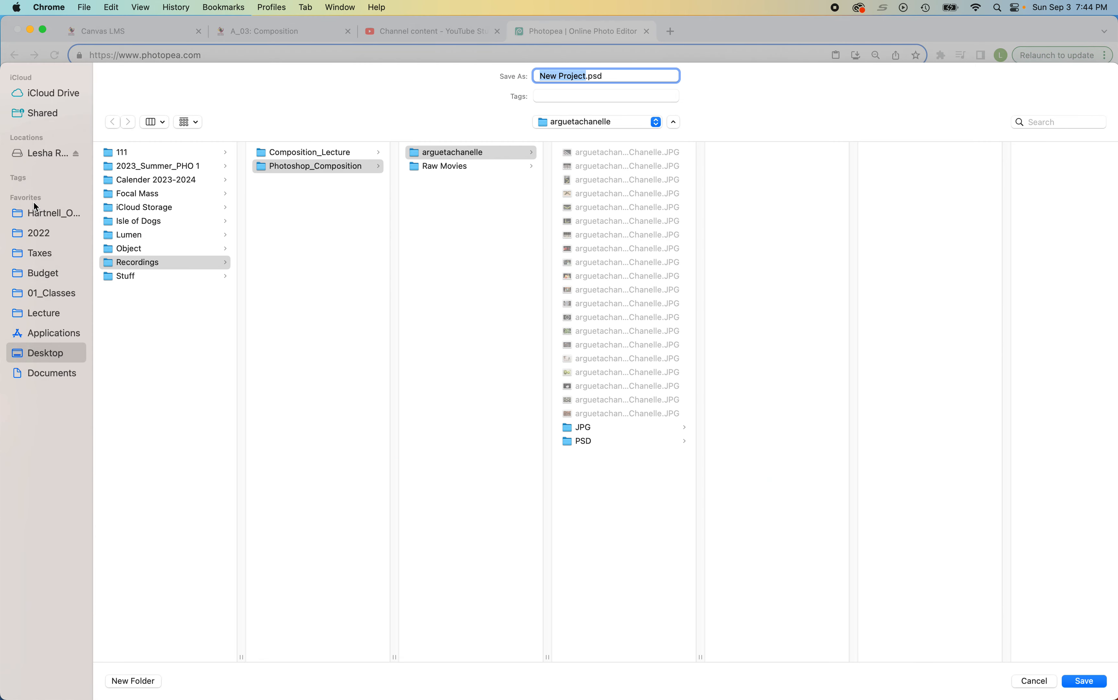
left_click(578, 443)
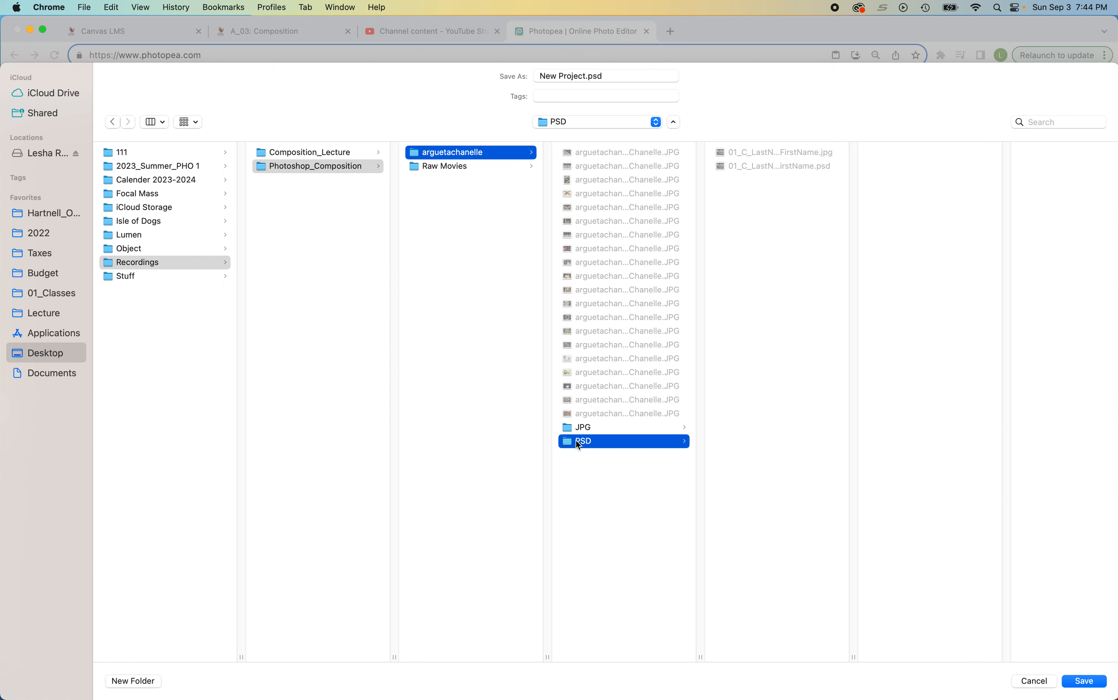
left_click(751, 163)
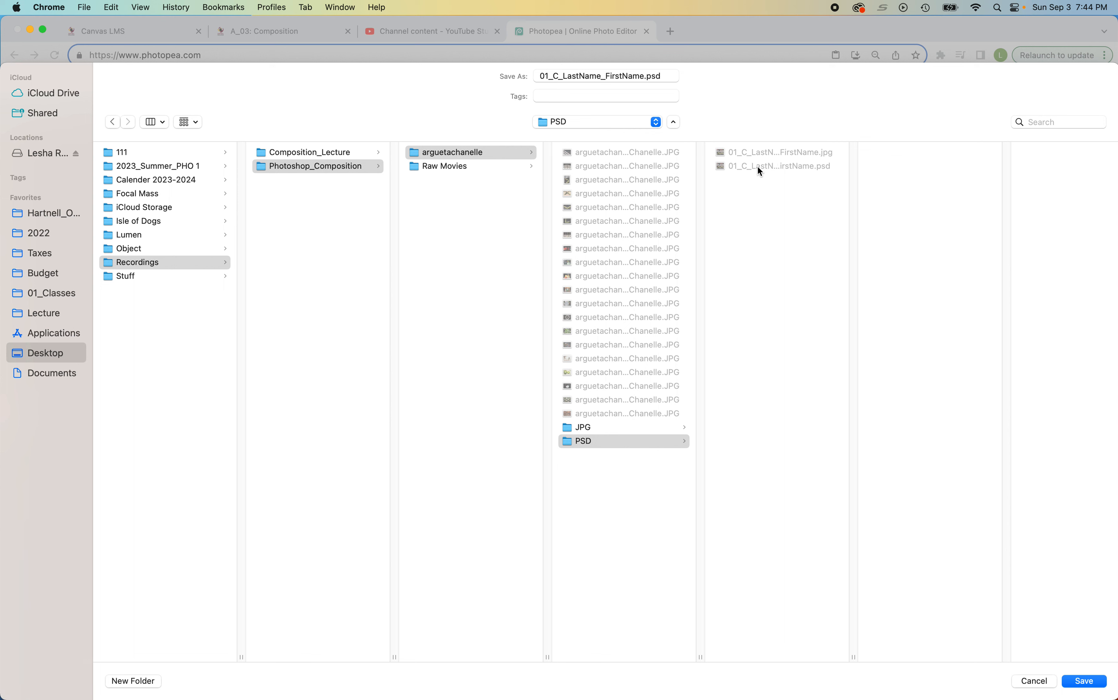
left_click(548, 76)
key("BackSpace")
type("2")
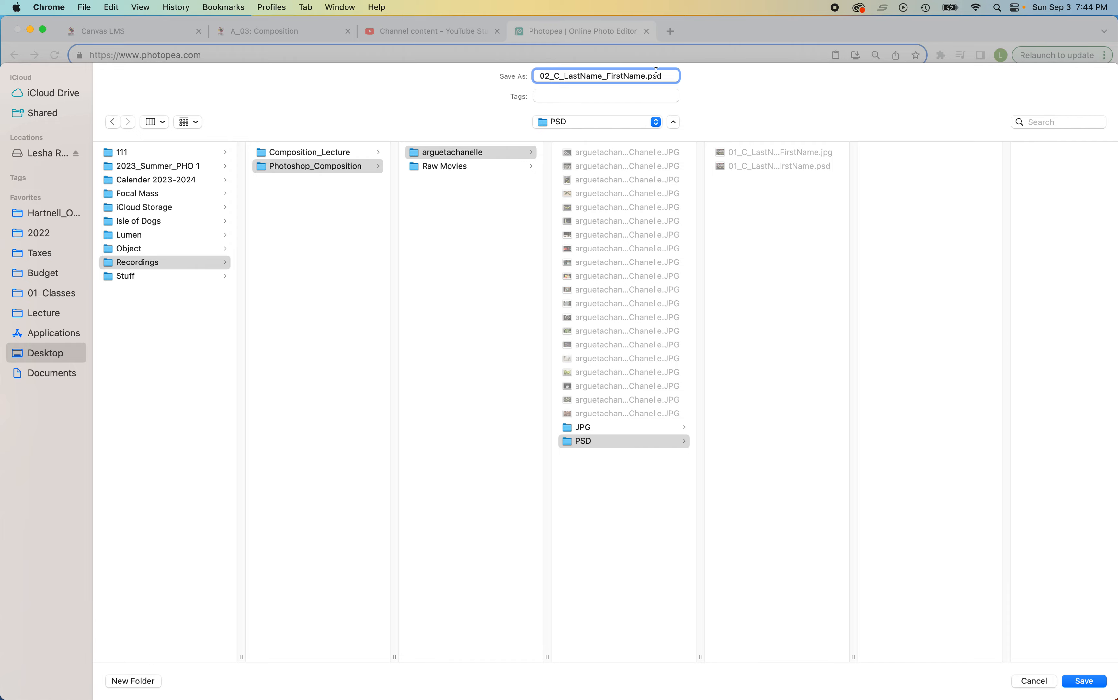
left_click(1080, 681)
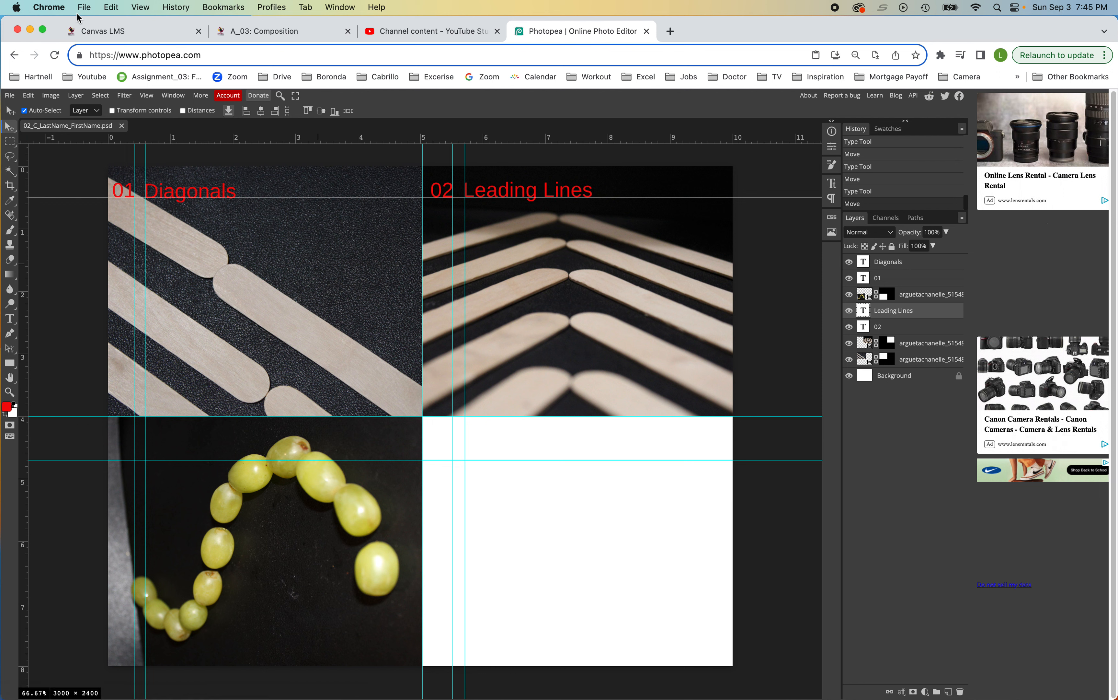
- Set up a JPG export of the composition at 100% quality and check the whole page in the export preview
left_click(10, 96)
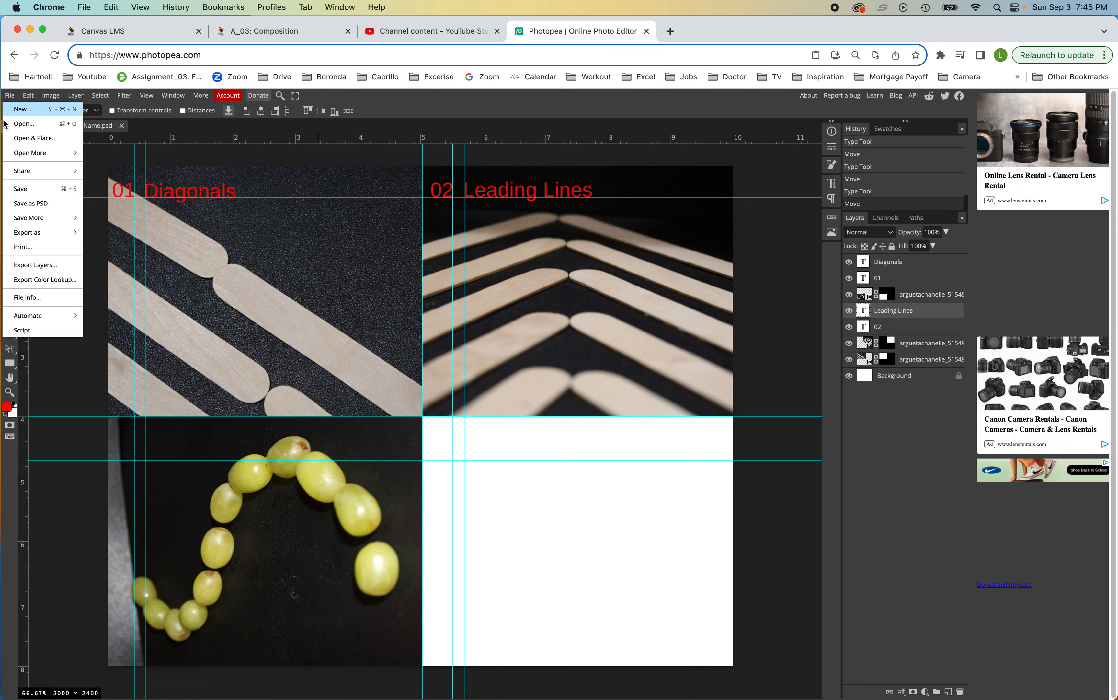
mouse_move(24, 233)
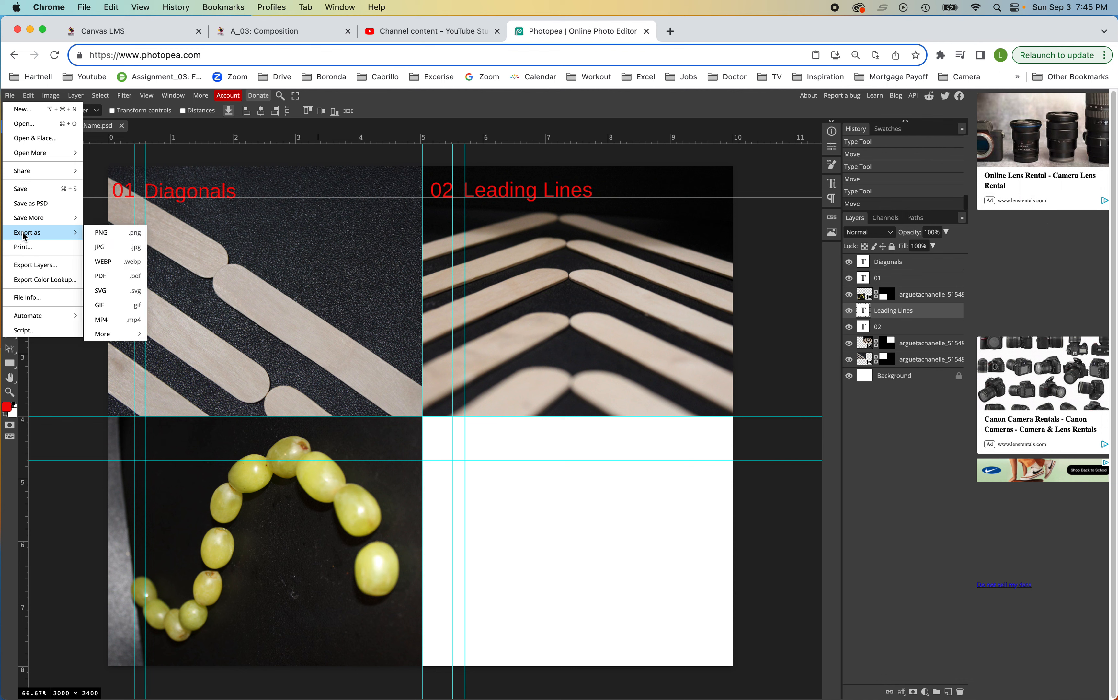
left_click(110, 255)
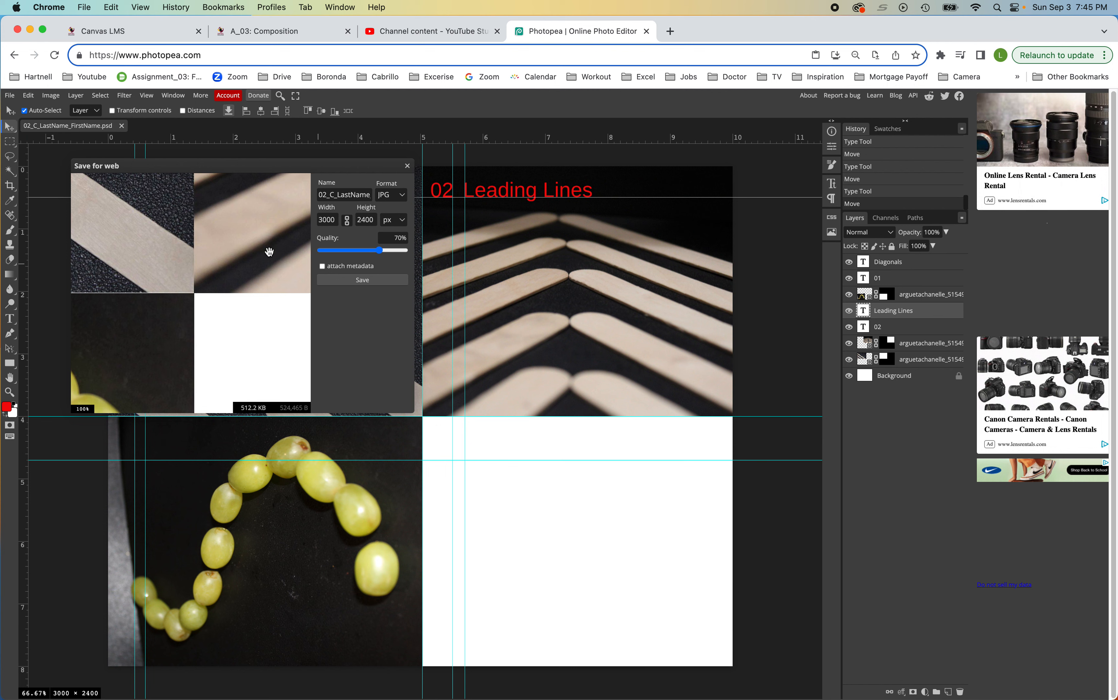
scroll(167, 319, "down", 2)
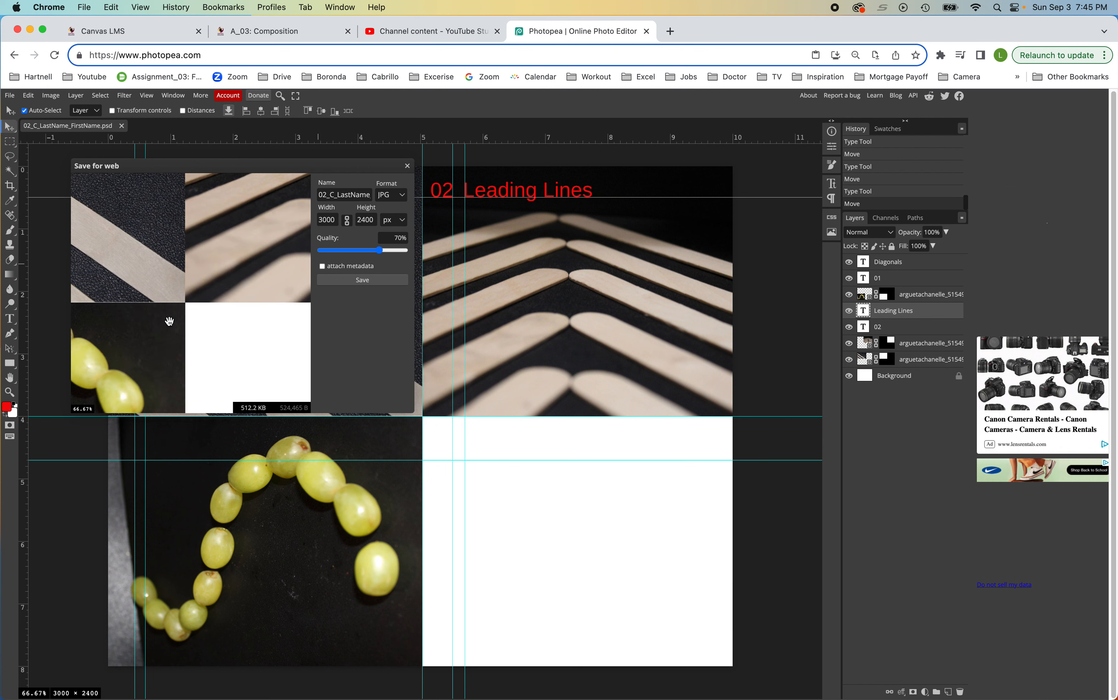
left_click_drag(378, 250, 414, 251)
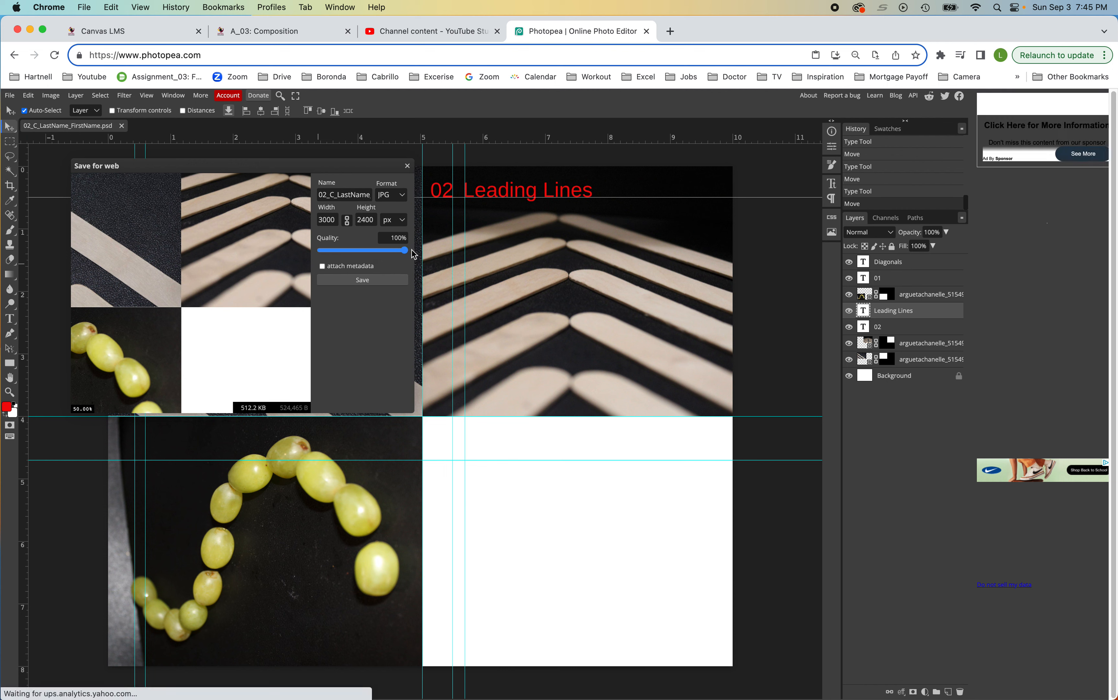
scroll(201, 292, "down", 2)
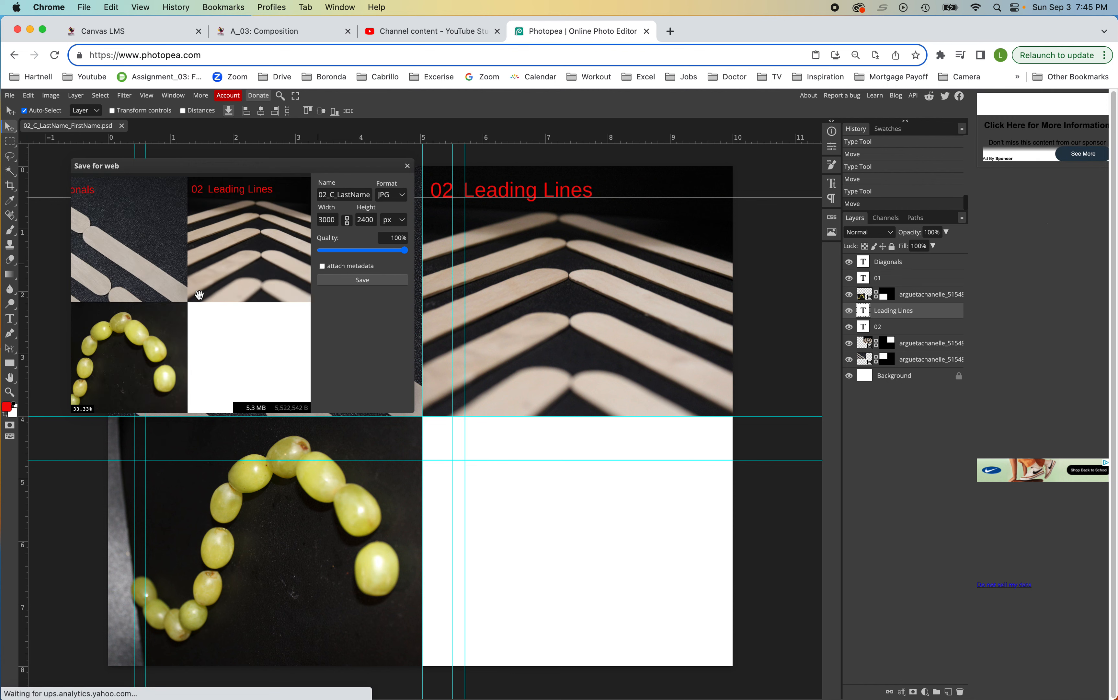
scroll(208, 276, "down", 1)
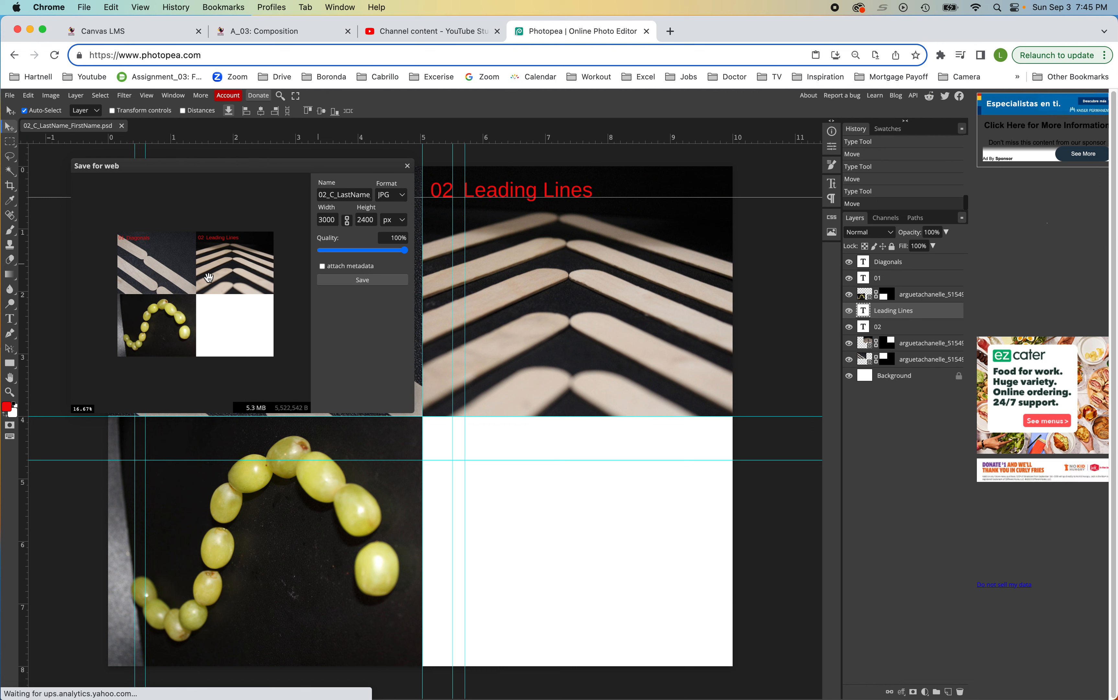
- Save the JPG export as 02_C_LastName_FirstName in the student's JPG folder under Recordings, Photoshop_Composition
left_click(347, 280)
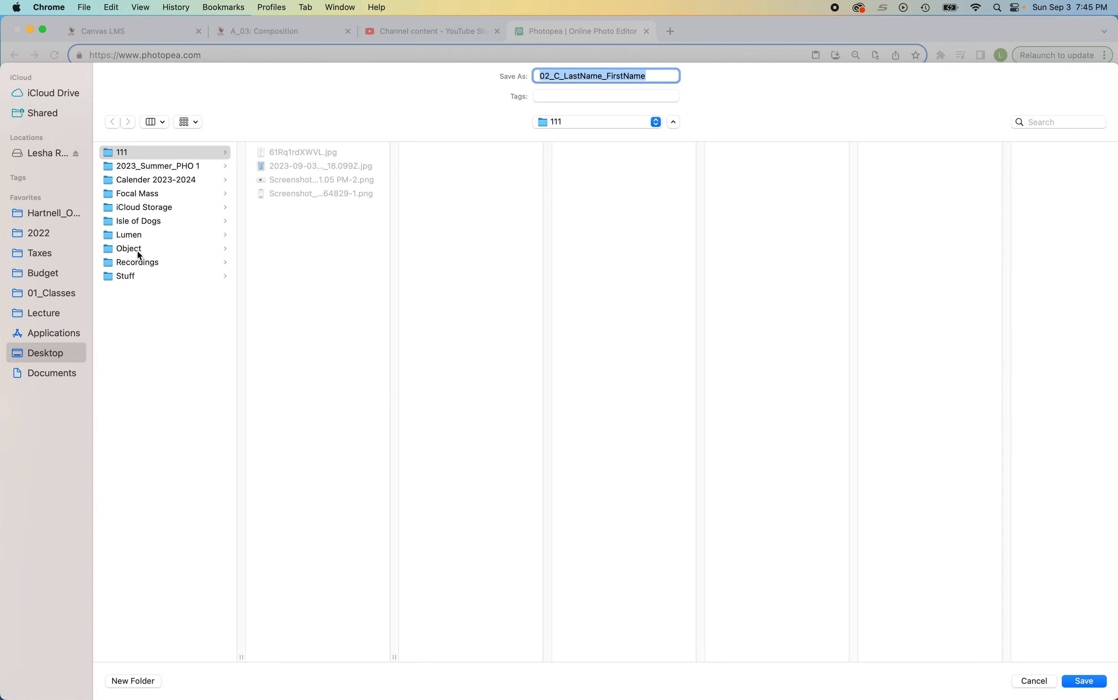
left_click(135, 262)
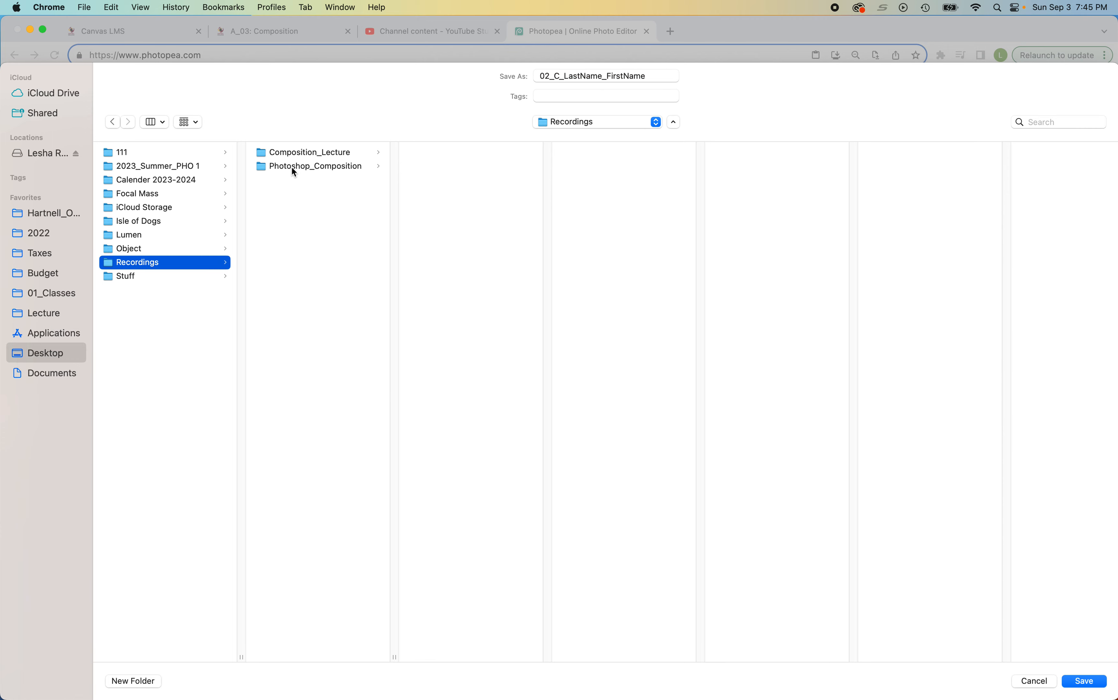
left_click(290, 168)
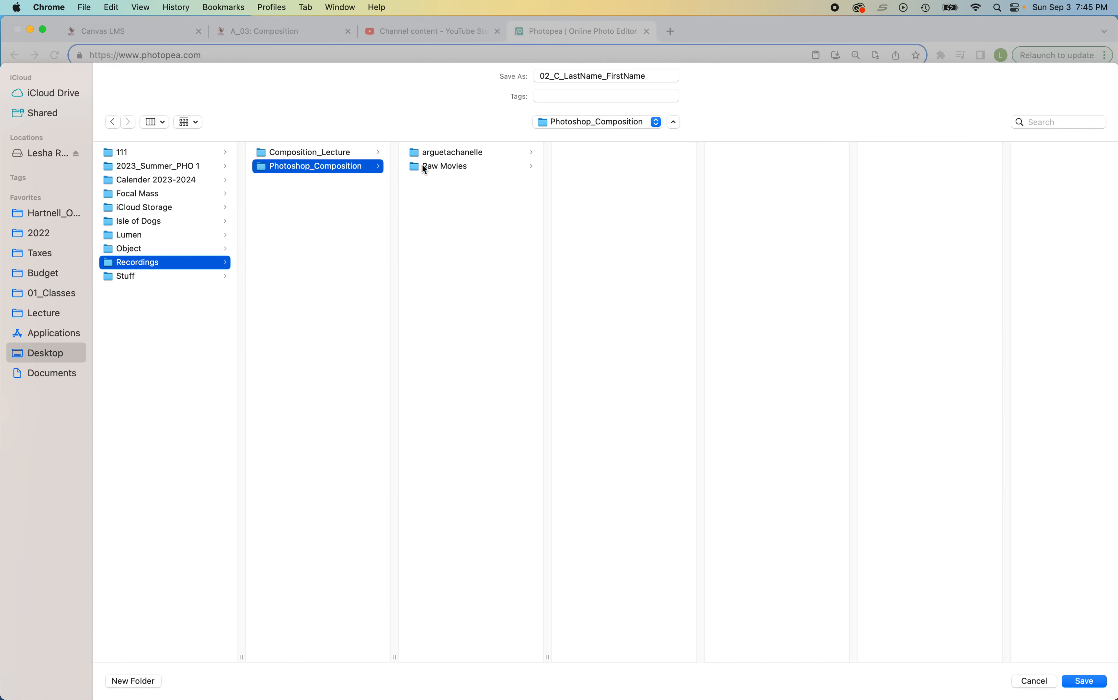
left_click(418, 153)
left_click(586, 424)
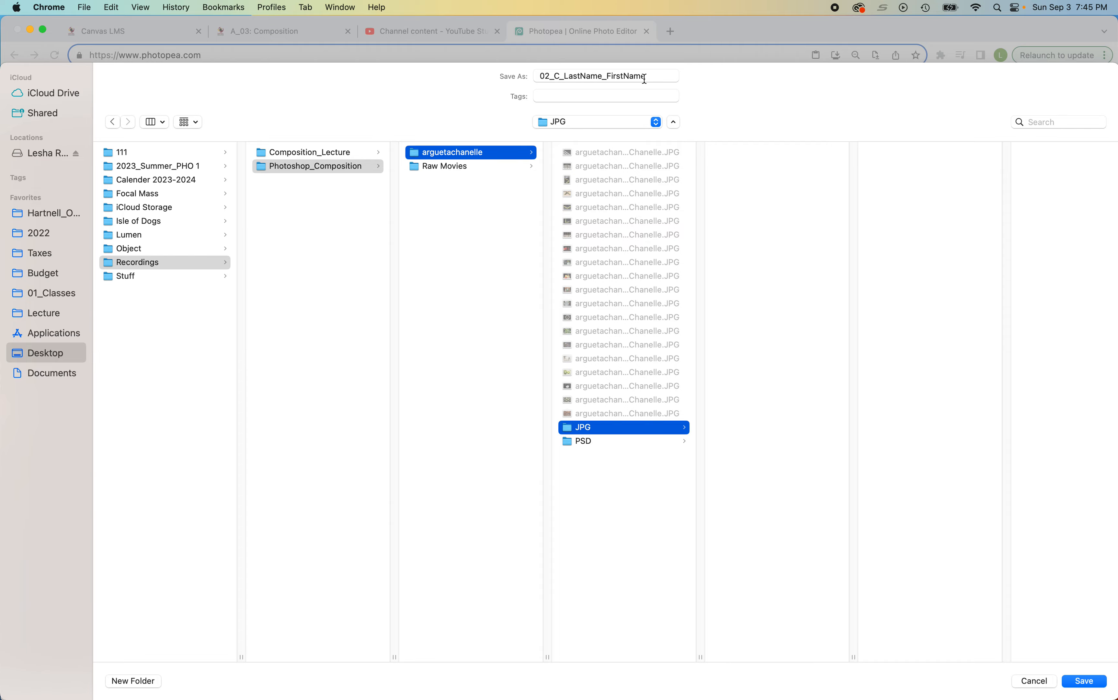
left_click(1094, 683)
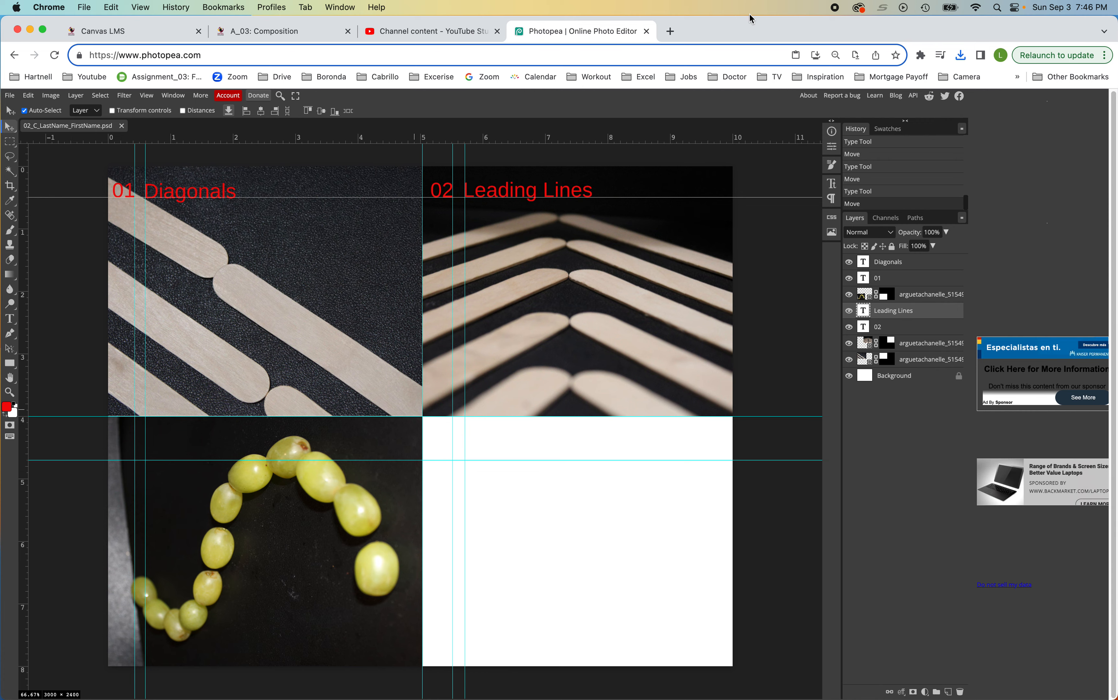
- Switch to Finder and open the student's image folder under Desktop, Recordings, Photoshop_Composition
left_click_drag(725, 29, 724, 0)
left_click(1031, 63)
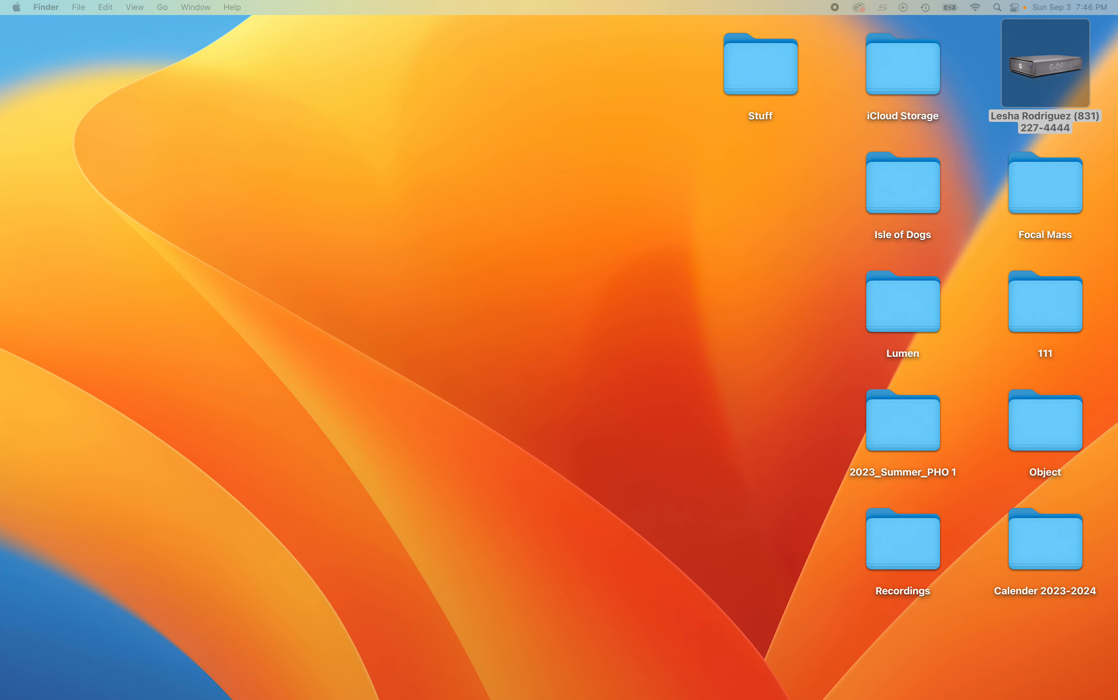
key("super+o")
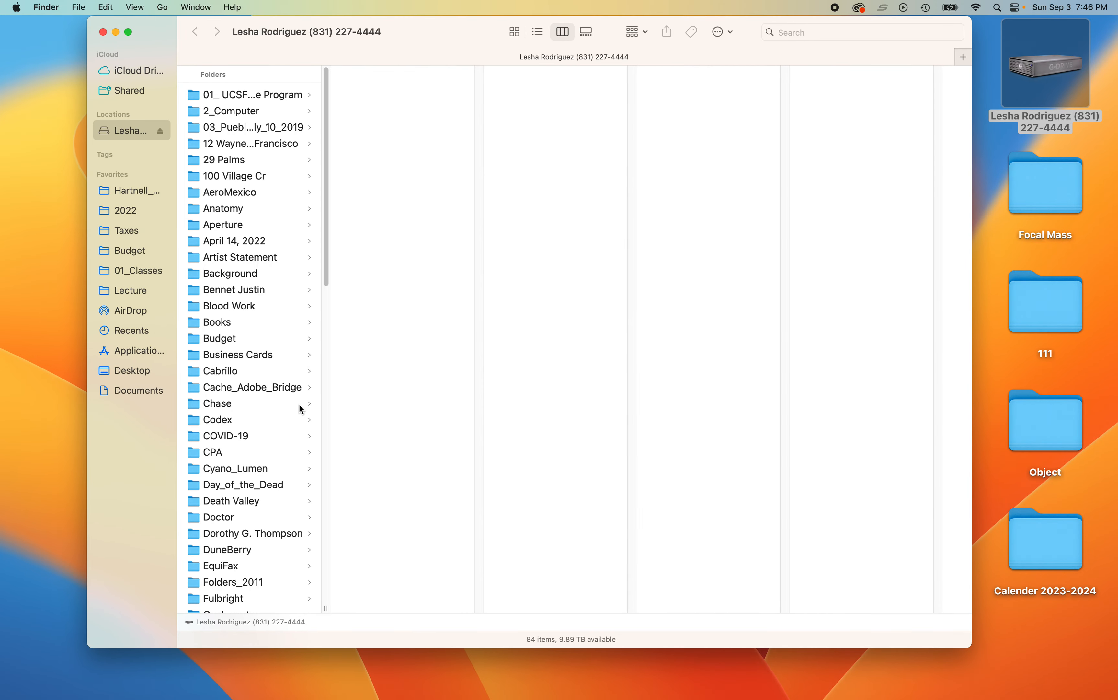
left_click(139, 372)
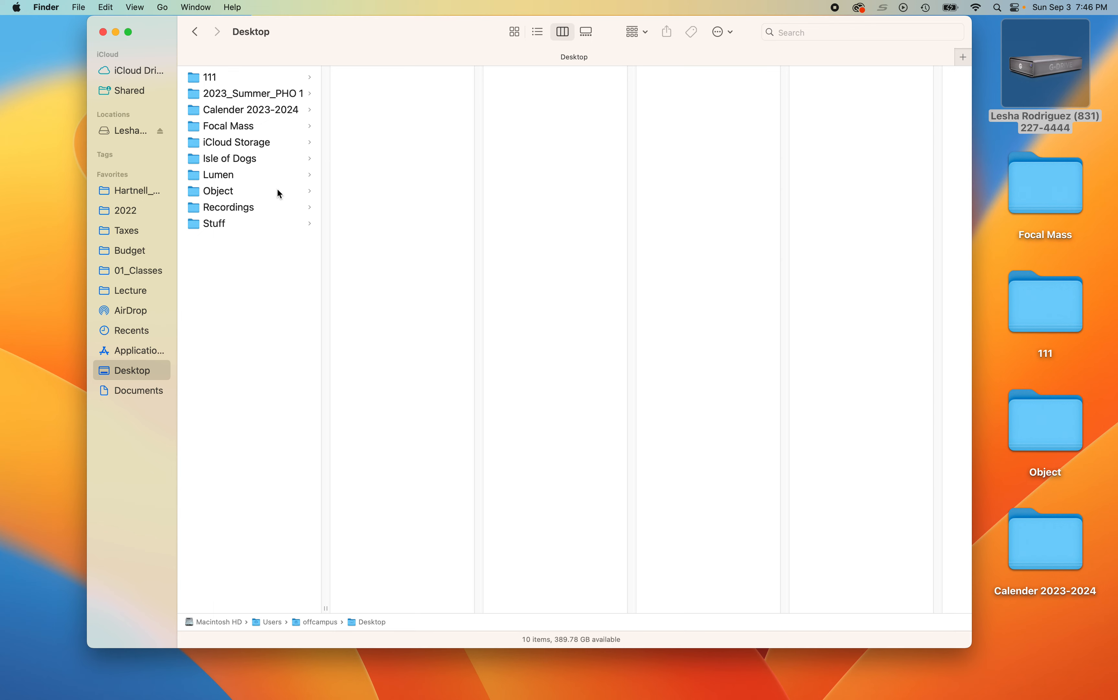
left_click(227, 208)
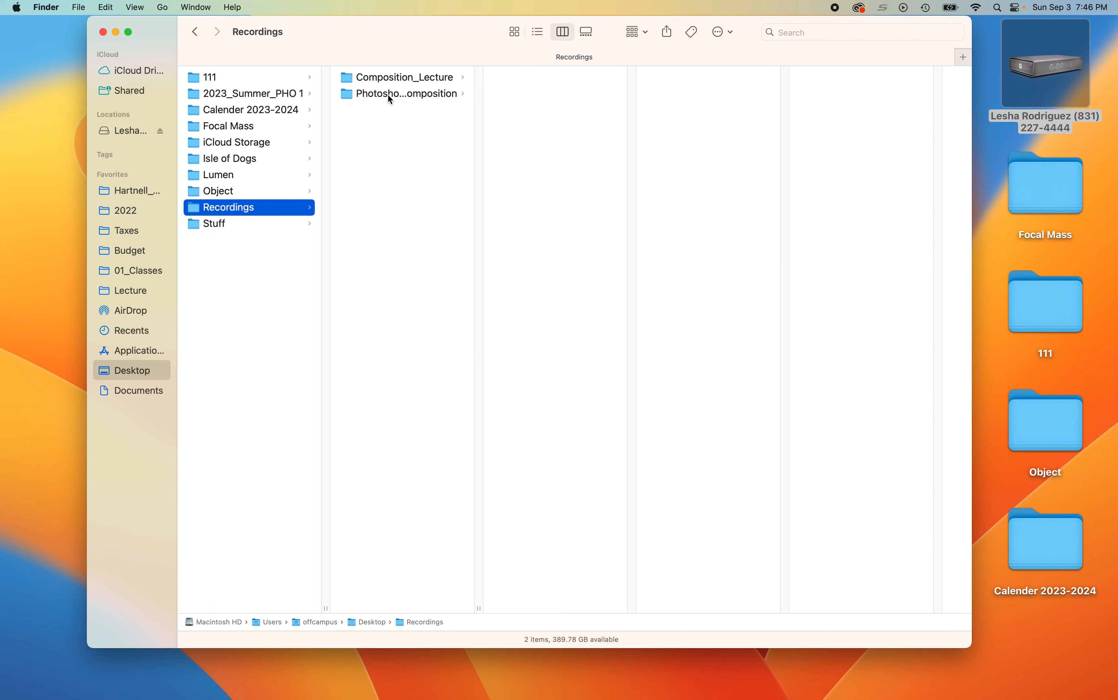
left_click(393, 98)
left_click(500, 82)
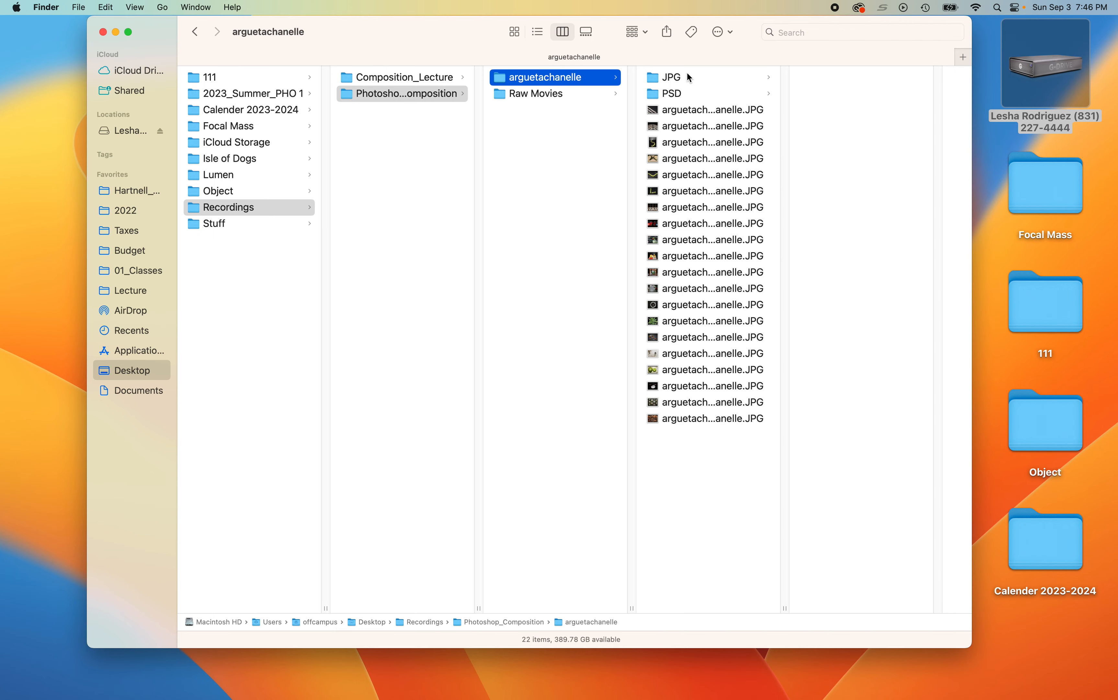
- Preview the exported 02_C_LastName_FirstName.jpg in the JPG folder and close the preview
left_click(697, 83)
left_click(807, 83)
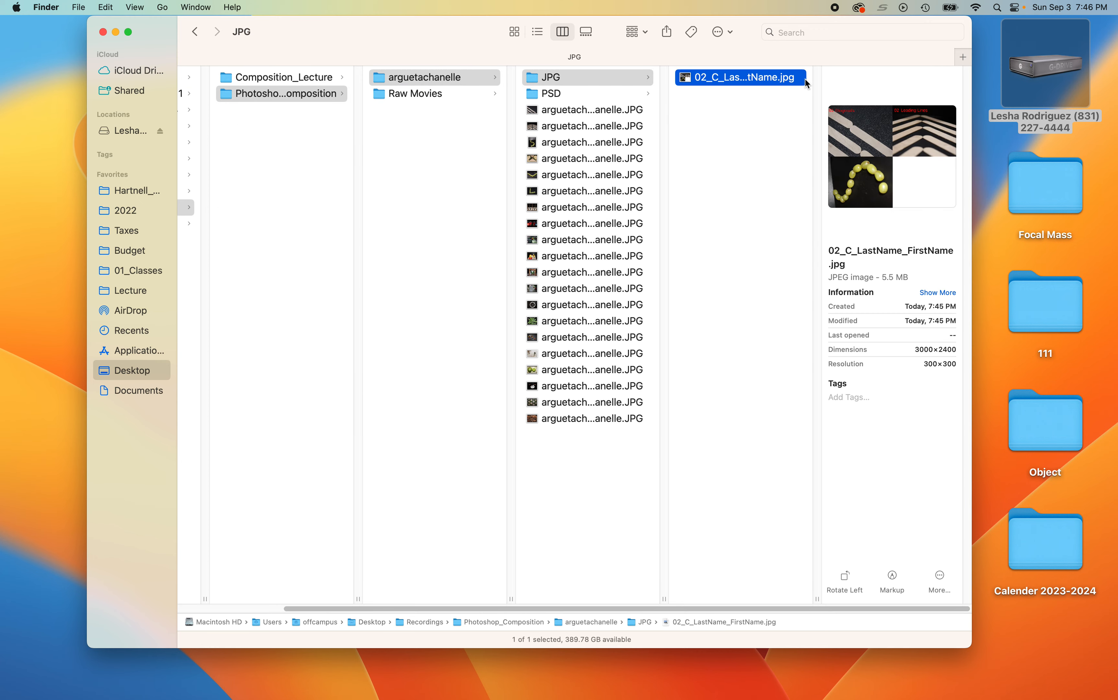
key("space")
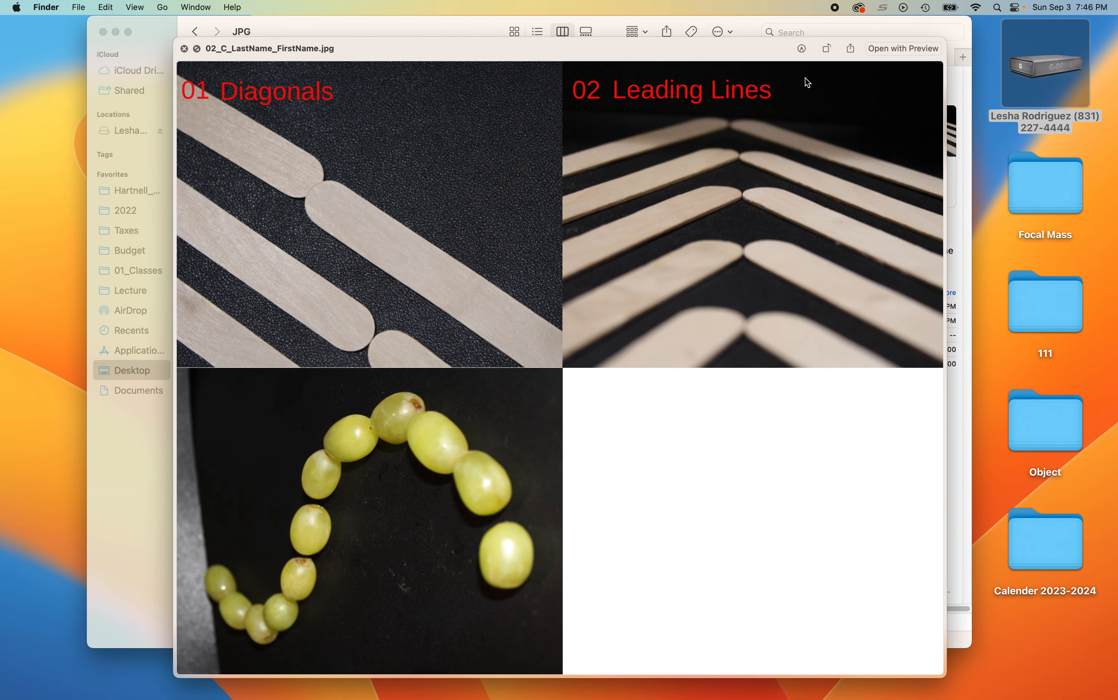
key("space")
- Preview the saved 02_C_LastName_FirstName.psd in the PSD folder
left_click(597, 94)
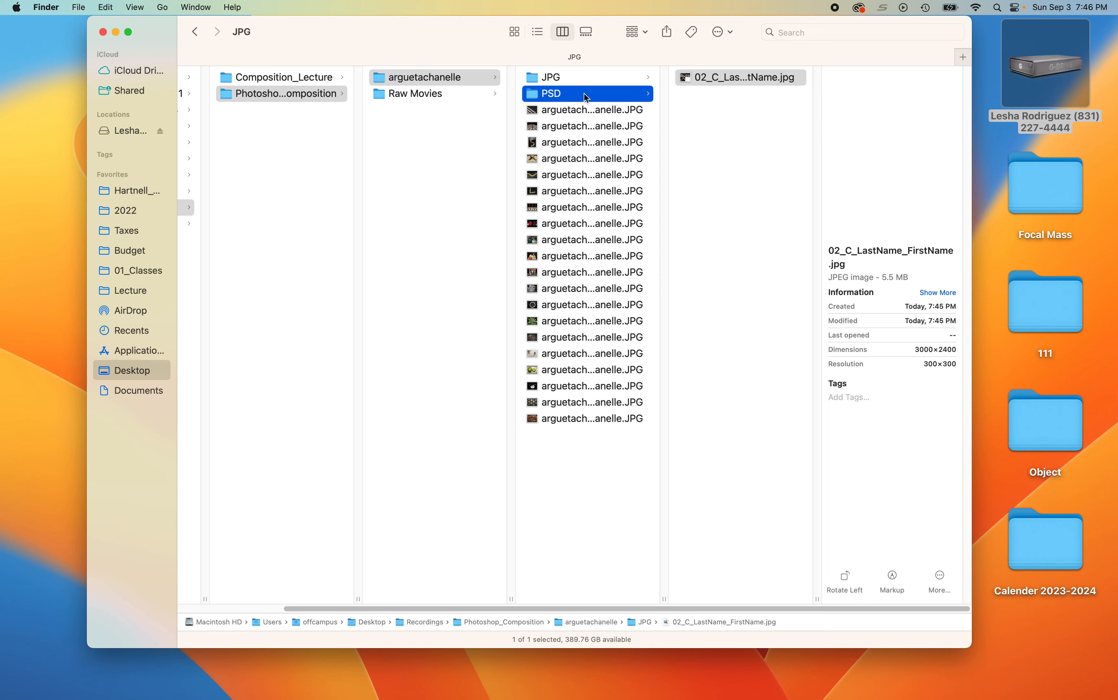
left_click(694, 96)
key("space")
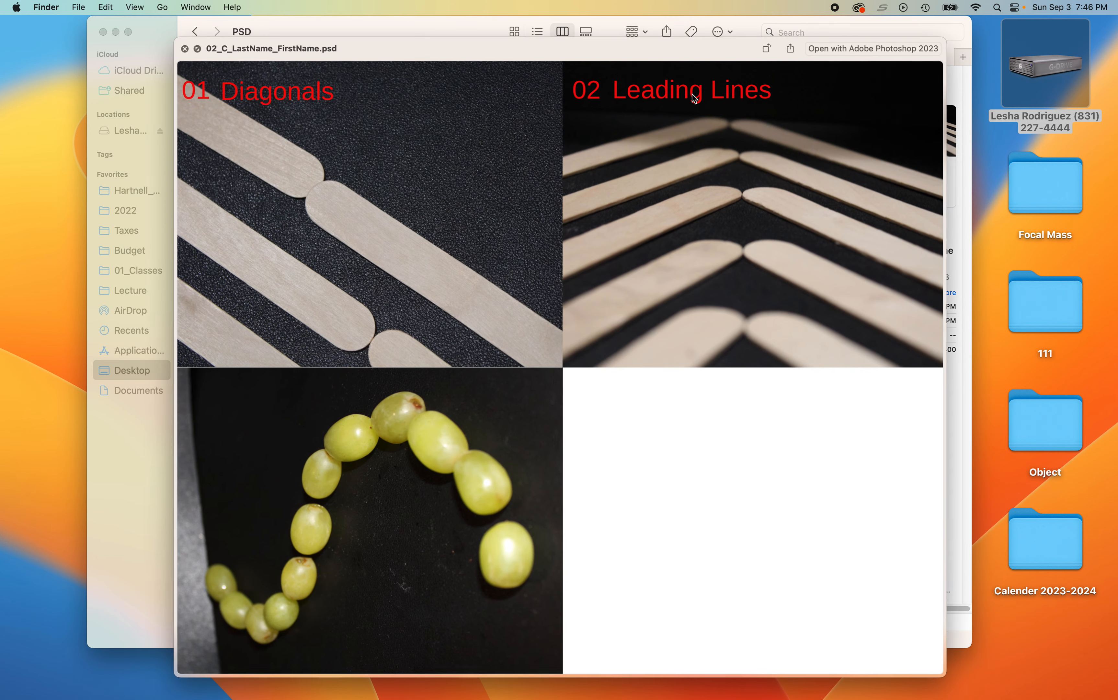
- Close the PSD preview, switch to the open composition in Photopea, and shift the grapes photo slightly left in its quadrant
key("space")
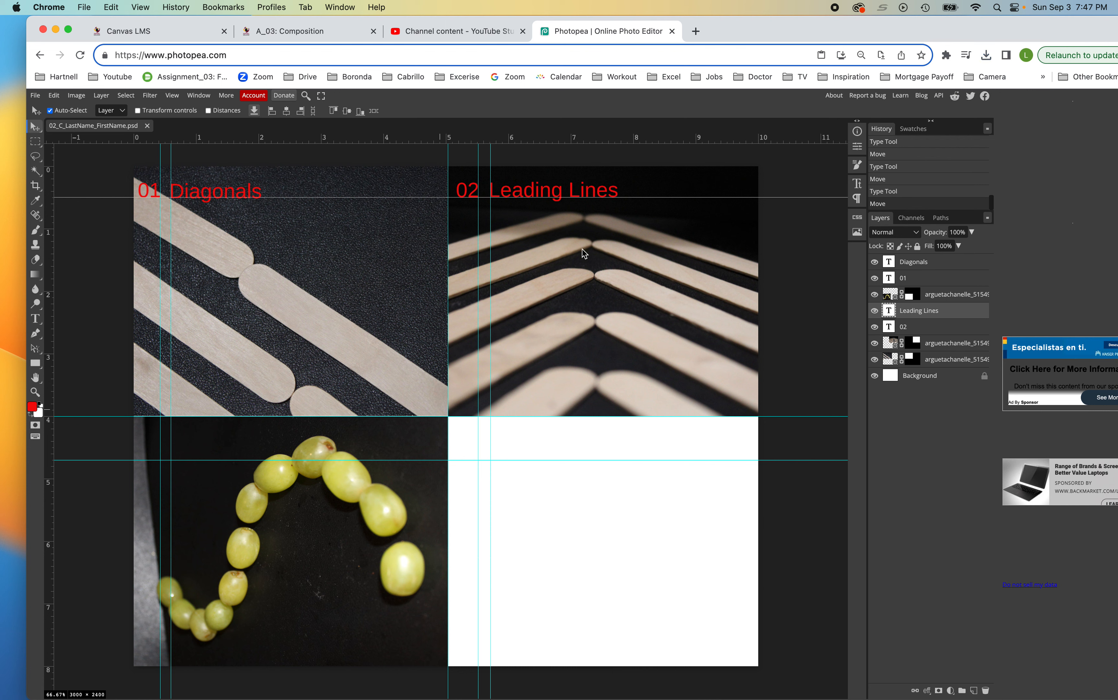
left_click_drag(319, 532, 267, 532)
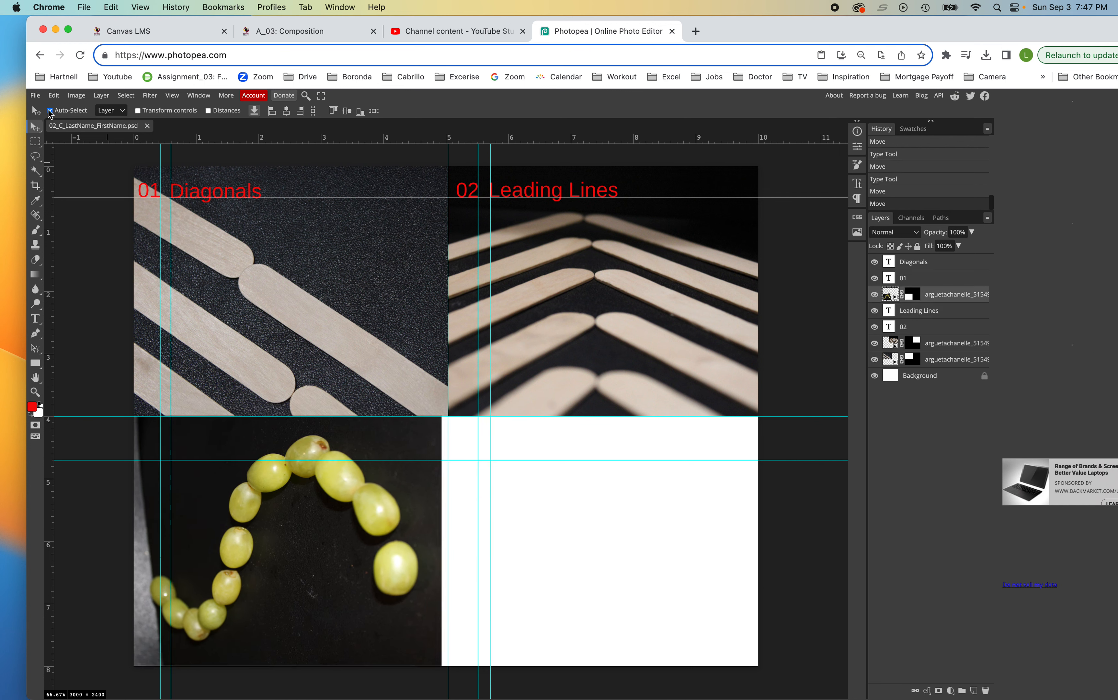
- Distort the grapes photo by pulling its upper-right corner over the Leading Lines photo, and move the photo down and right
left_click(54, 95)
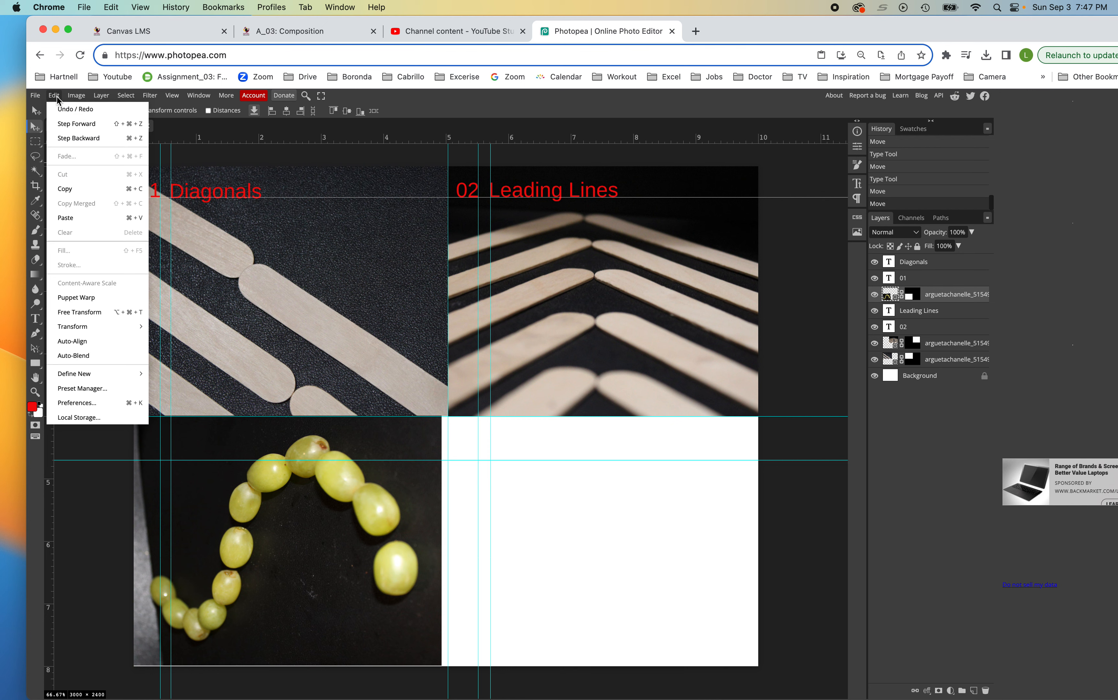
mouse_move(82, 326)
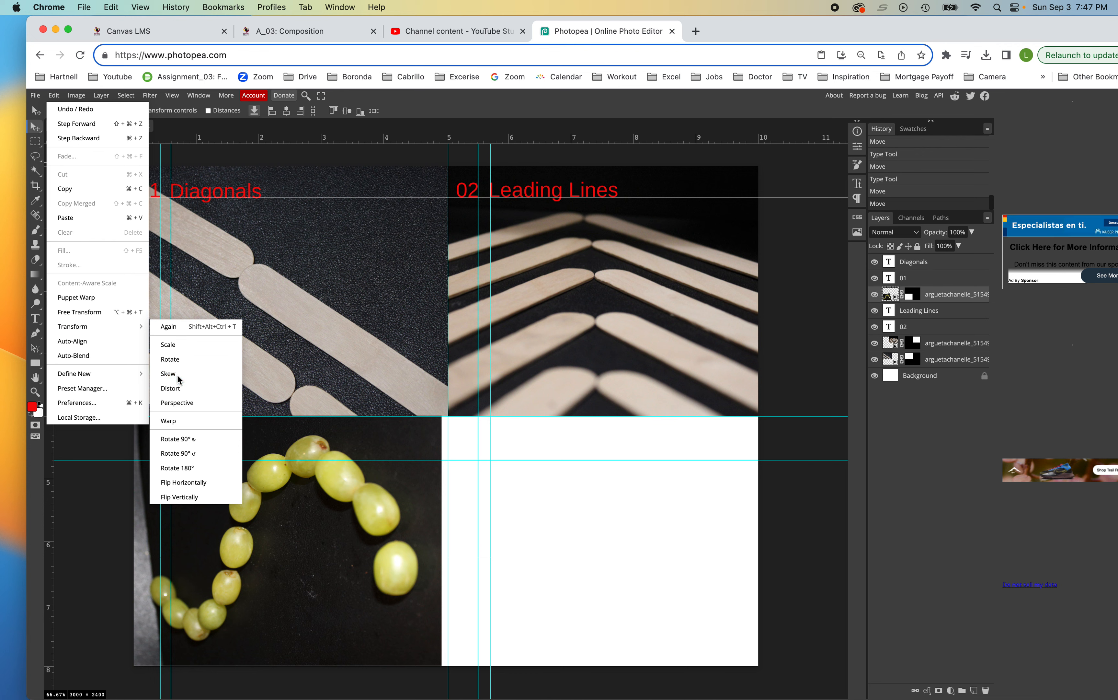
left_click(181, 389)
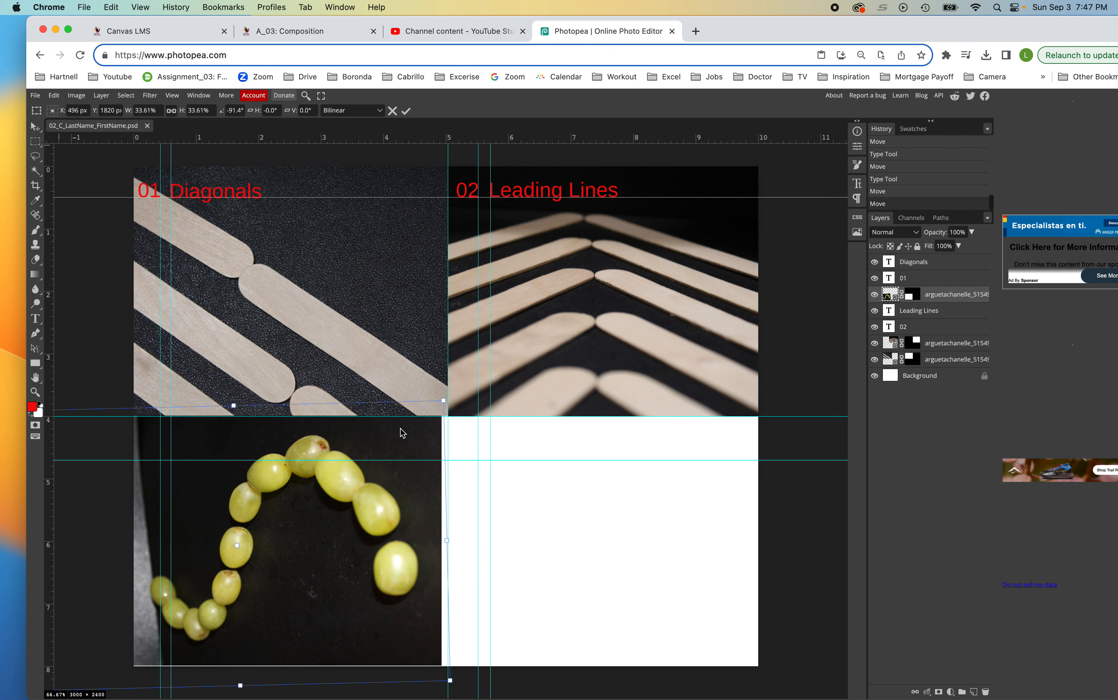
left_click_drag(445, 401, 252, 309)
left_click_drag(242, 502, 316, 553)
left_click_drag(326, 358, 544, 349)
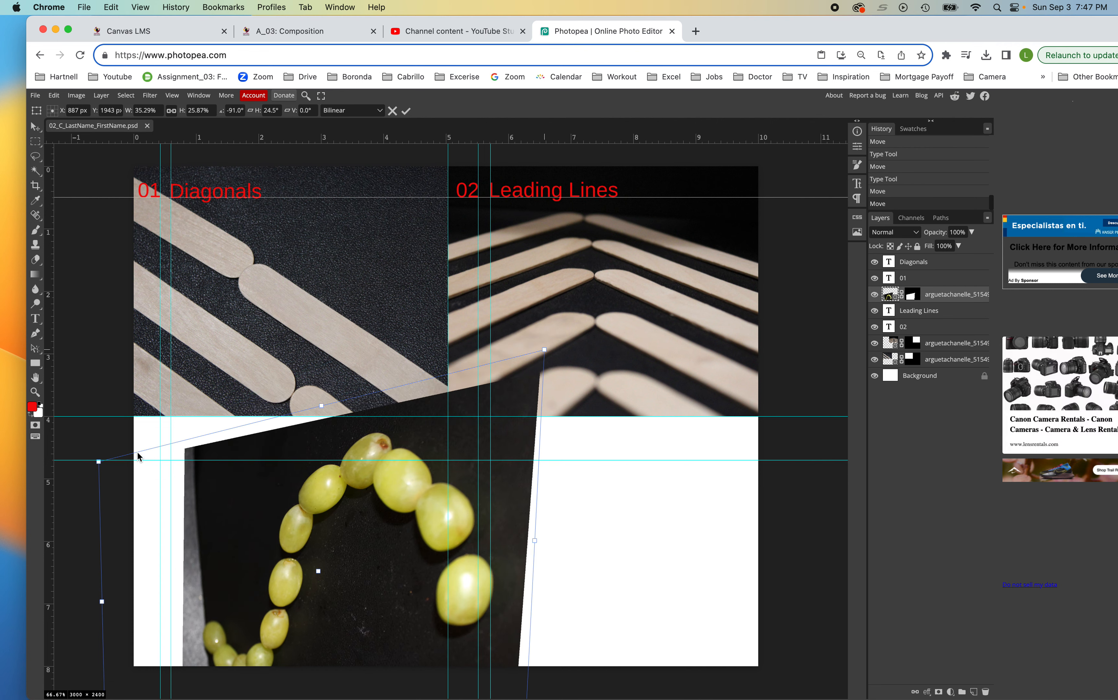
- Distort the grapes photo again, pulling its upper-left corner inward over the Diagonals photo, and shift the photo back left
left_click(50, 97)
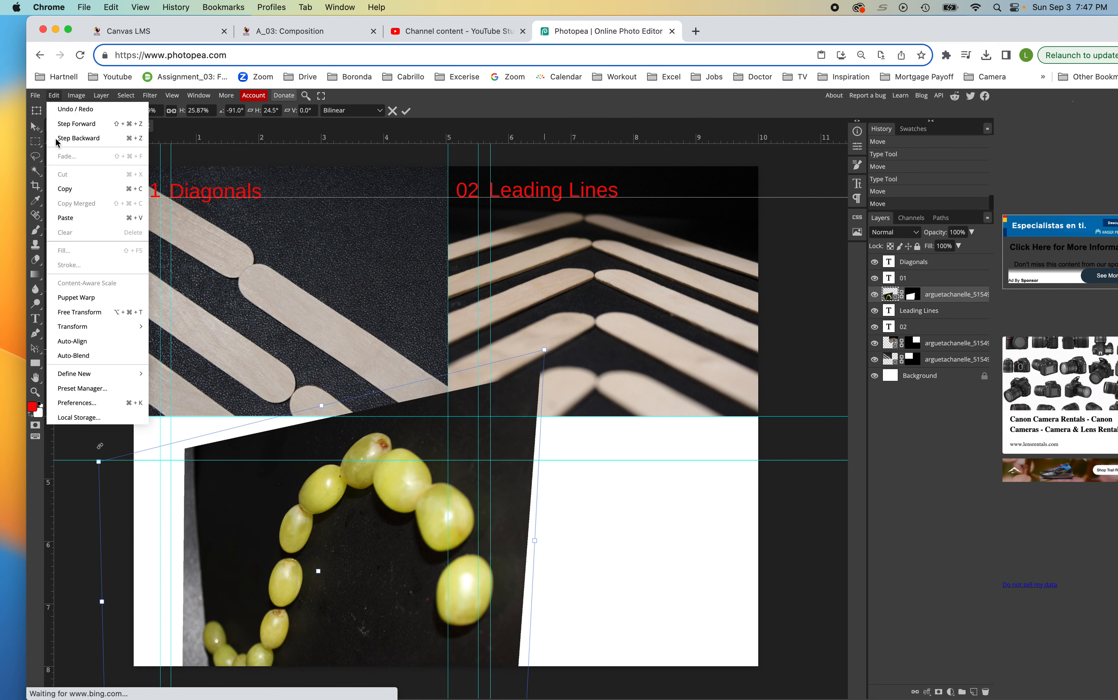
left_click(64, 328)
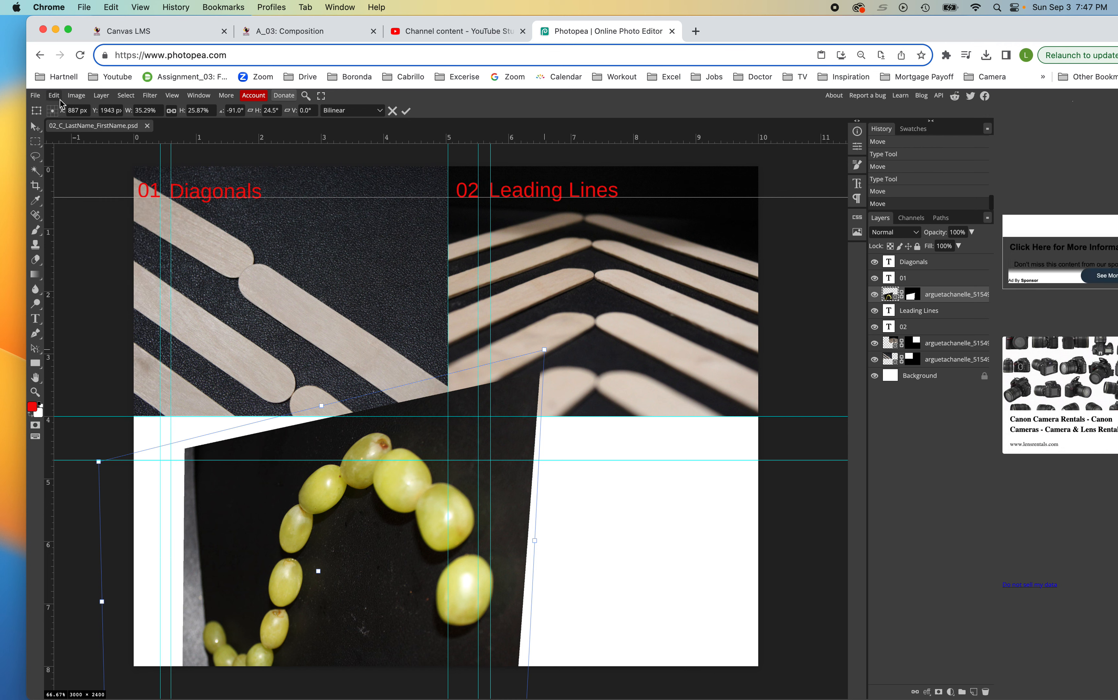
left_click(51, 96)
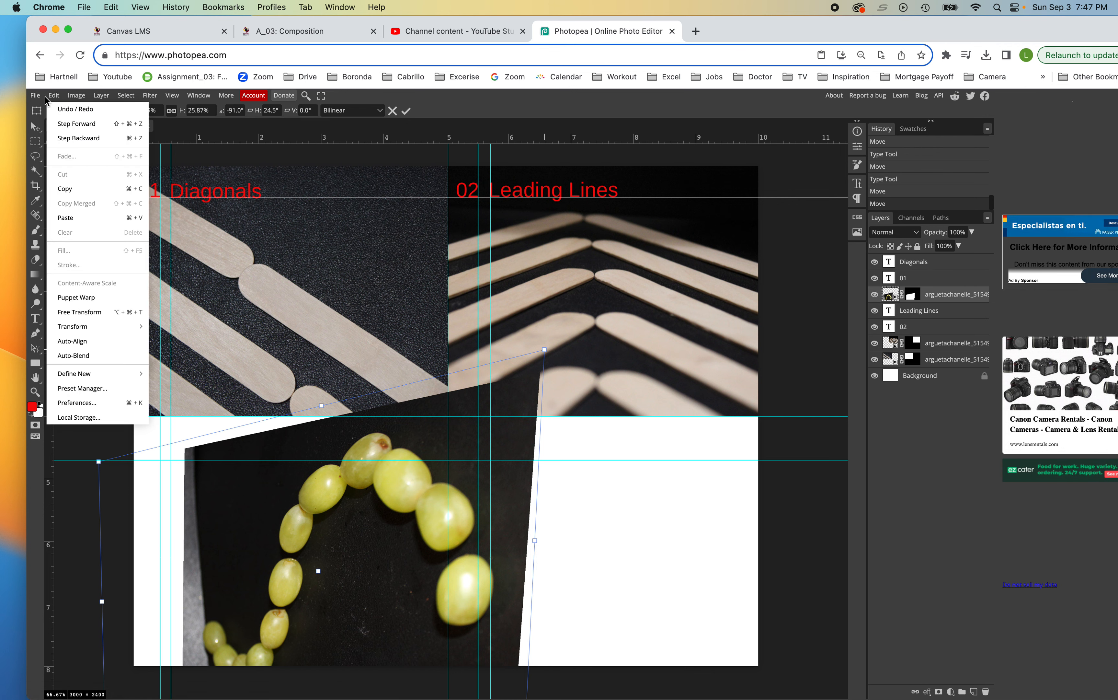
mouse_move(84, 329)
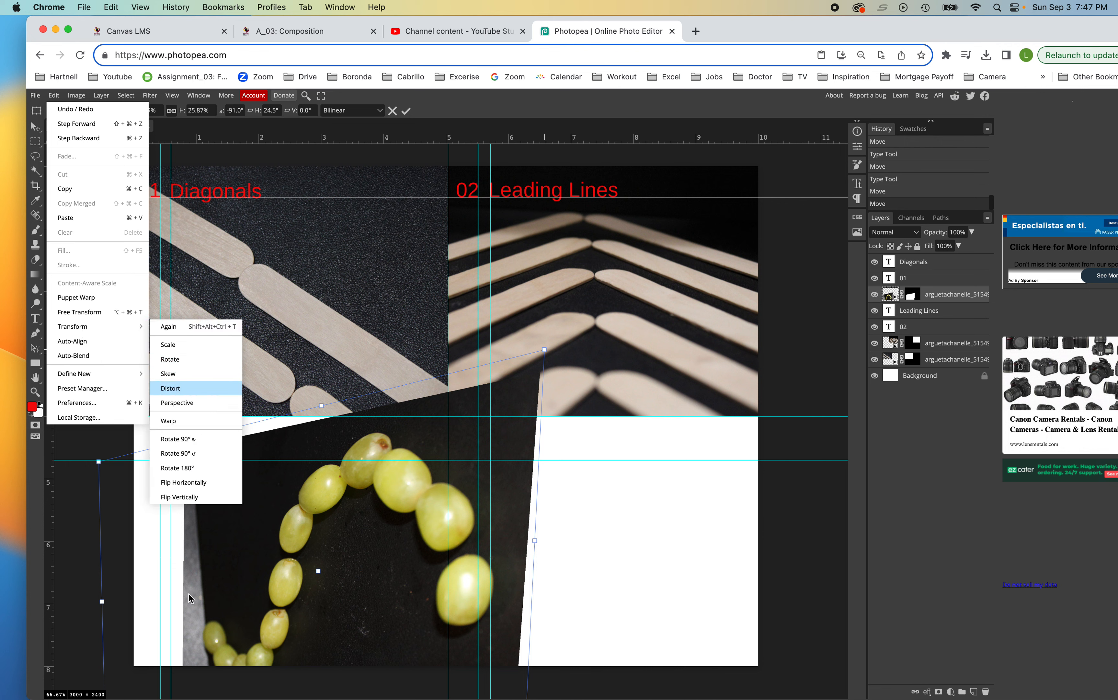
left_click(177, 389)
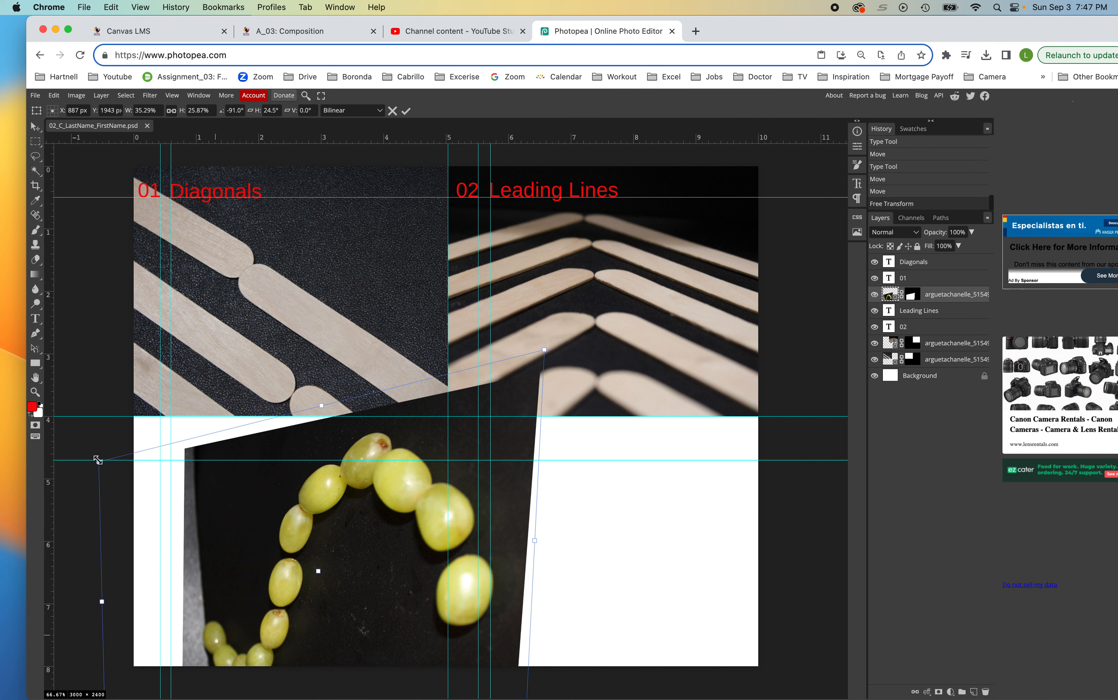
left_click_drag(98, 461, 81, 433)
left_click_drag(286, 390, 356, 295)
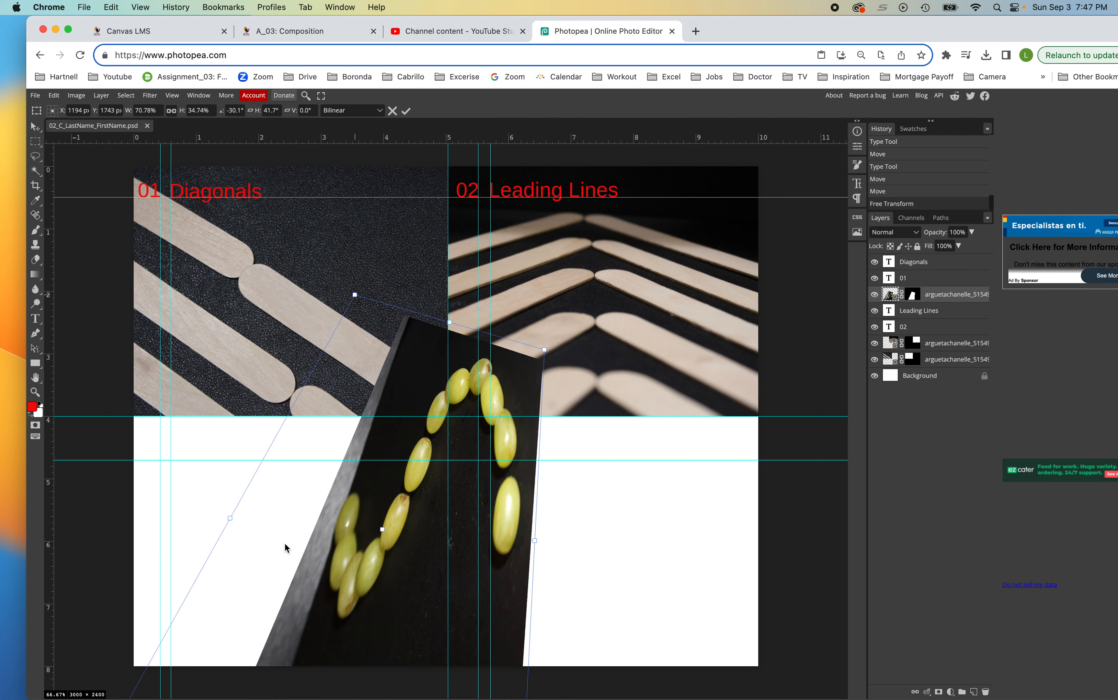
left_click_drag(380, 528, 338, 535)
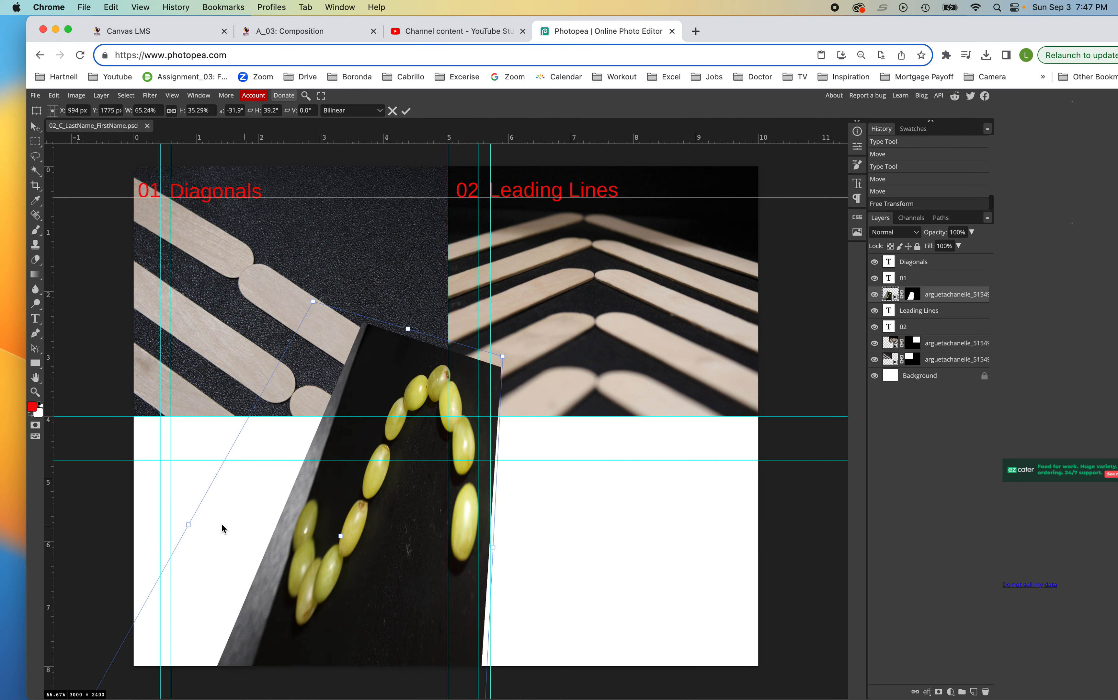